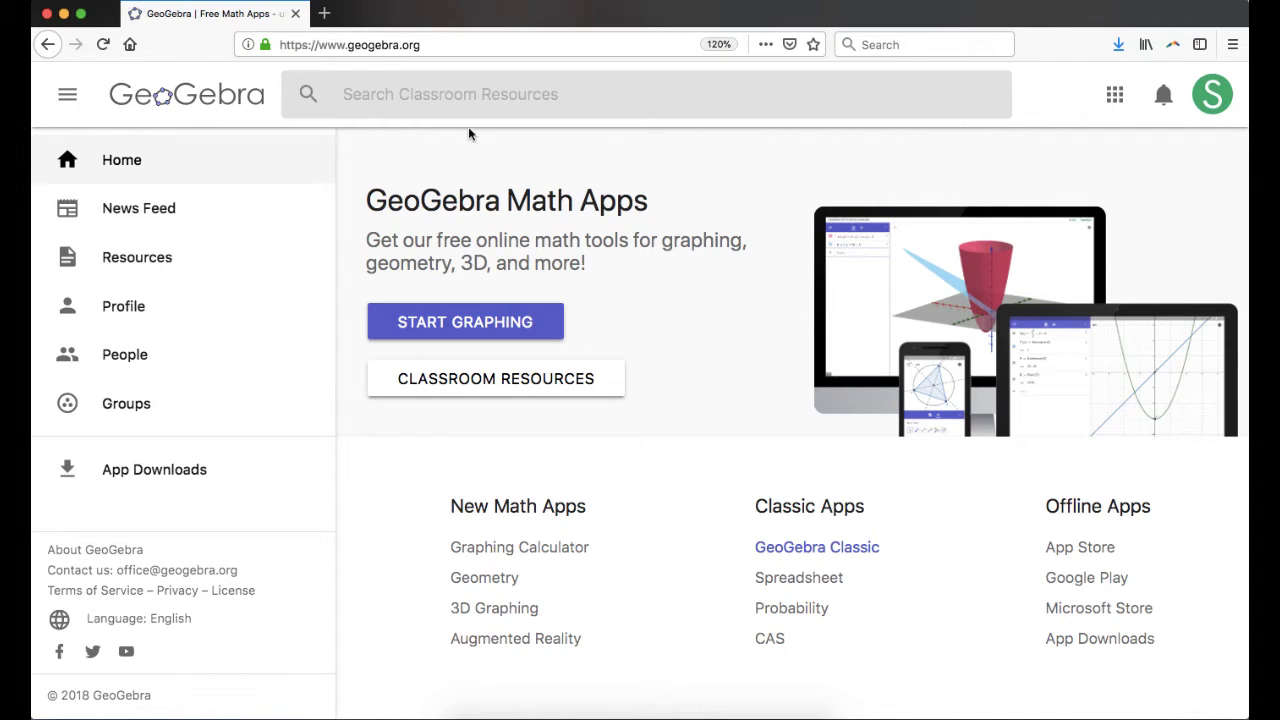
- Open GeoGebra Classic and enter a parametric curve with expressions 2v and v + 1, parameter v, from -1 to 1
{"action": "left_click", "coordinate": [790, 551]}
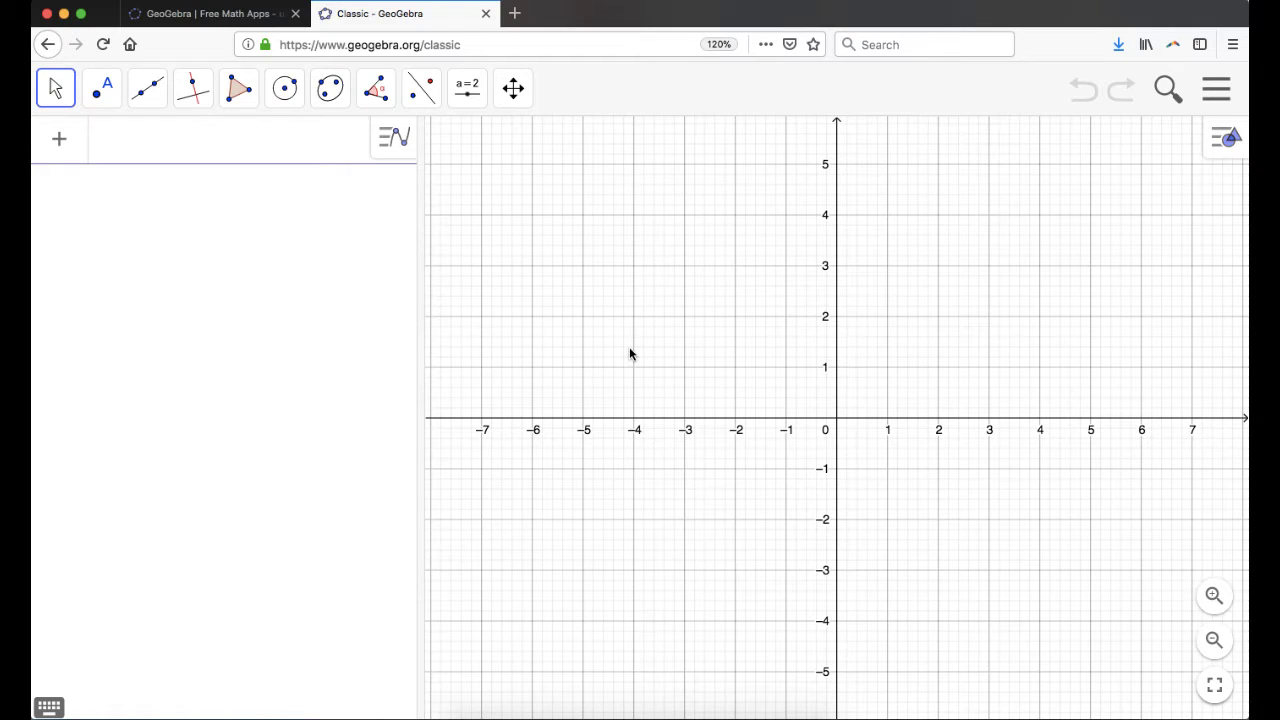
{"action": "left_click", "coordinate": [206, 150]}
{"action": "type", "text": "curve"}
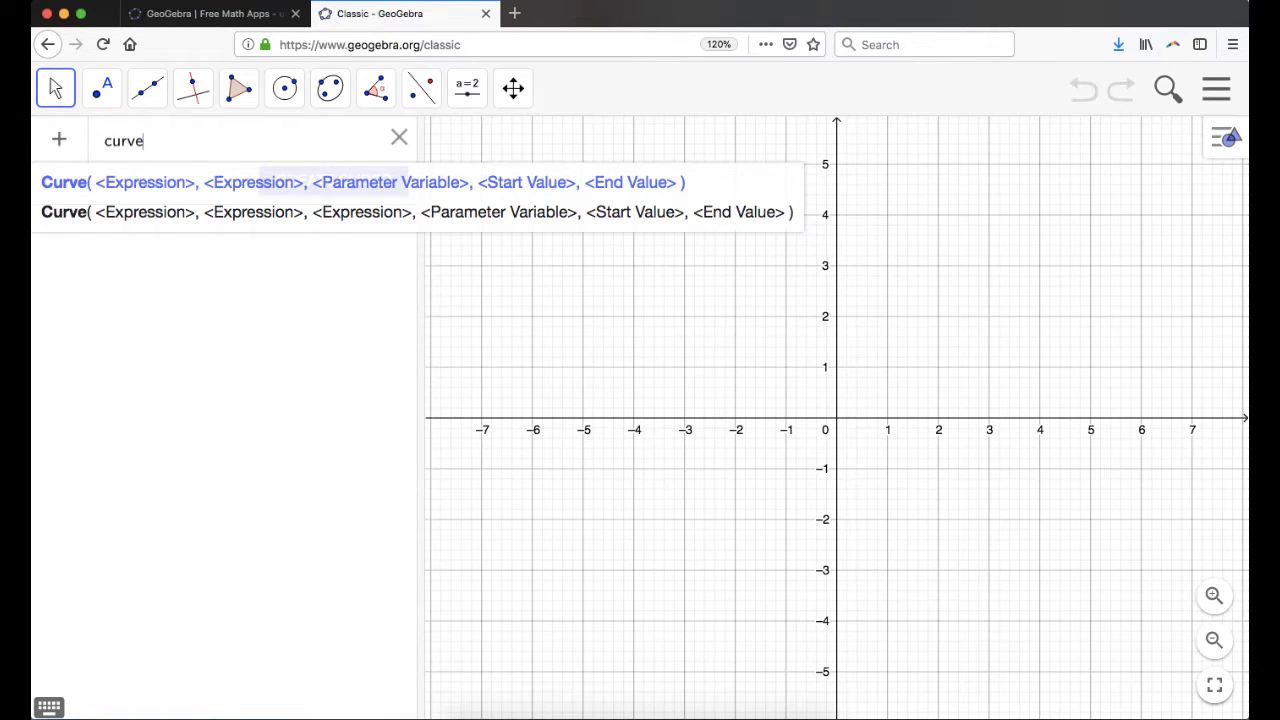
{"action": "type", "text": "("}
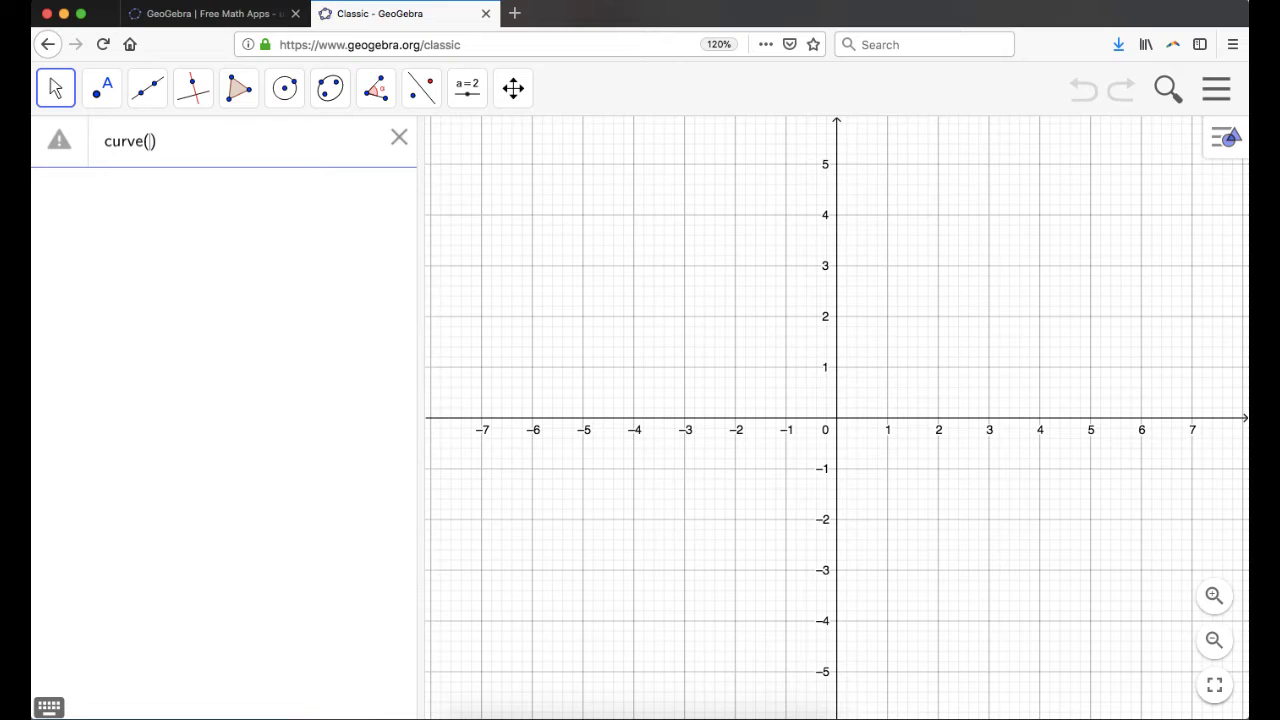
{"action": "type", "text": "2t"}
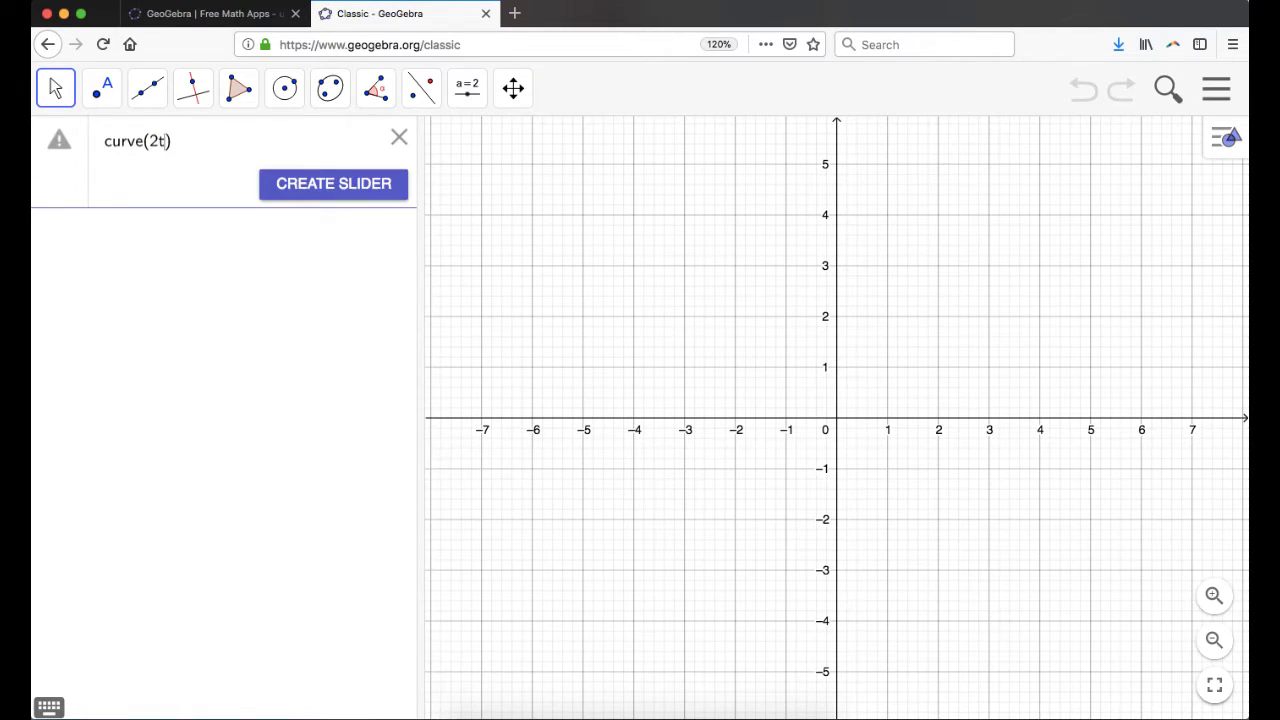
{"action": "key", "text": "BackSpace"}
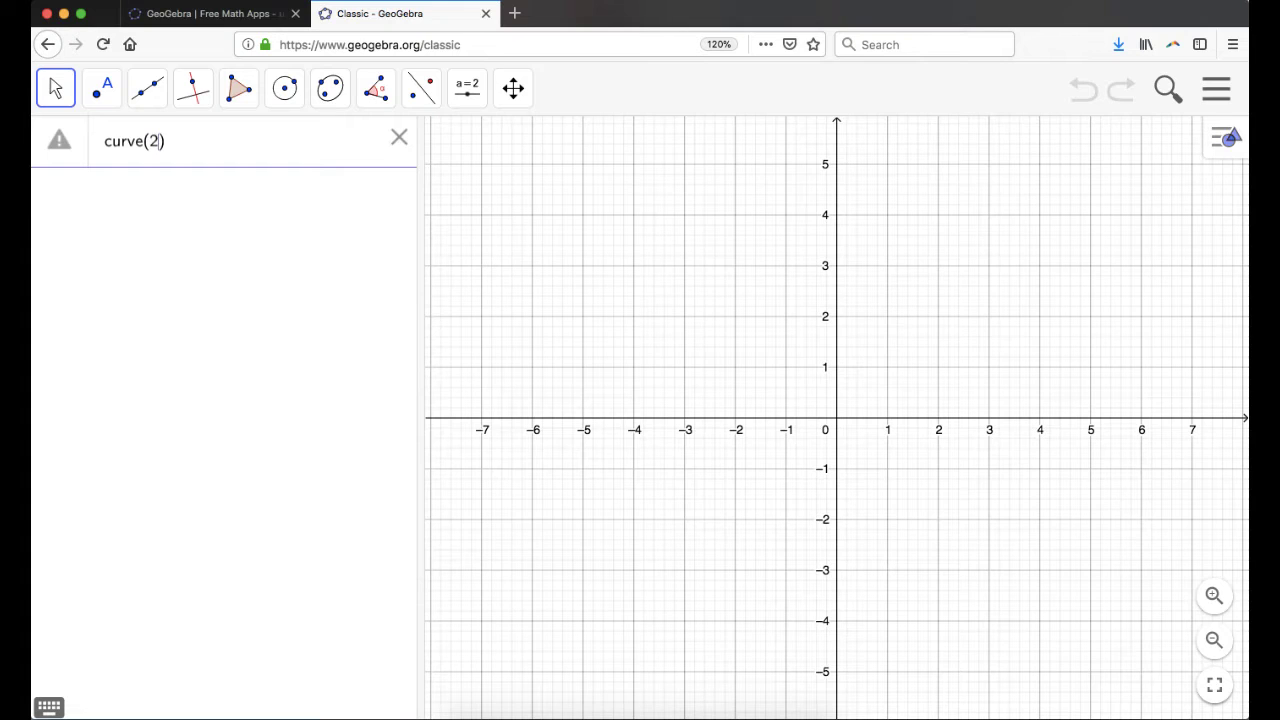
{"action": "type", "text": "v"}
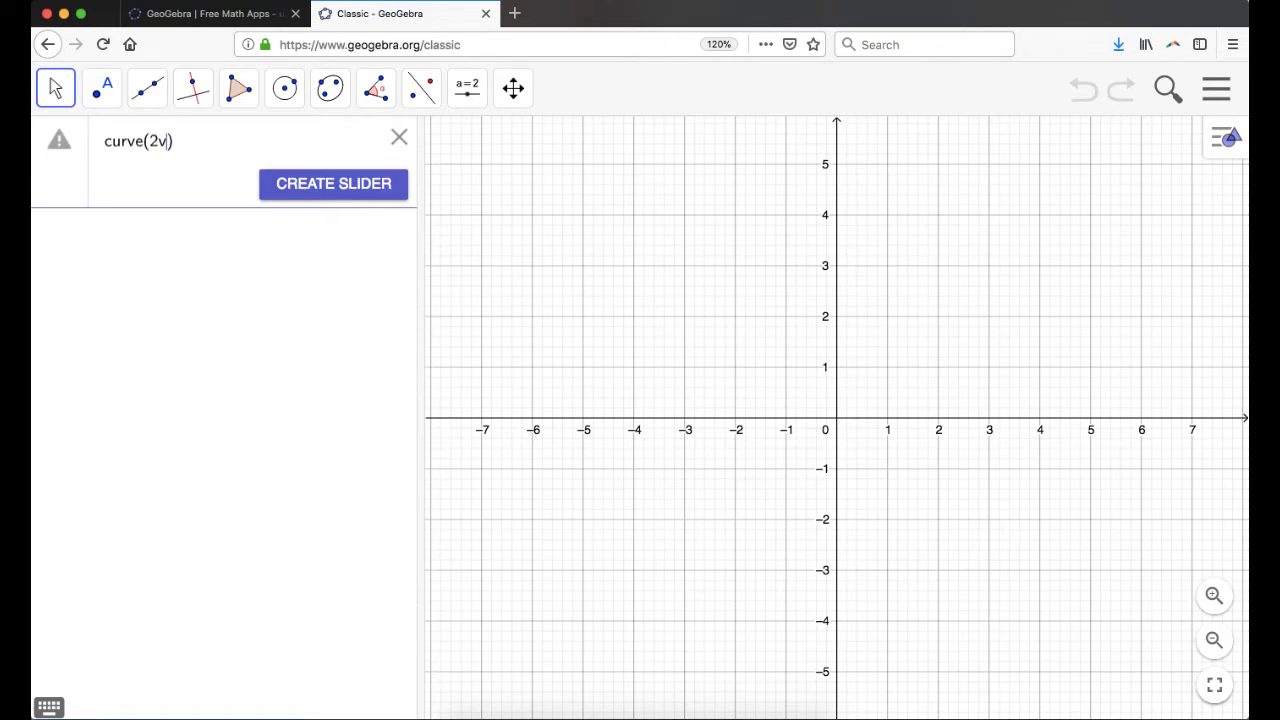
{"action": "type", "text": ", "}
{"action": "type", "text": "v + 1"}
{"action": "type", "text": ",v,"}
{"action": "type", "text": "-1,"}
{"action": "type", "text": "1, 1"}
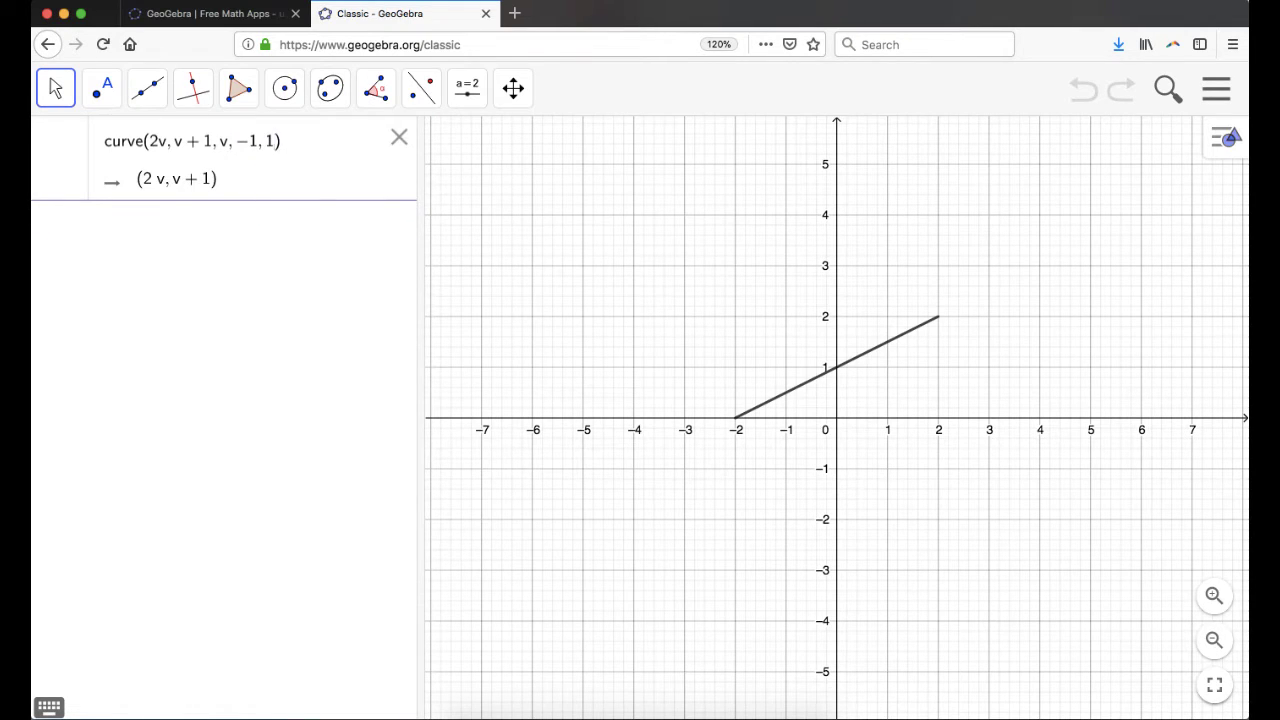
- Set the curve's end value to 2 and create the curve
{"action": "key", "text": "BackSpace"}
{"action": "type", "text": "2"}
{"action": "key", "text": "Return"}
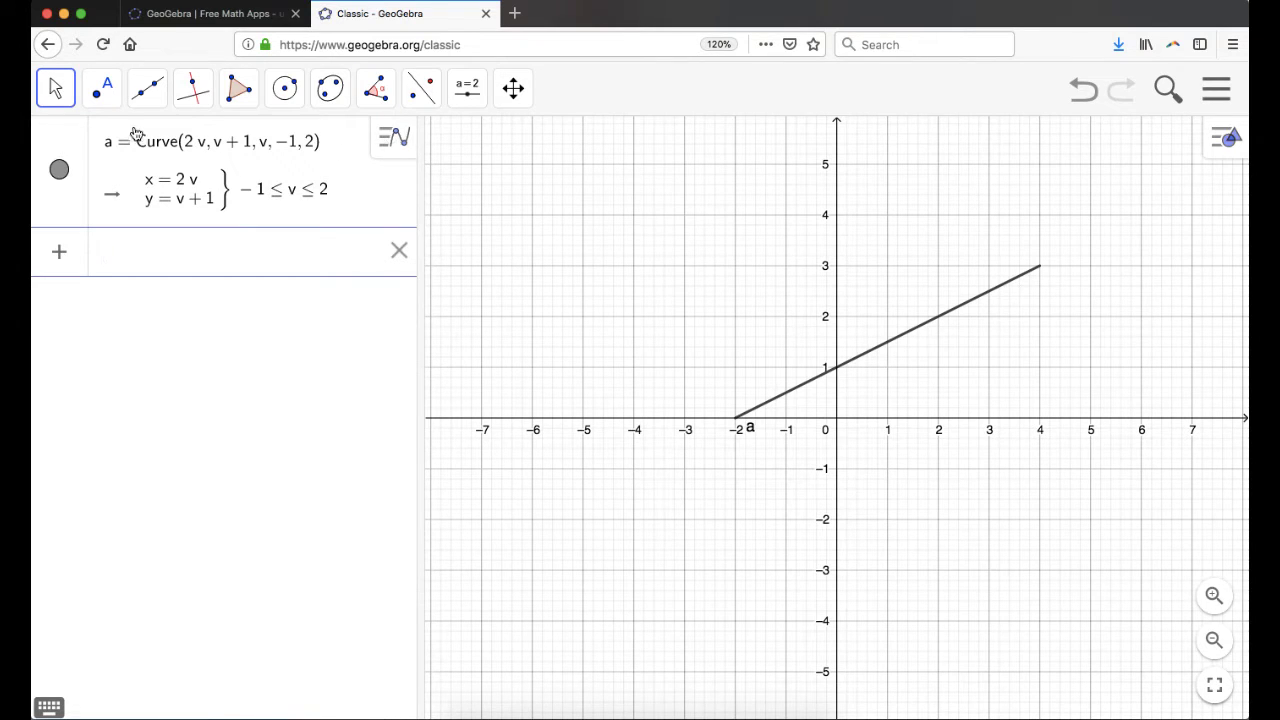
- Show the style bar of the algebra view
{"action": "left_click", "coordinate": [390, 140]}
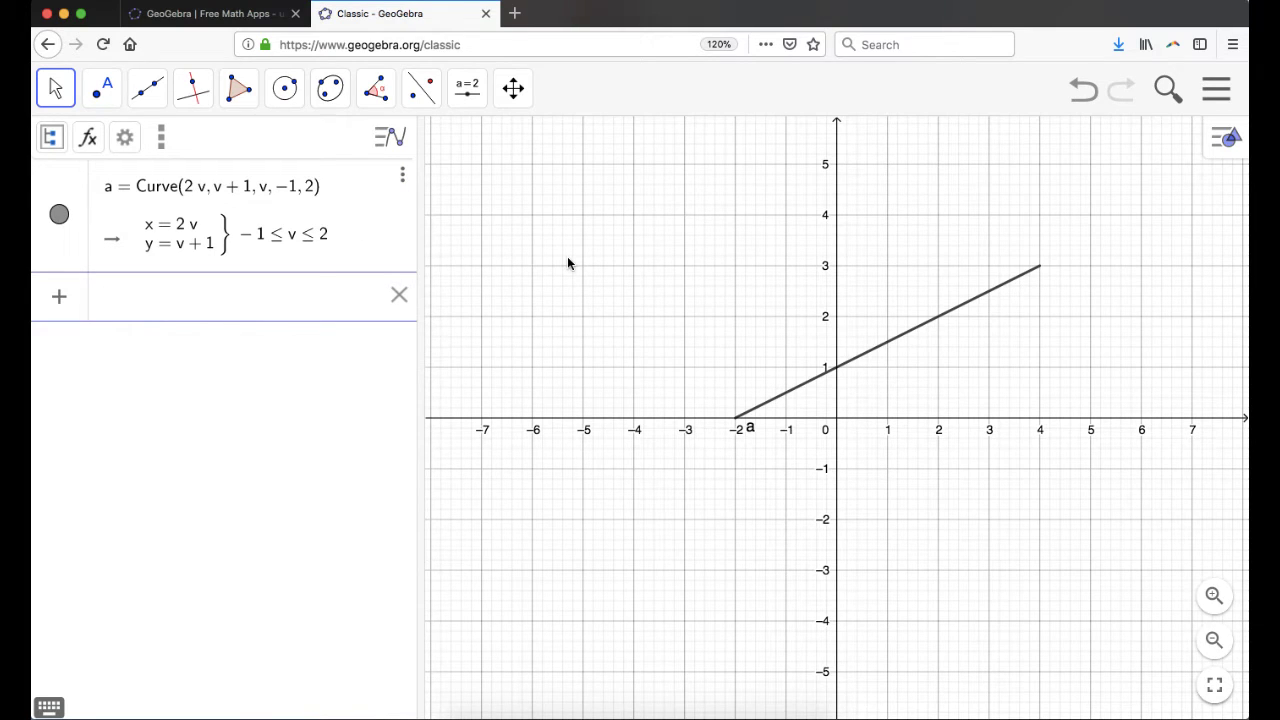
{"action": "left_click", "coordinate": [391, 137]}
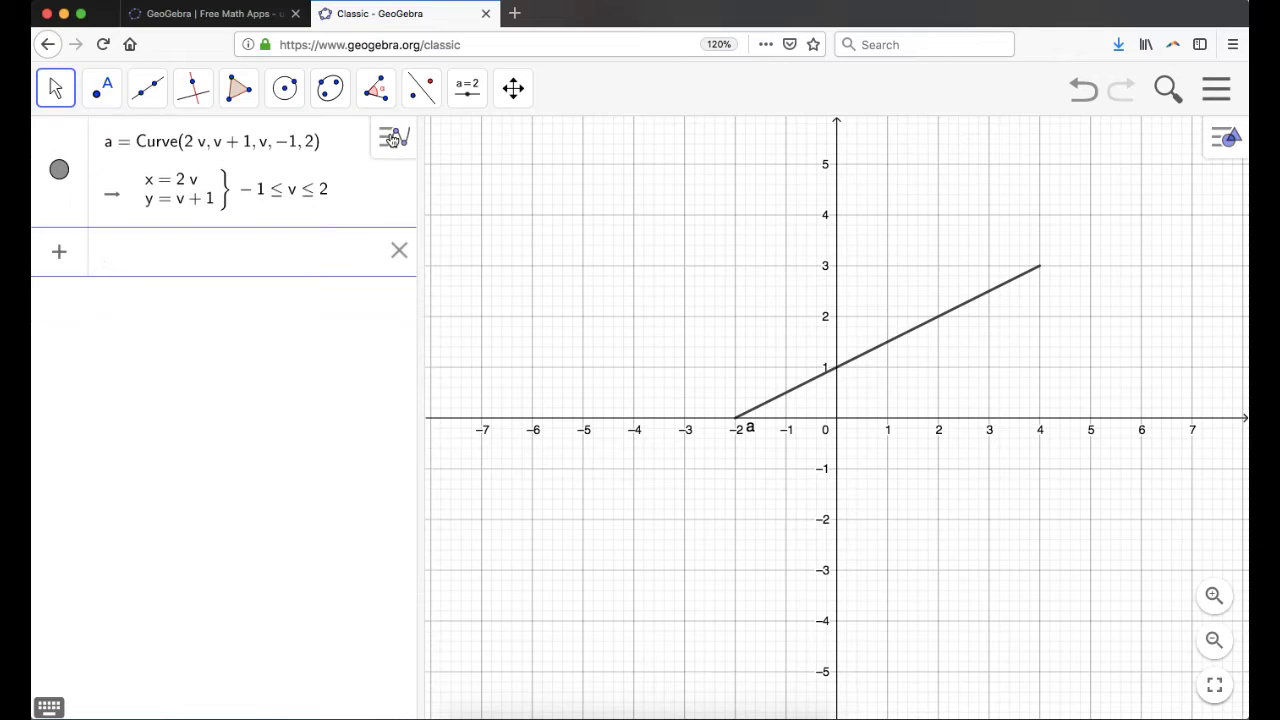
{"action": "left_click", "coordinate": [393, 140]}
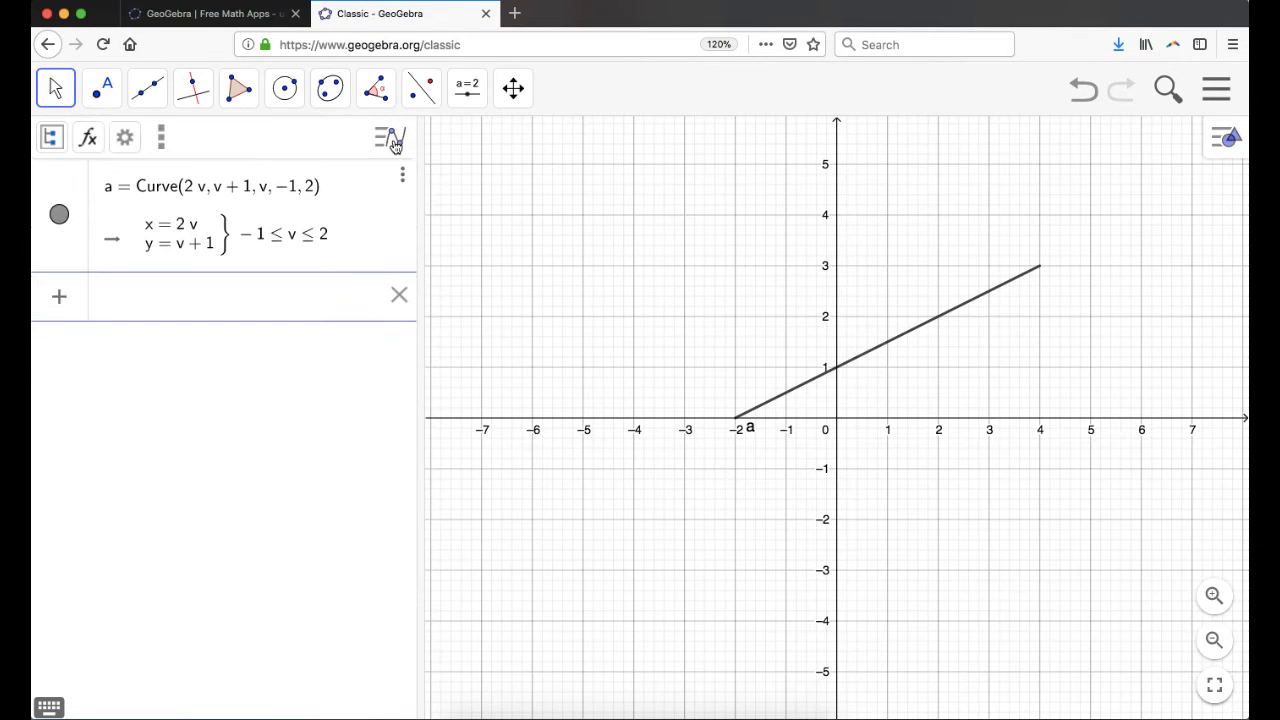
- Set the start value of curve a to -2
{"action": "left_click", "coordinate": [300, 192]}
{"action": "key", "text": "shift+Left"}
{"action": "key", "text": "shift+Left"}
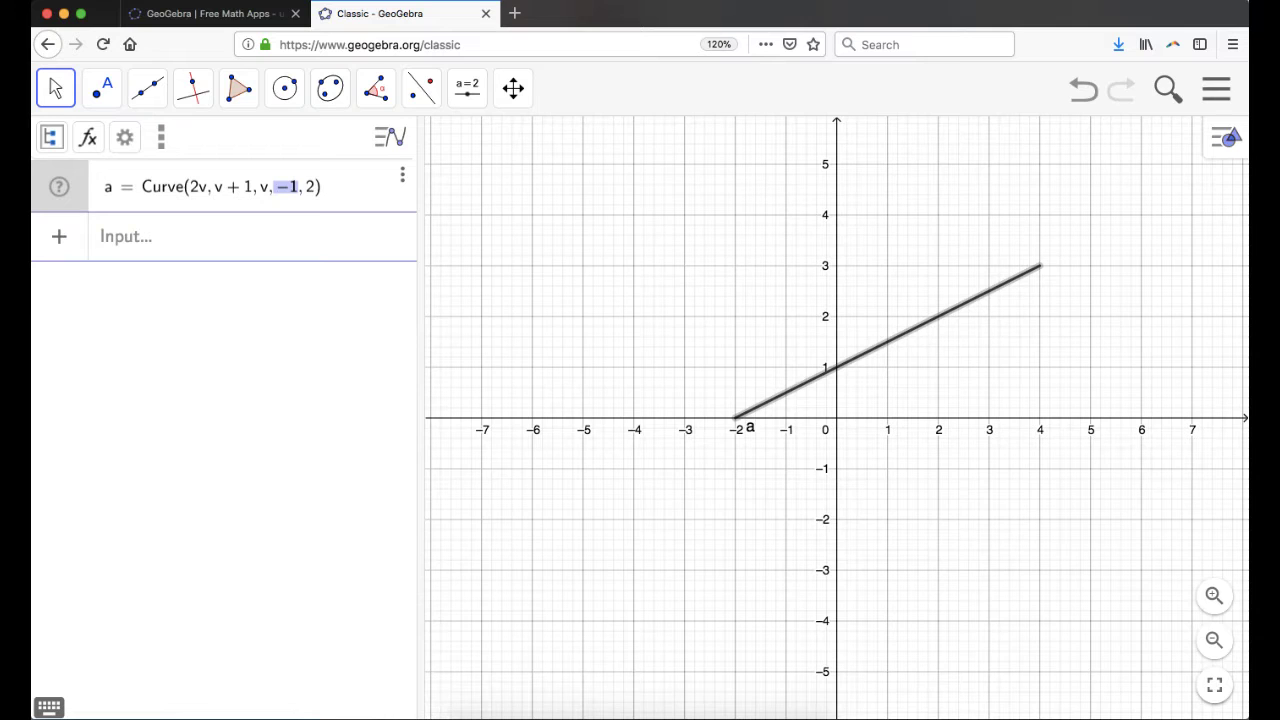
{"action": "type", "text": "-1"}
{"action": "key", "text": "BackSpace"}
{"action": "type", "text": "2"}
{"action": "key", "text": "Return"}
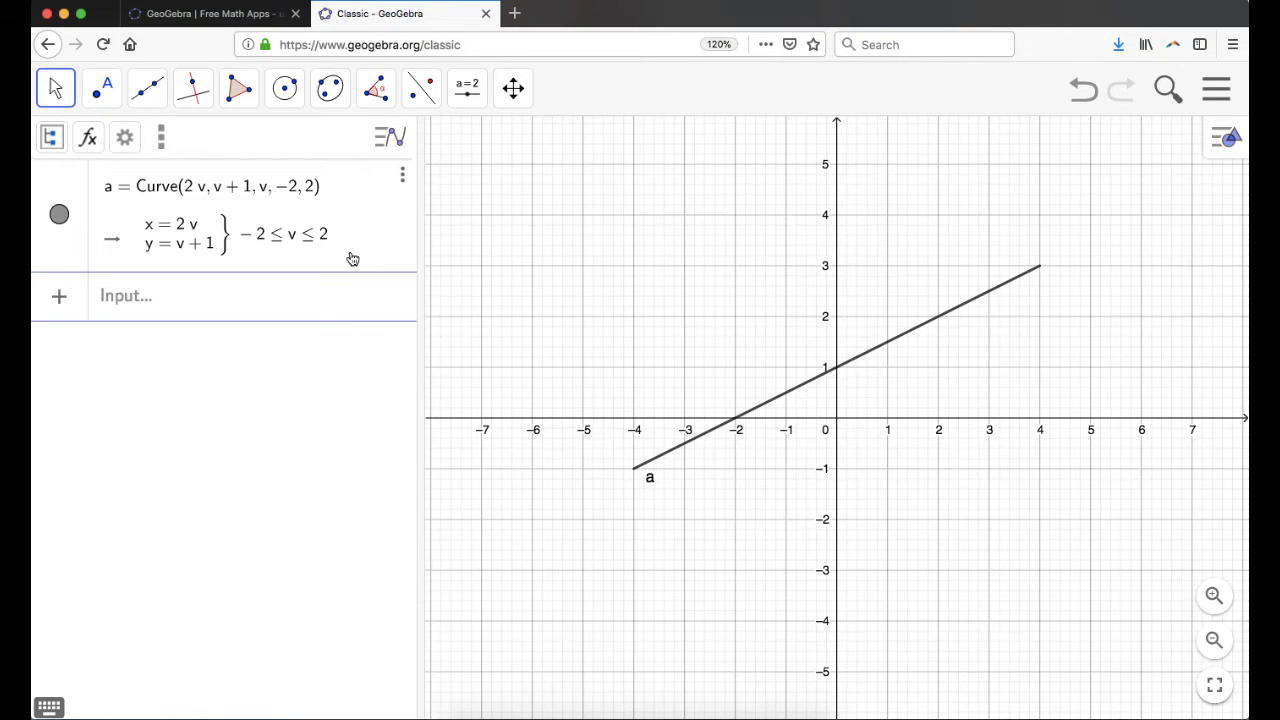
- Define the function f(x) = 3cos(x) and hide its graph
{"action": "left_click", "coordinate": [196, 191]}
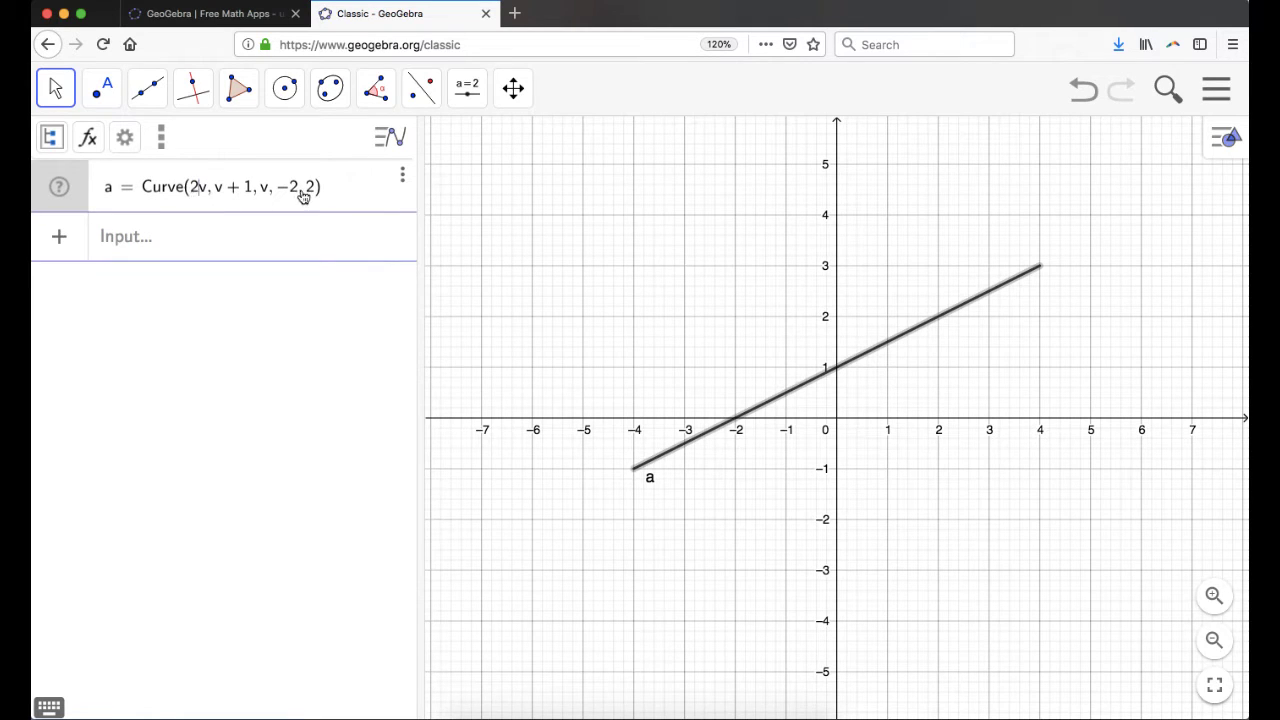
{"action": "left_click", "coordinate": [167, 235]}
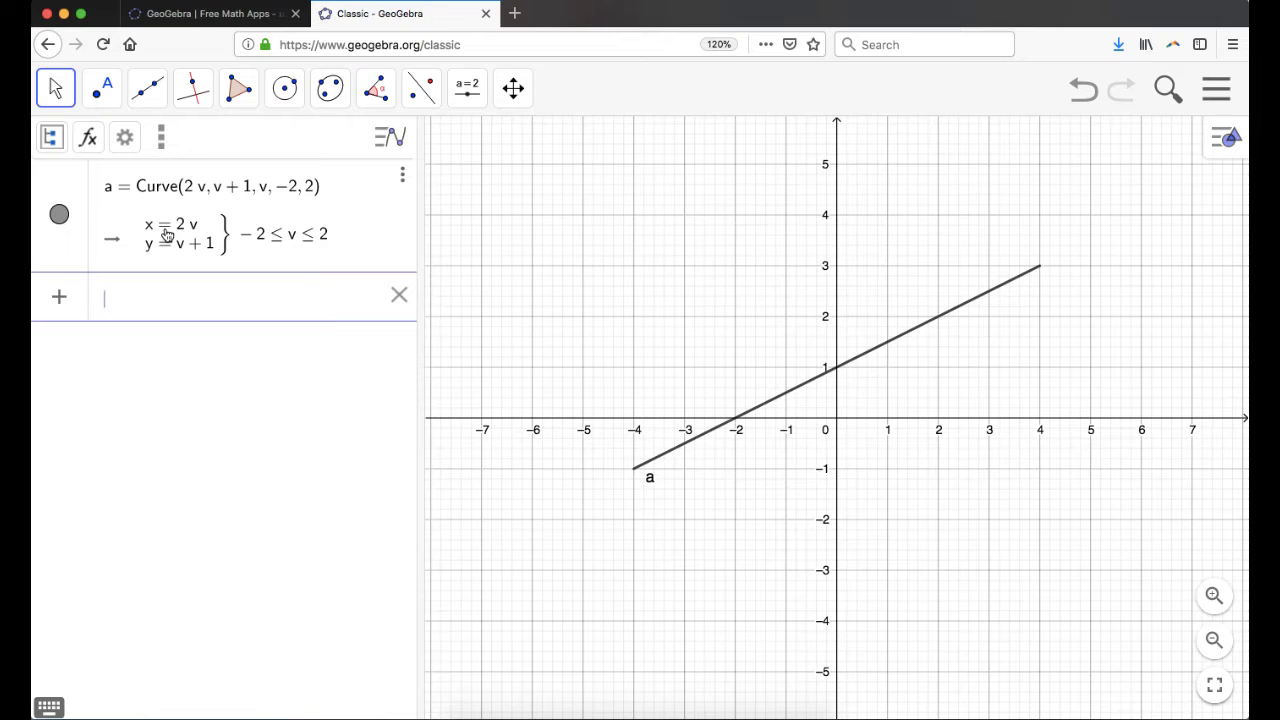
{"action": "type", "text": "f(x) = 3cos(x"}
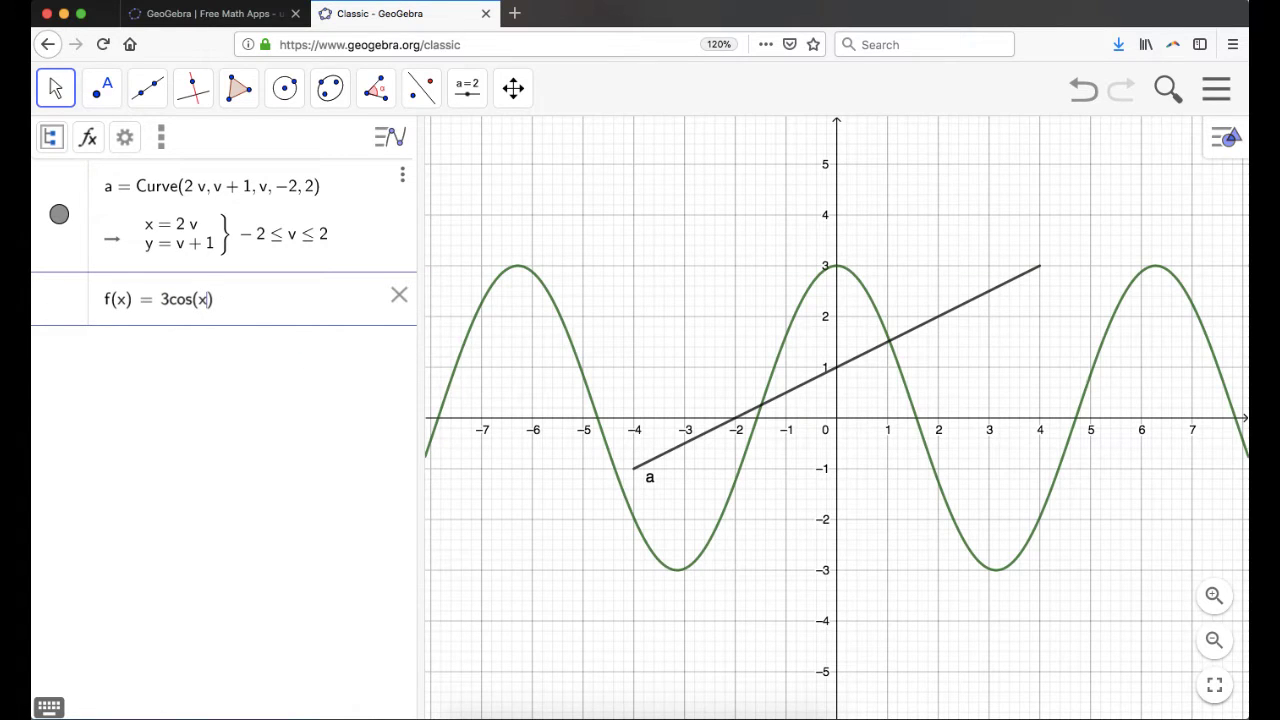
{"action": "key", "text": "Return"}
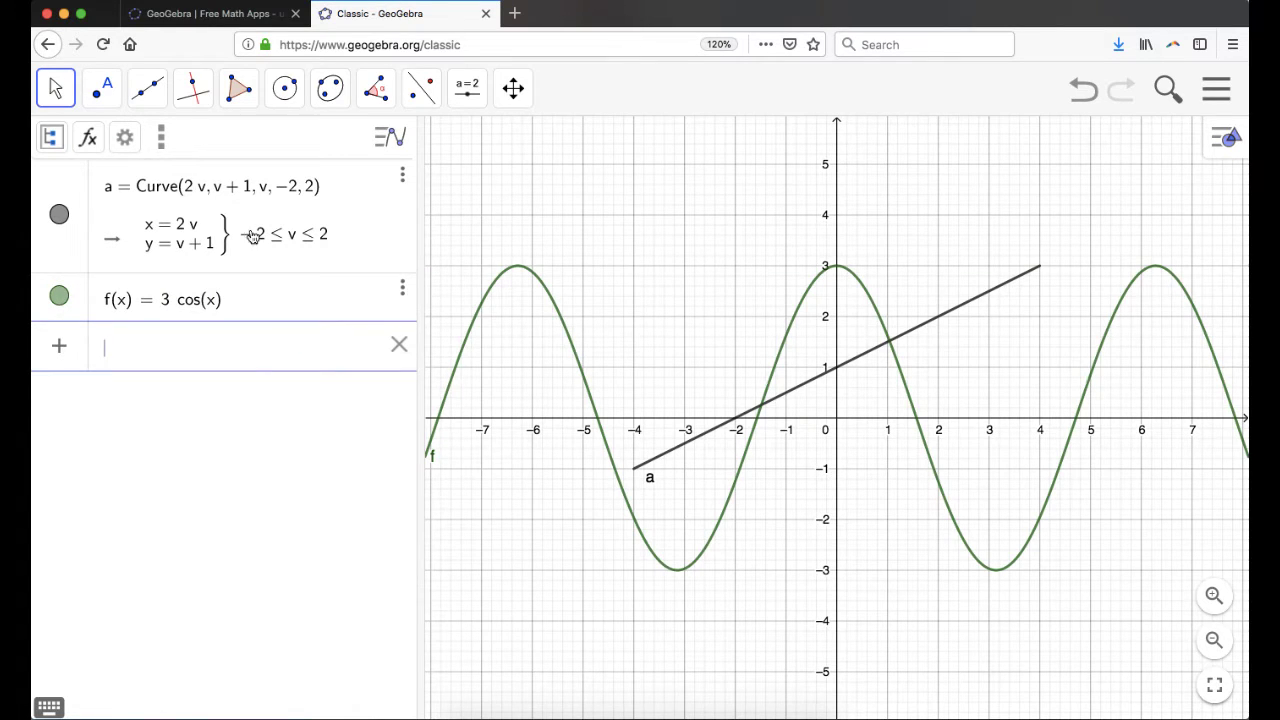
{"action": "left_click", "coordinate": [59, 298]}
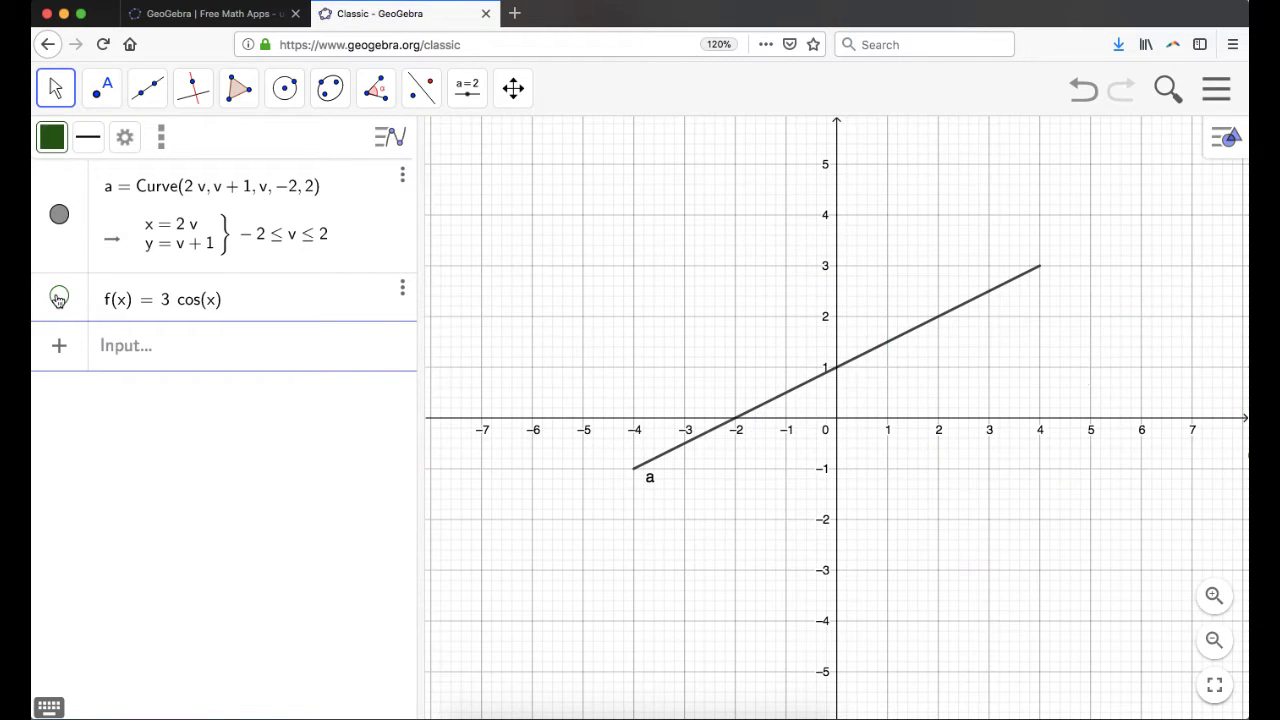
- Define the function g(x) = sin(3x) and hide its graph
{"action": "left_click", "coordinate": [128, 346]}
{"action": "type", "text": "g(x) = "}
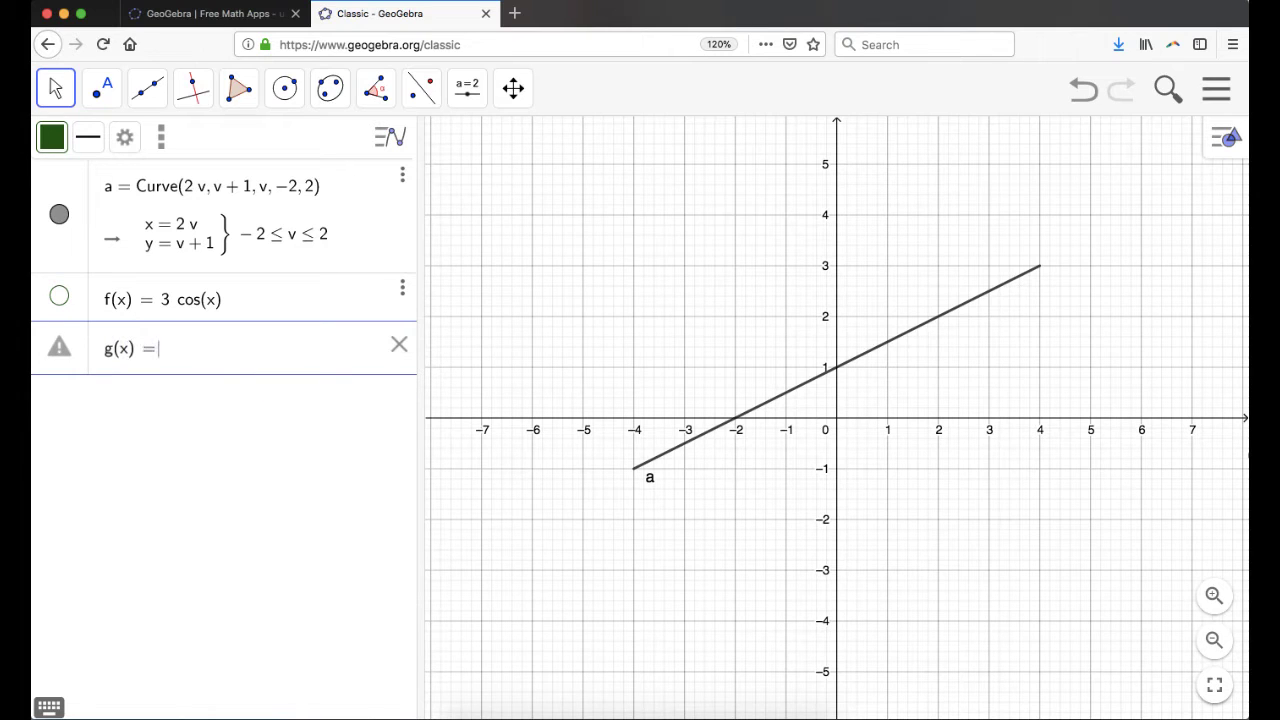
{"action": "type", "text": "sin(3x"}
{"action": "key", "text": "Return"}
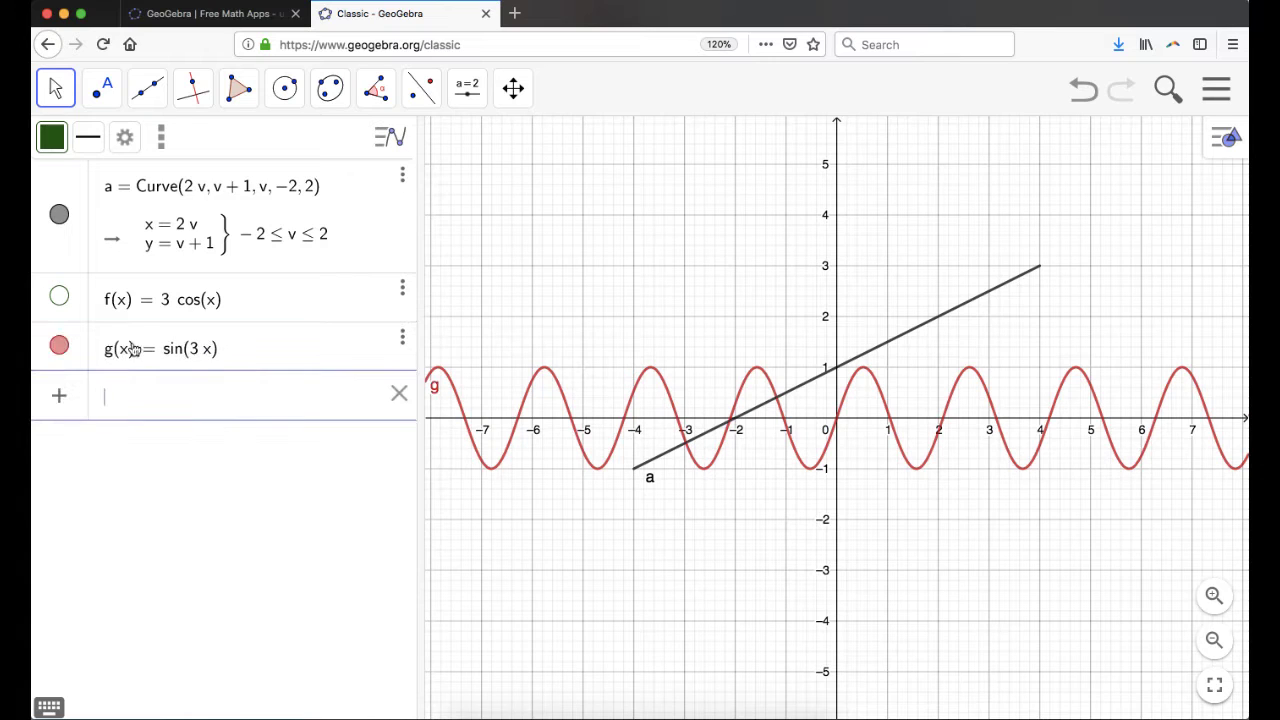
{"action": "left_click", "coordinate": [60, 346]}
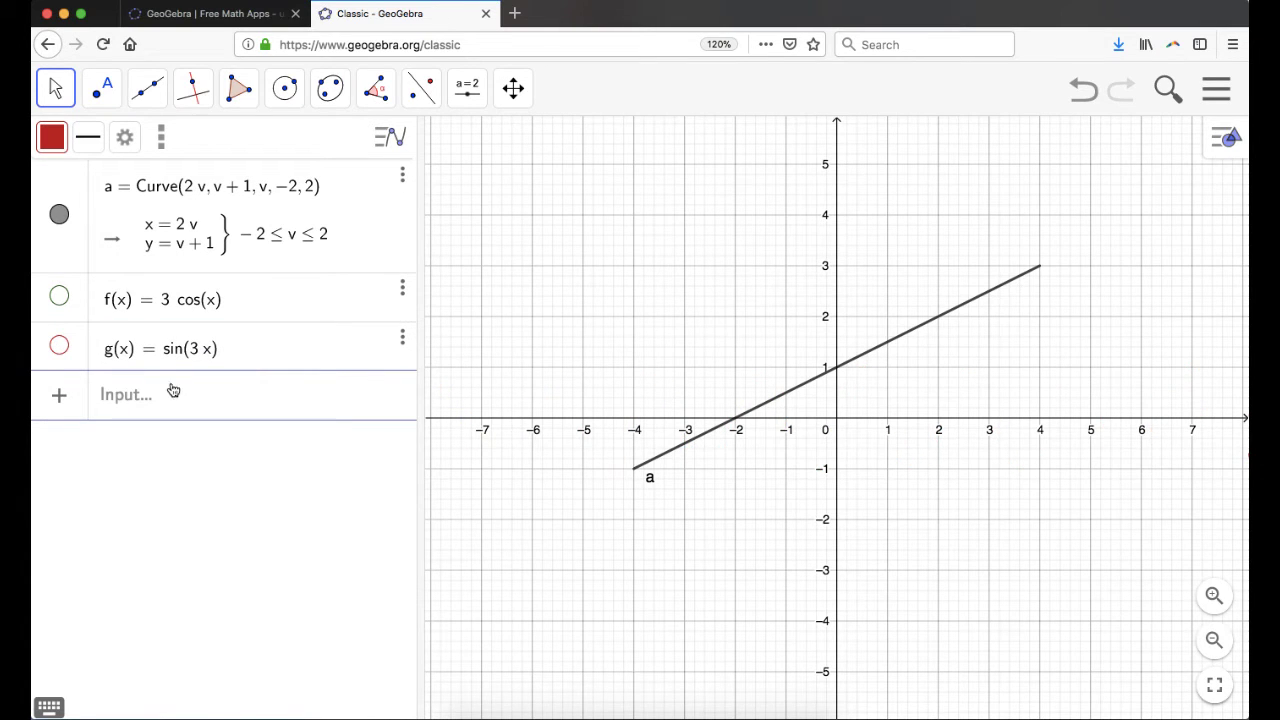
- Replace the x and y expressions of curve a with f(v) and g(v)
{"action": "left_click", "coordinate": [200, 193]}
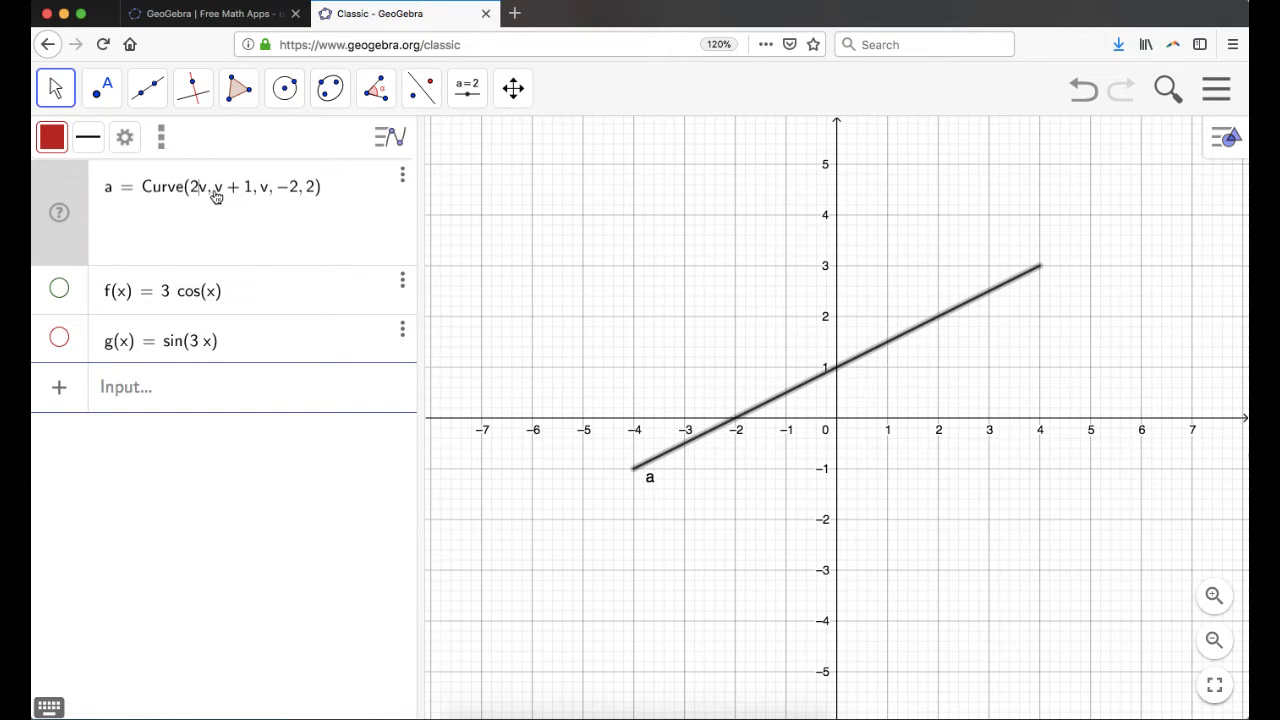
{"action": "key", "text": "shift+Left"}
{"action": "key", "text": "shift+Left"}
{"action": "type", "text": "f(v"}
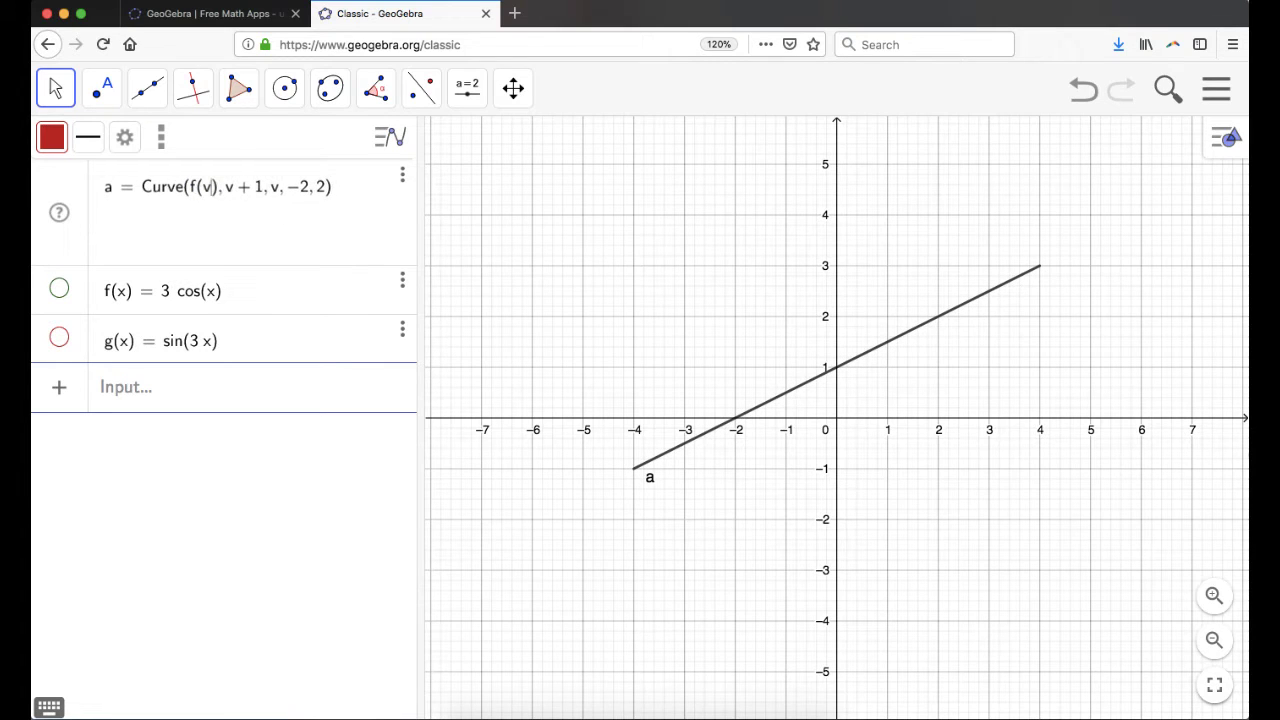
{"action": "key", "text": "Right"}
{"action": "key", "text": "shift+Right"}
{"action": "key", "text": "shift+Right"}
{"action": "key", "text": "shift+Right"}
{"action": "key", "text": "BackSpace"}
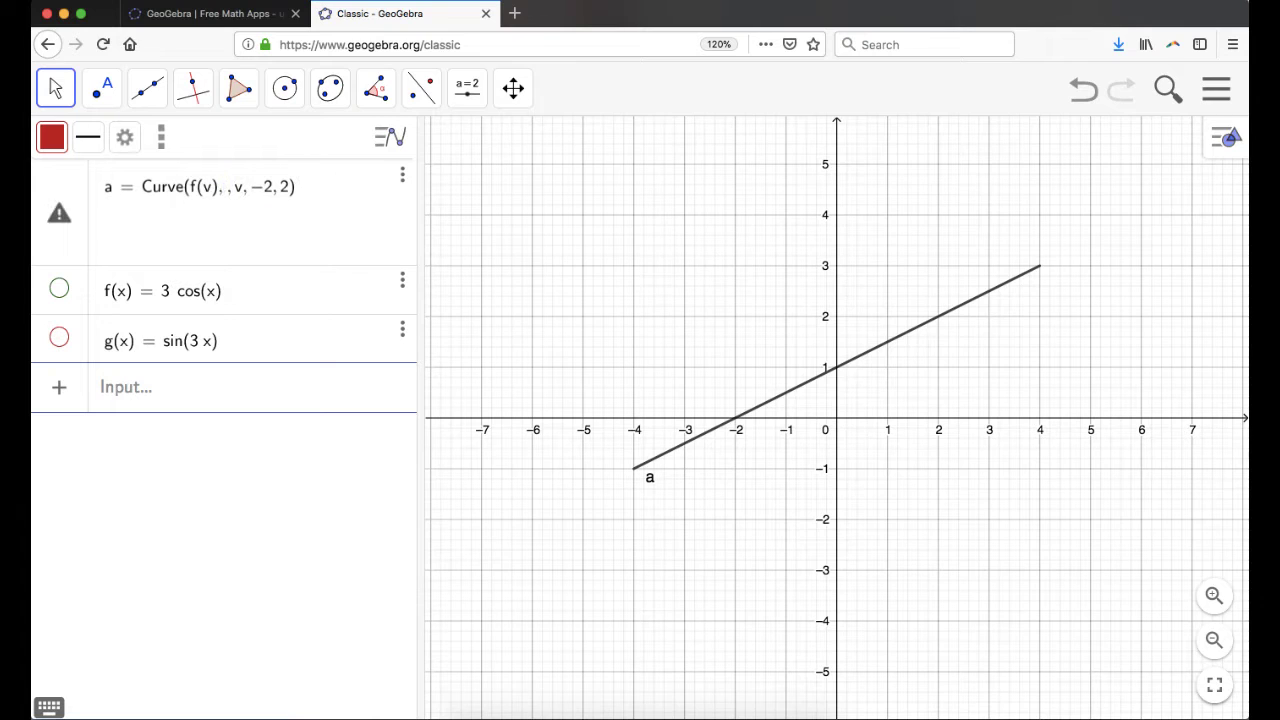
{"action": "type", "text": "g(v"}
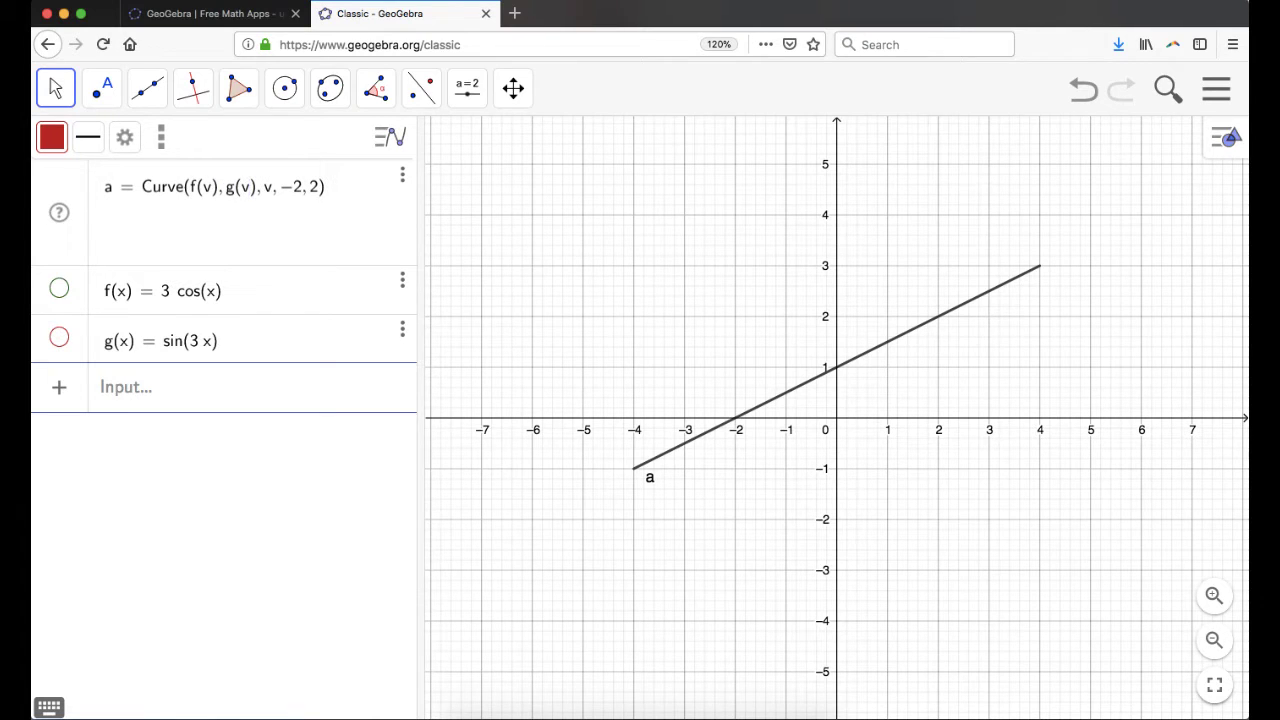
{"action": "key", "text": "Return"}
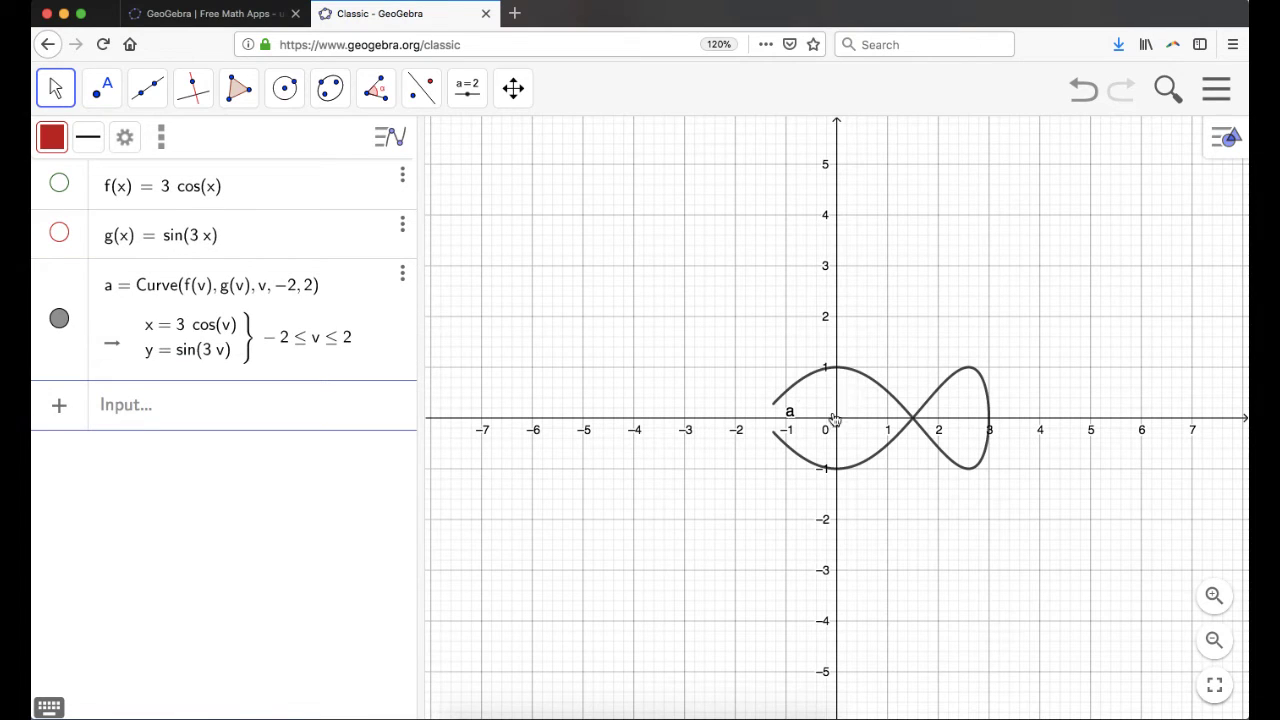
- Set the parameter range of curve a to run from 0 to 2π
{"action": "left_click", "coordinate": [299, 296]}
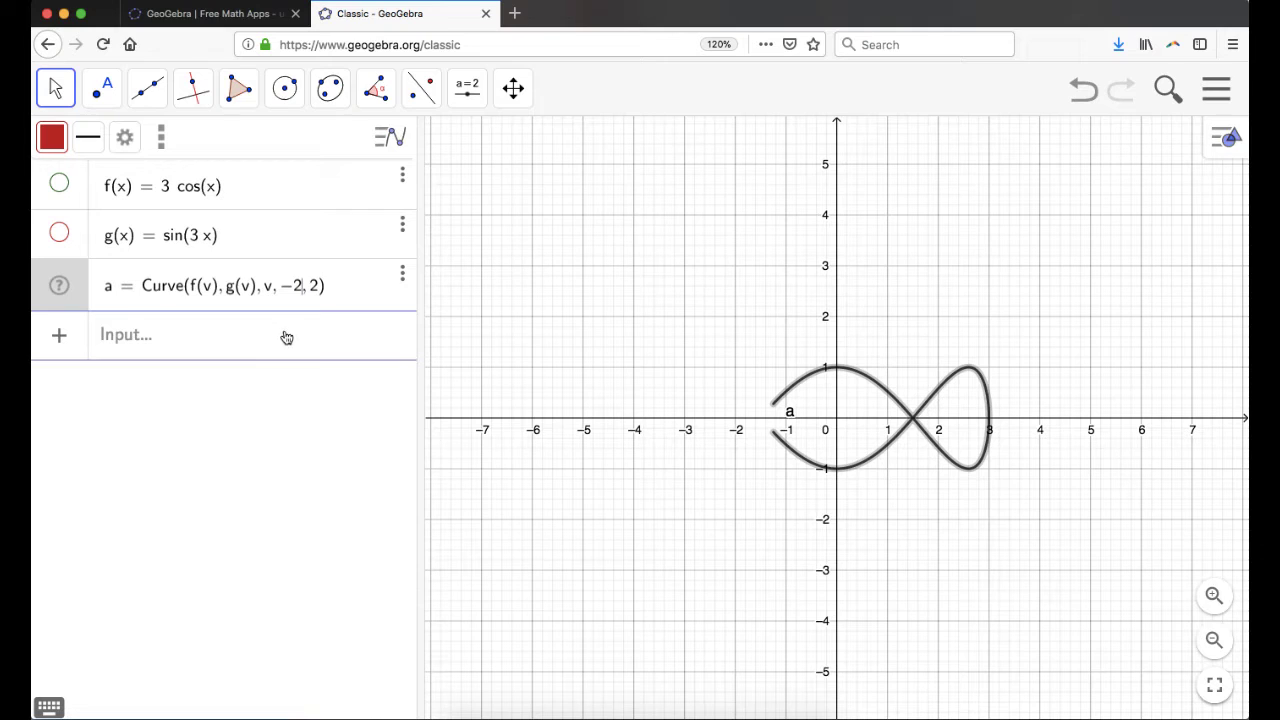
{"action": "left_click_drag", "start_coordinate": [303, 286], "coordinate": [278, 286]}
{"action": "type", "text": "0"}
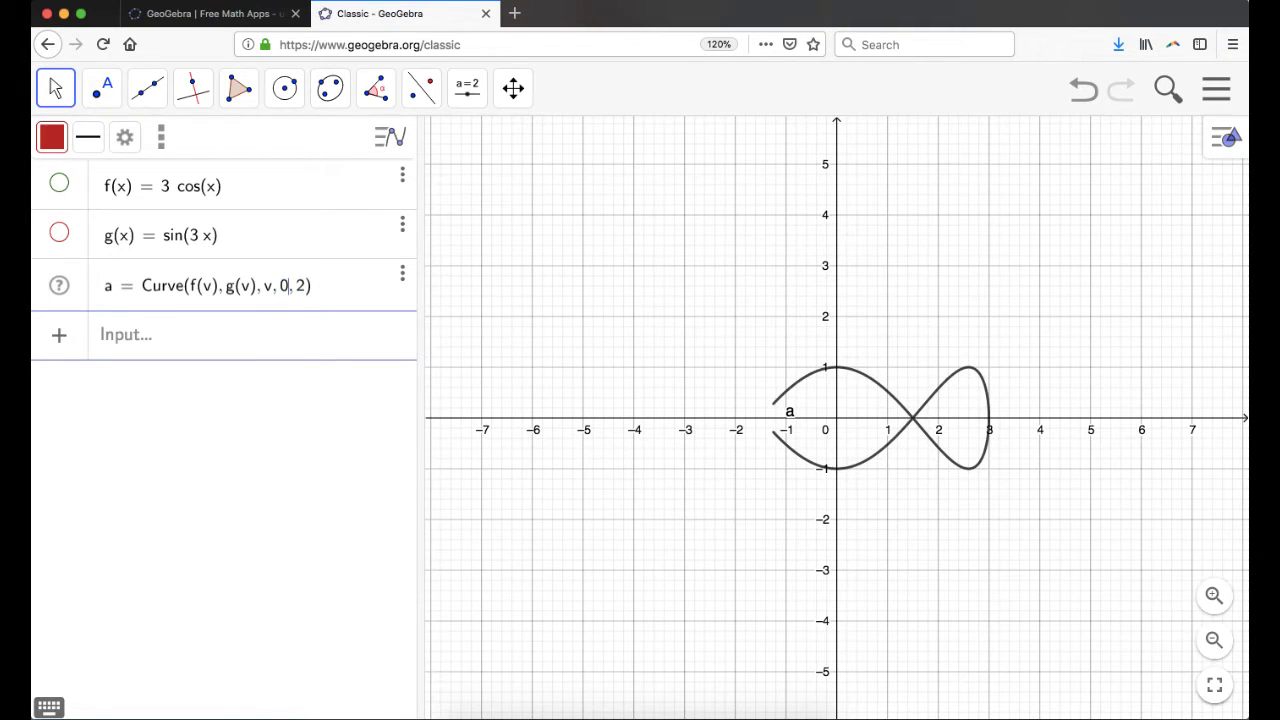
{"action": "type", "text": "pi"}
{"action": "key", "text": "Return"}
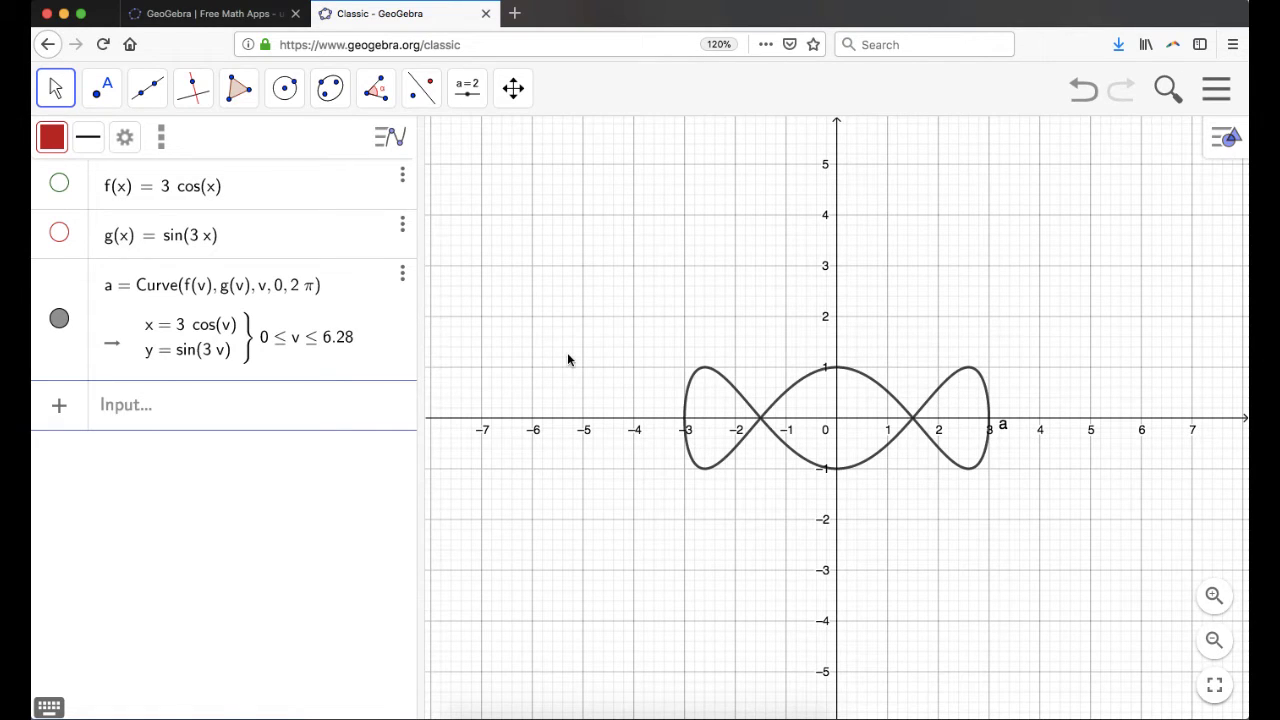
- Change the definition of f(x) to 5cos(4x)
{"action": "left_click", "coordinate": [176, 194]}
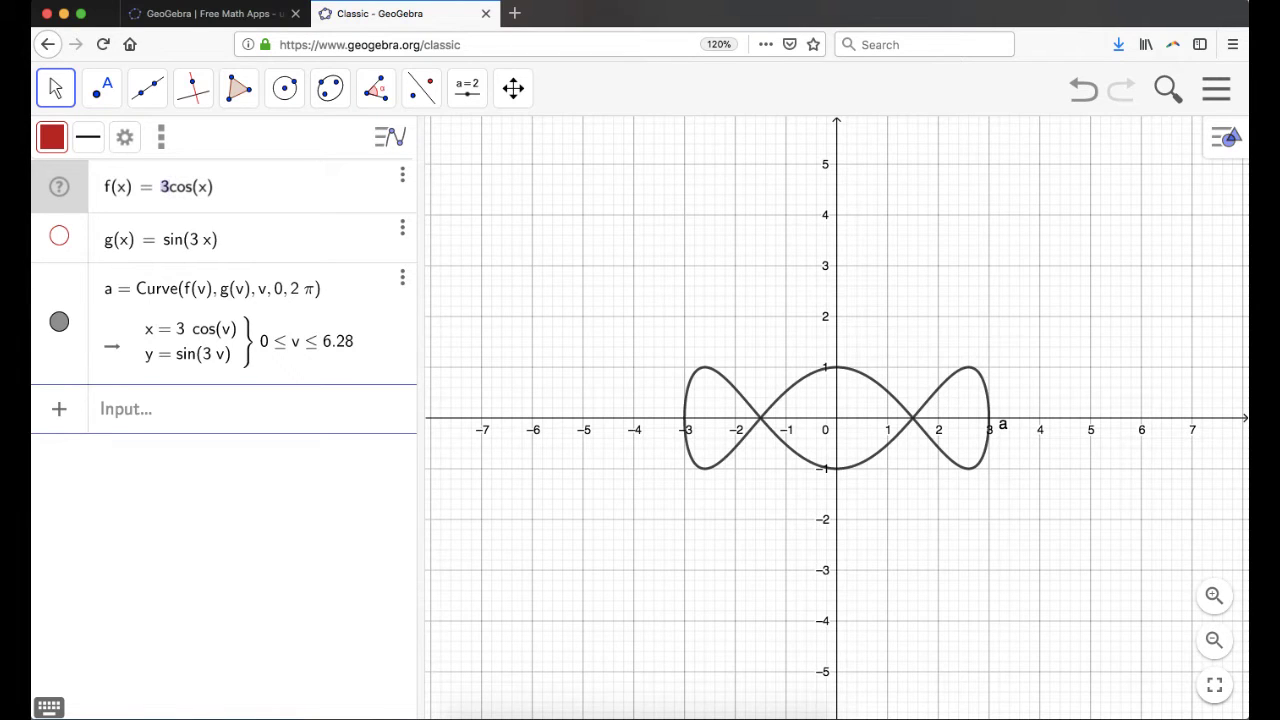
{"action": "key", "text": "BackSpace"}
{"action": "type", "text": "5"}
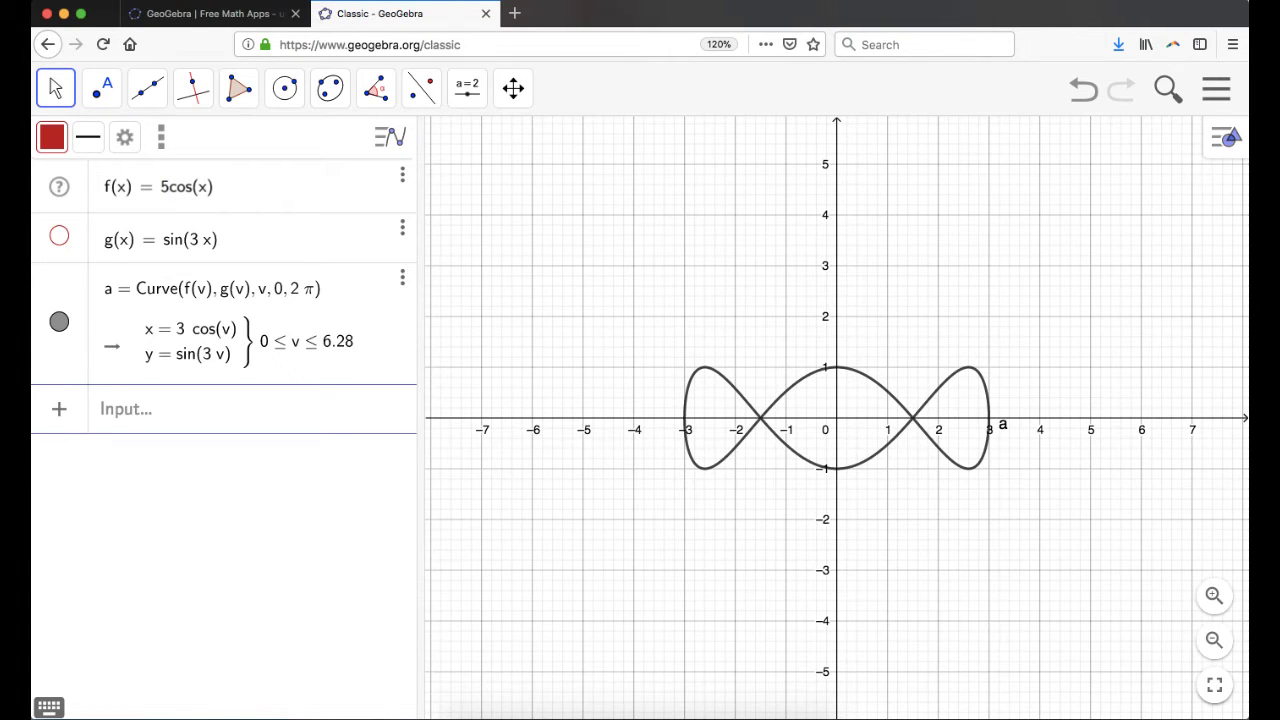
{"action": "type", "text": "4"}
{"action": "key", "text": "Return"}
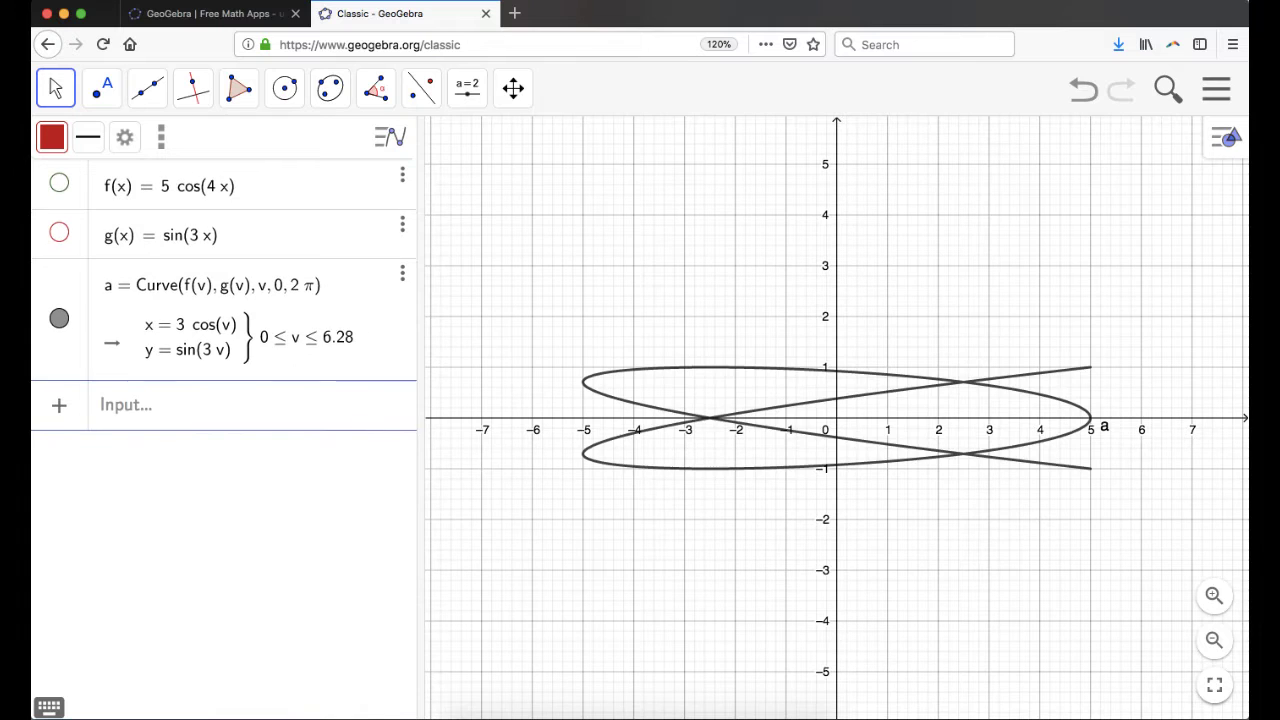
- Set the end value of curve a to 4π
{"action": "left_click", "coordinate": [297, 290]}
{"action": "double_click", "coordinate": [310, 290]}
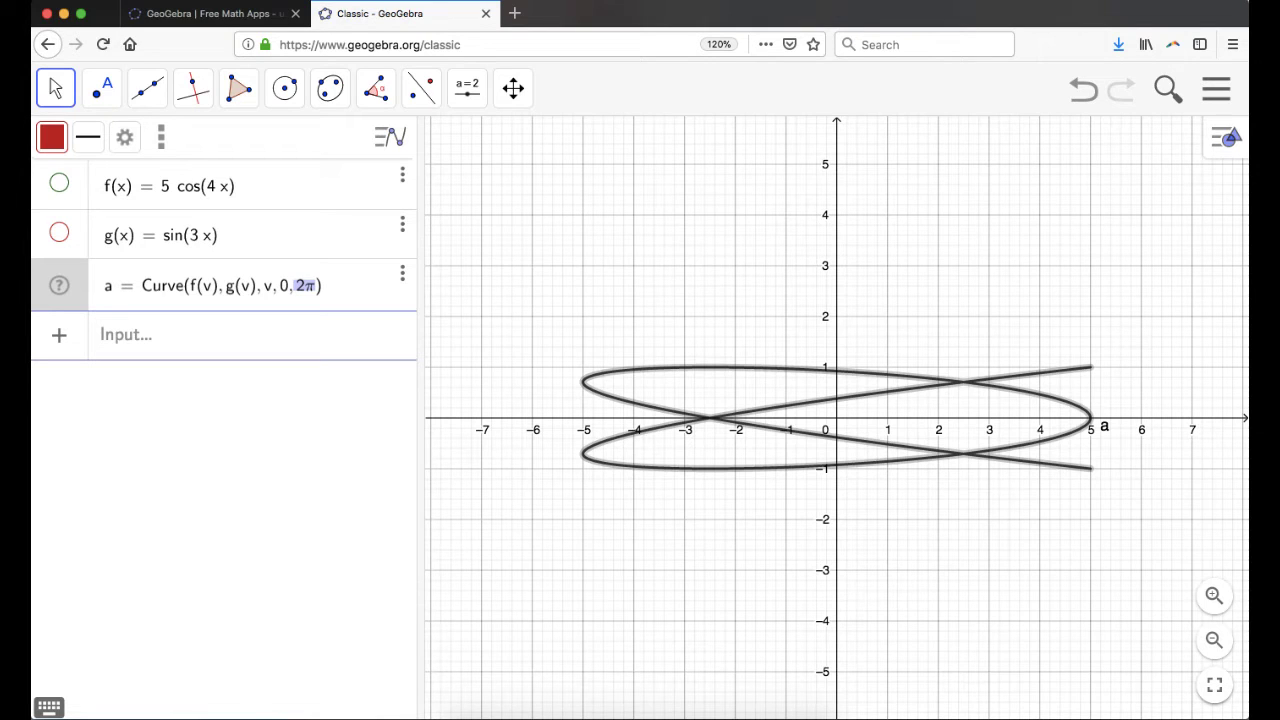
{"action": "type", "text": "4pi"}
{"action": "key", "text": "Return"}
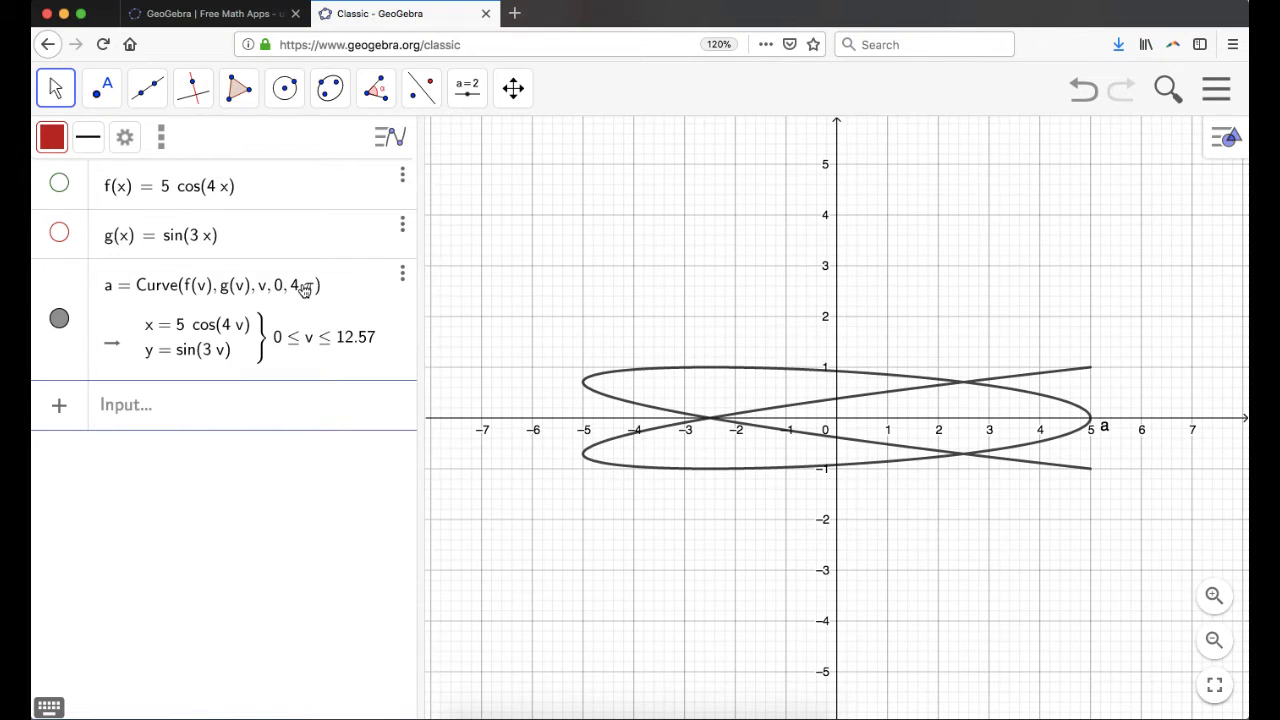
- Change the definition of f(x) to 3cos(x)
{"action": "left_click", "coordinate": [170, 192]}
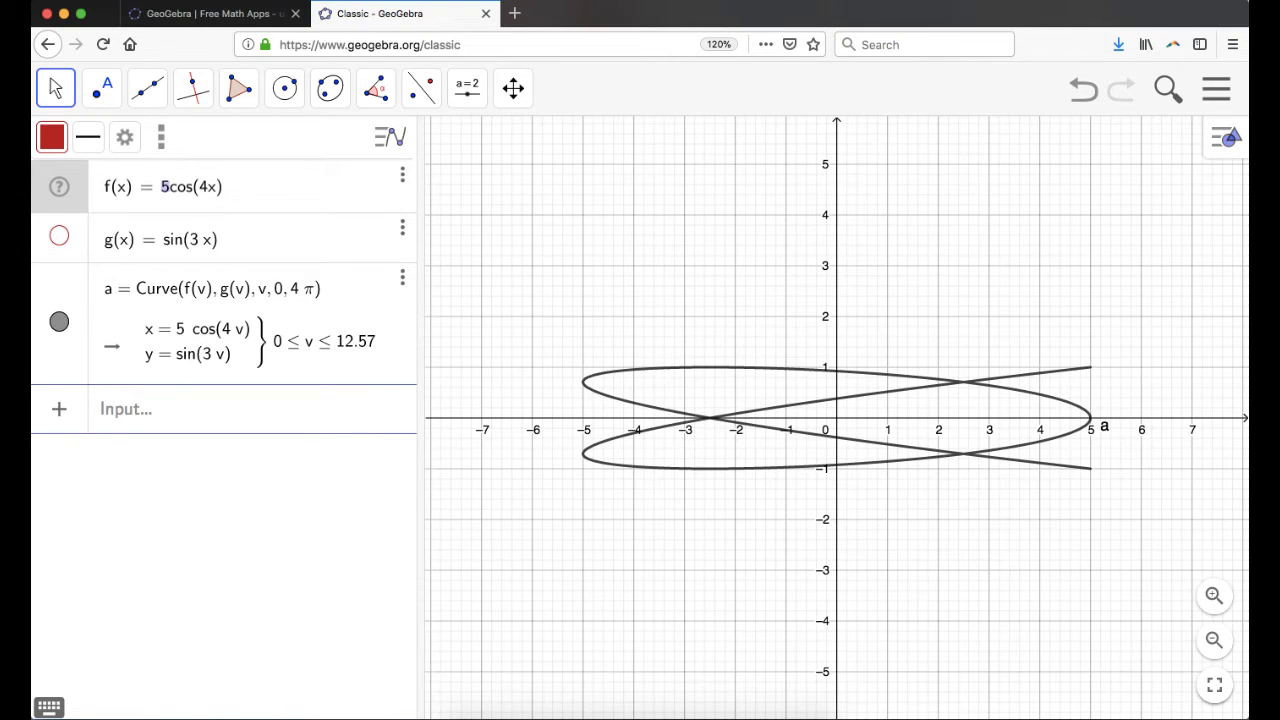
{"action": "type", "text": "3"}
{"action": "key", "text": "Return"}
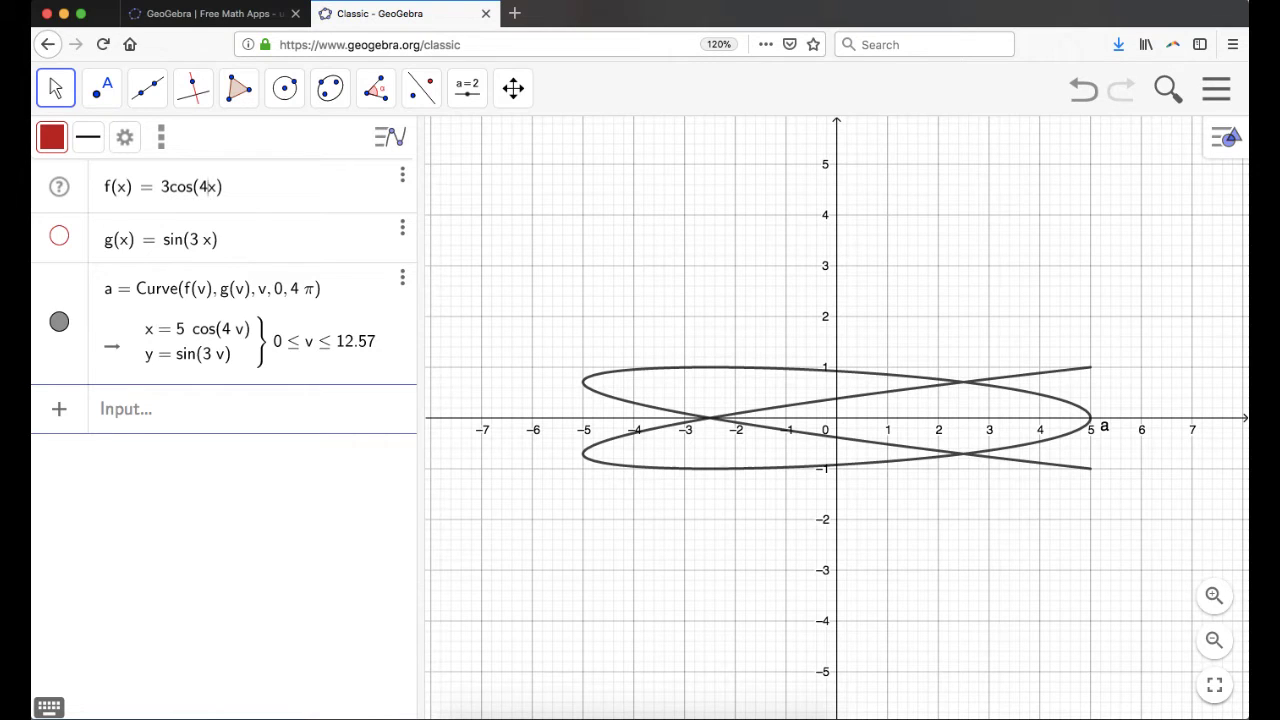
{"action": "key", "text": "BackSpace"}
{"action": "key", "text": "Return"}
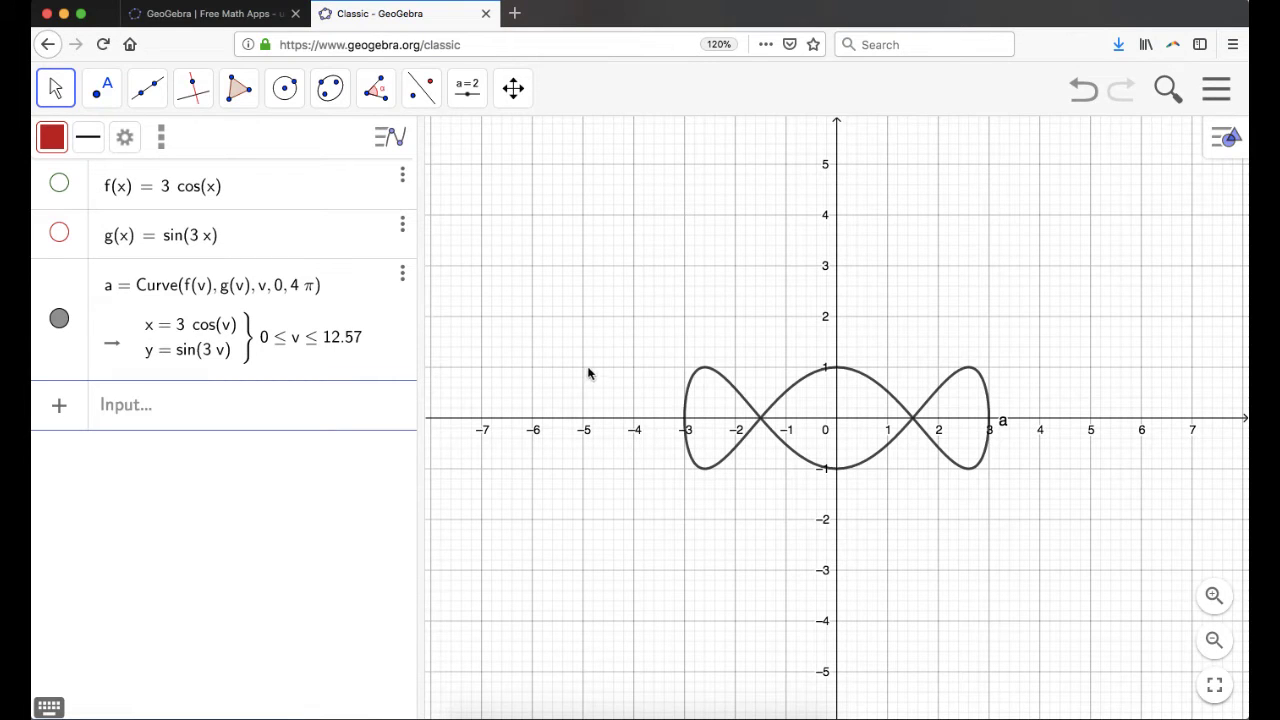
- Create a slider for a new variable t
{"action": "left_click", "coordinate": [180, 410]}
{"action": "type", "text": "t"}
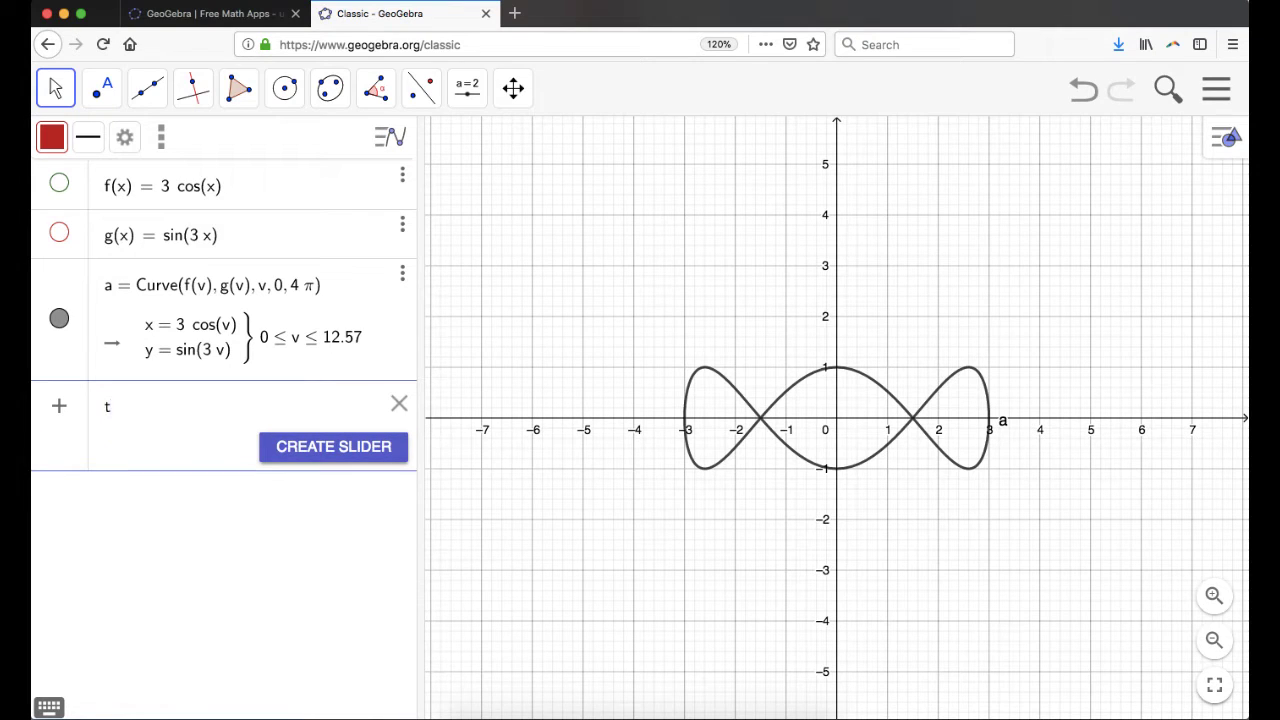
{"action": "left_click", "coordinate": [326, 447]}
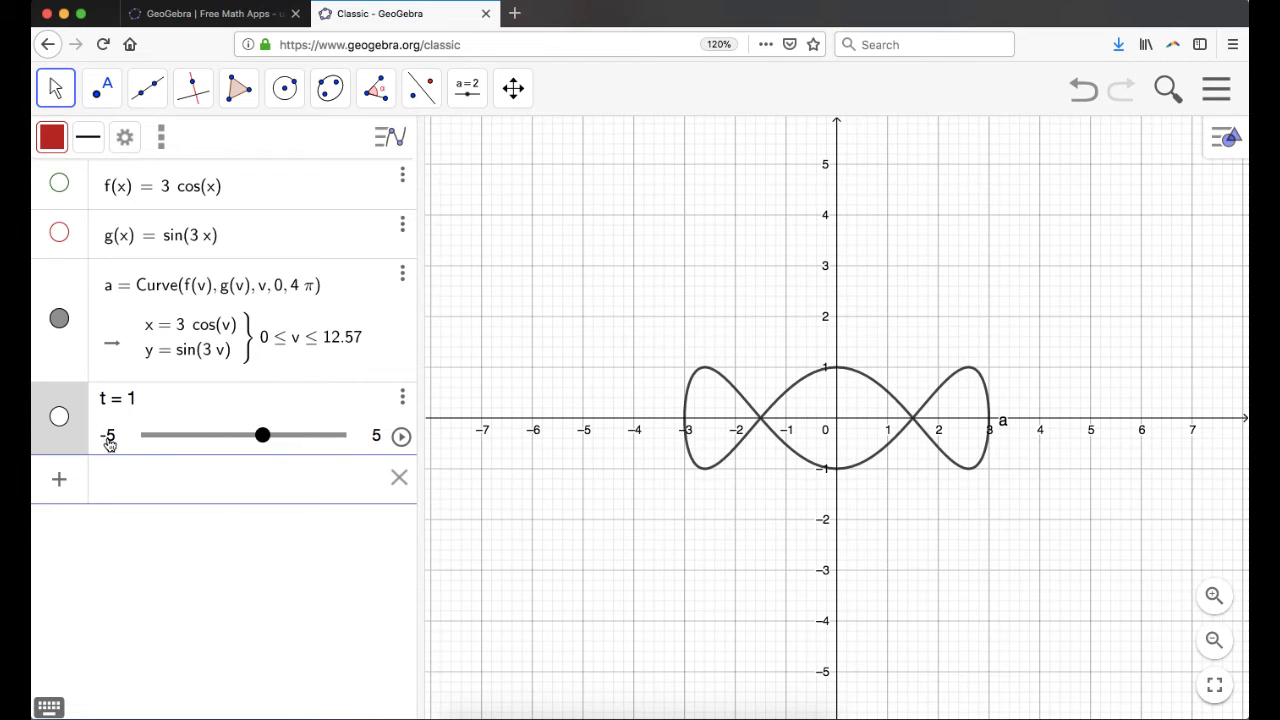
- In the slider settings of t, set the animation repeat mode to Increasing and close the settings
{"action": "left_click", "coordinate": [403, 400]}
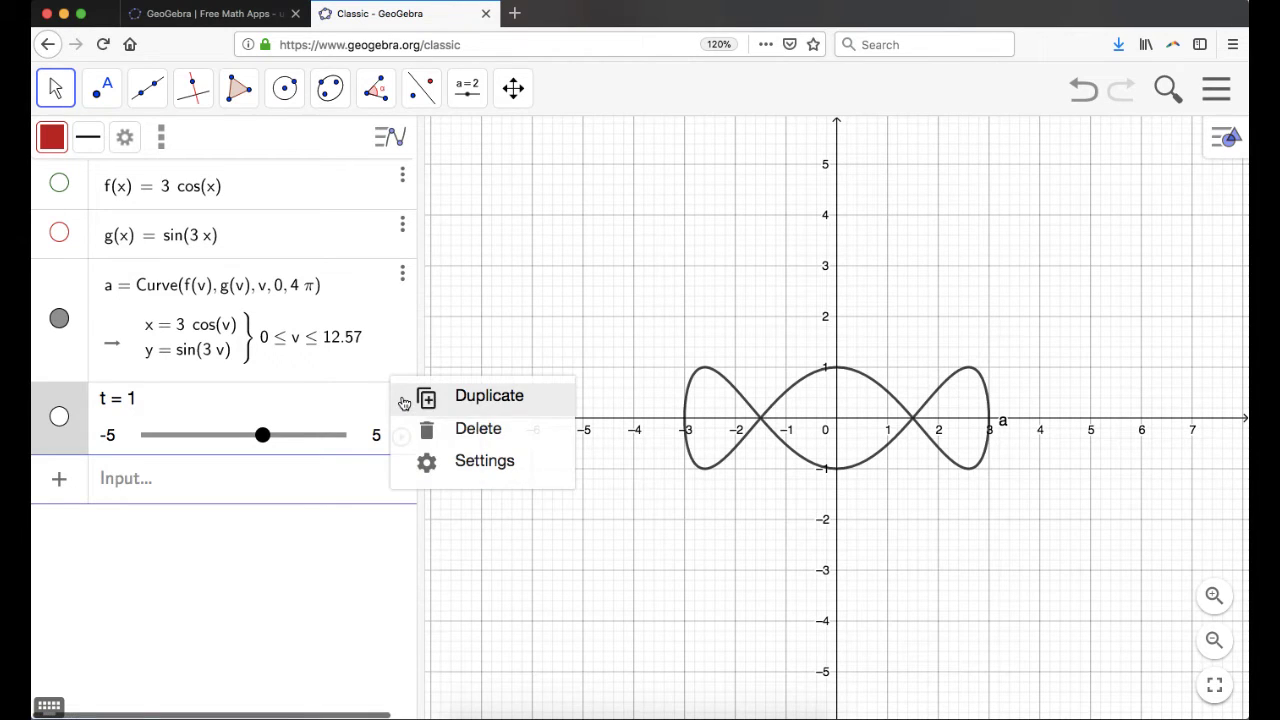
{"action": "left_click", "coordinate": [484, 461]}
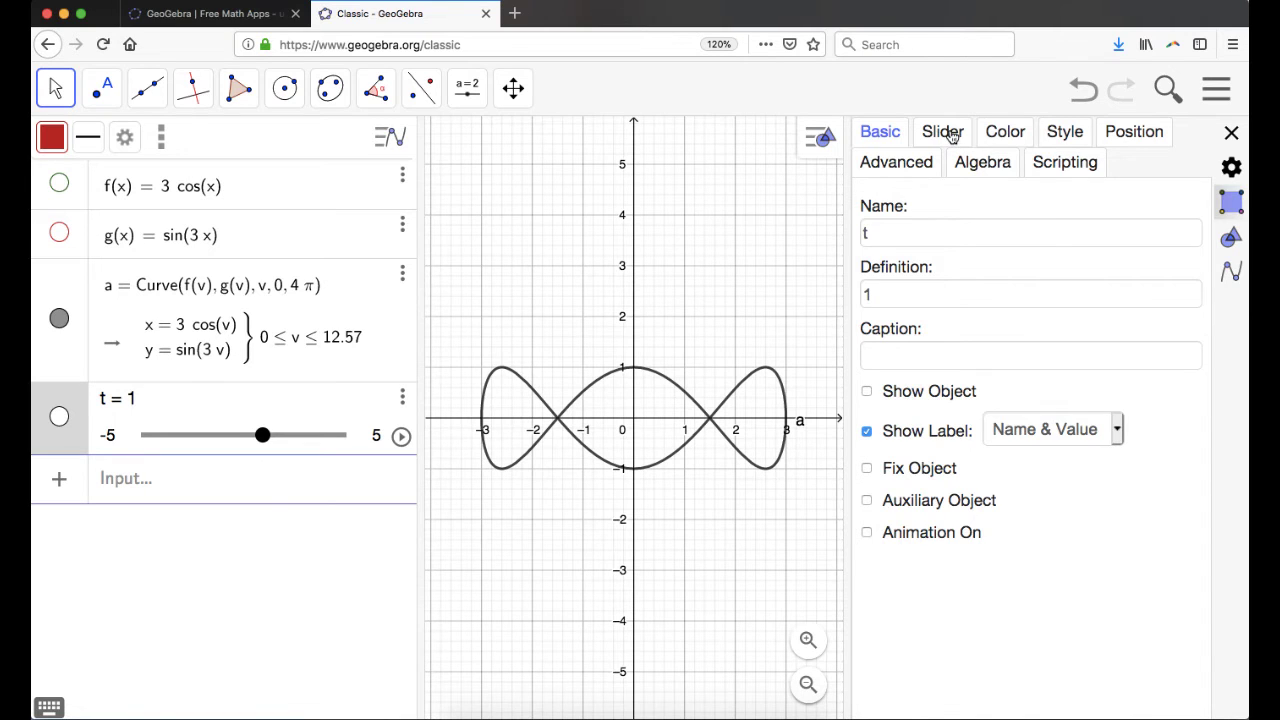
{"action": "left_click", "coordinate": [950, 132]}
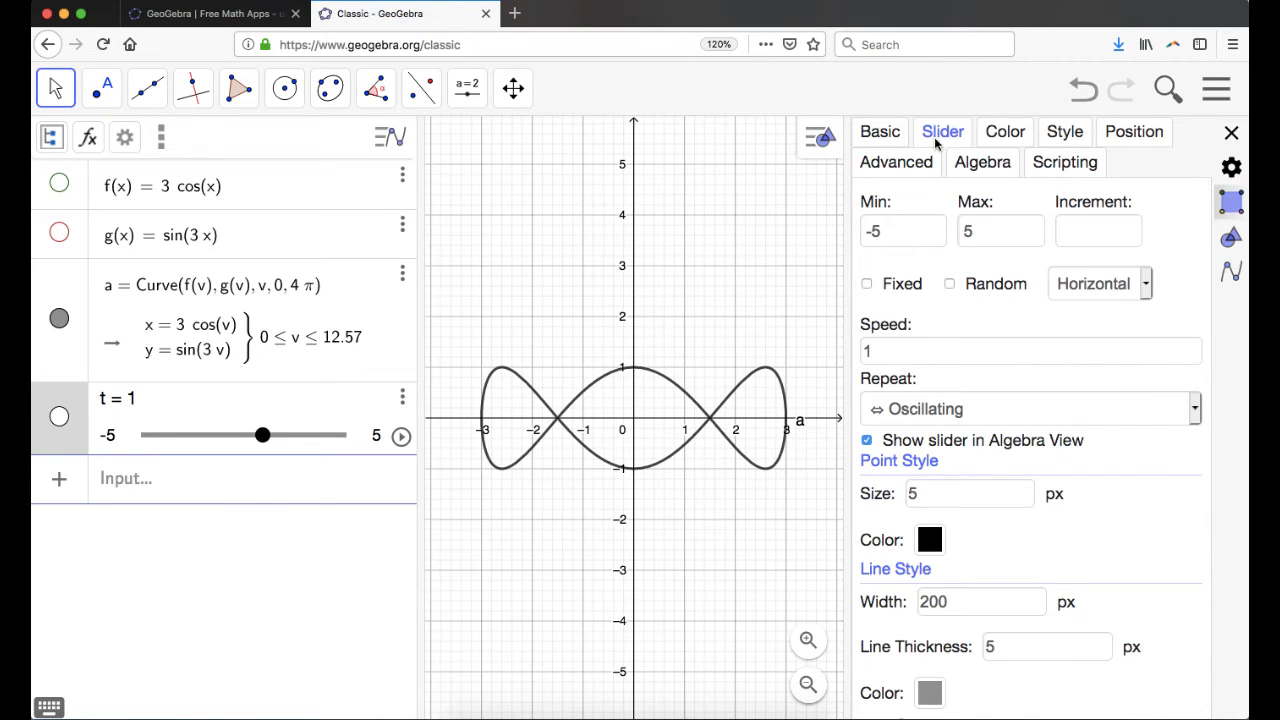
{"action": "left_click", "coordinate": [1115, 414]}
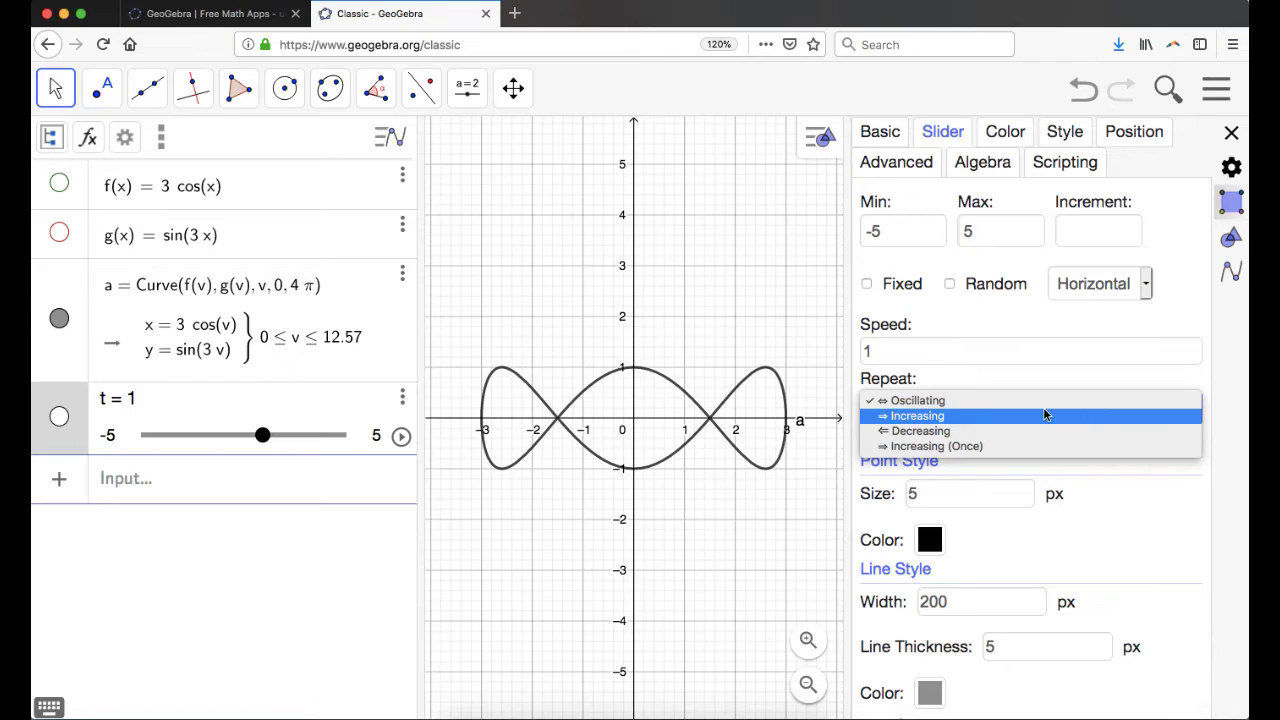
{"action": "left_click", "coordinate": [1011, 418]}
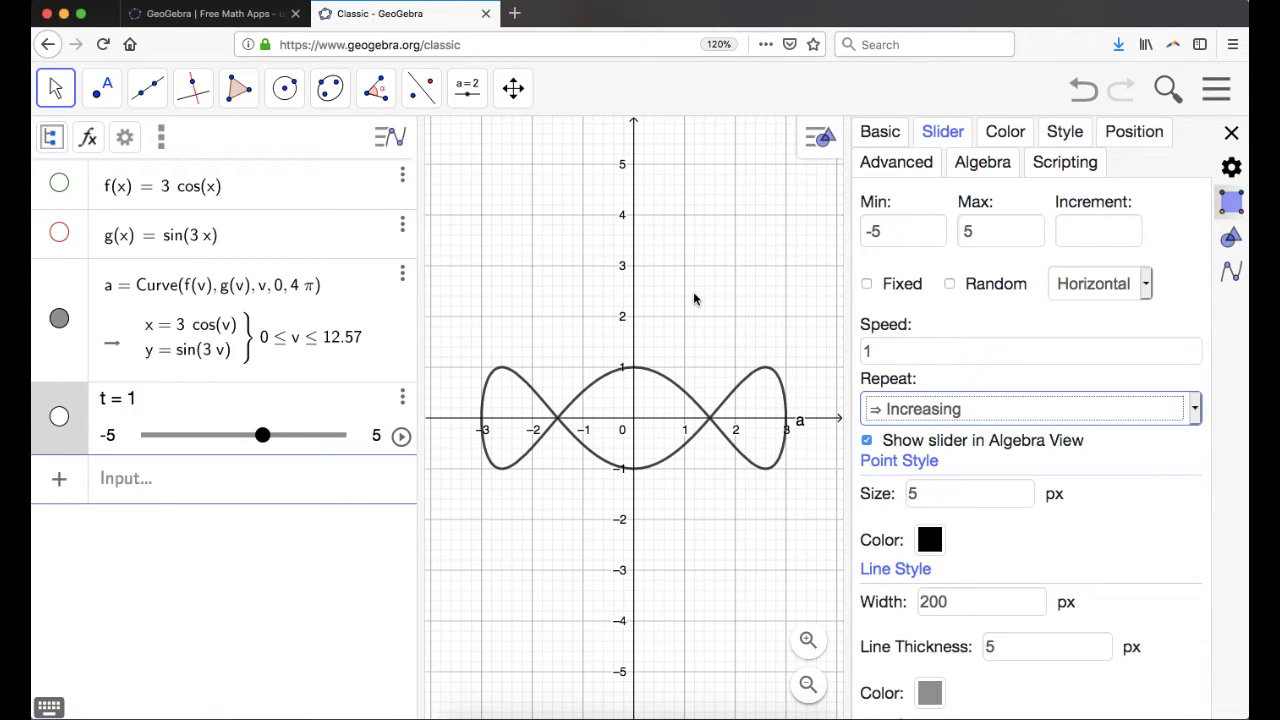
{"action": "left_click", "coordinate": [1232, 133]}
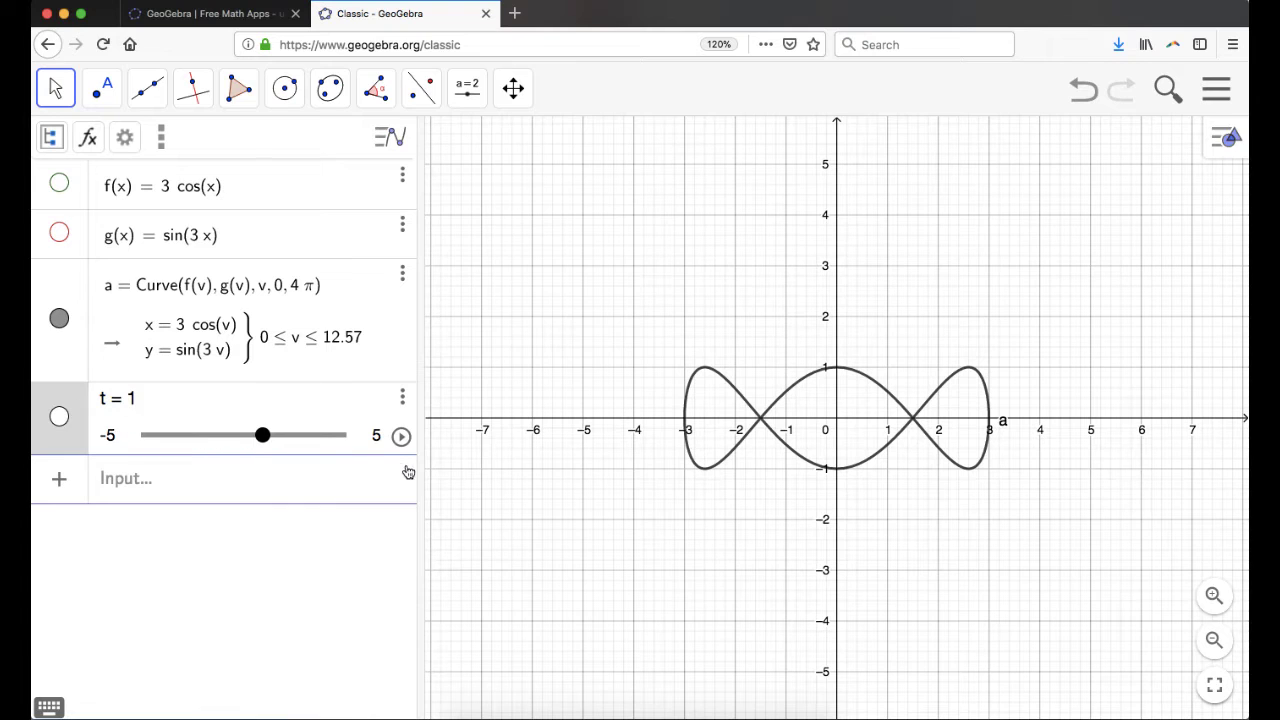
- Start animating slider t and raise its animation speed to 5×
{"action": "left_click", "coordinate": [400, 436]}
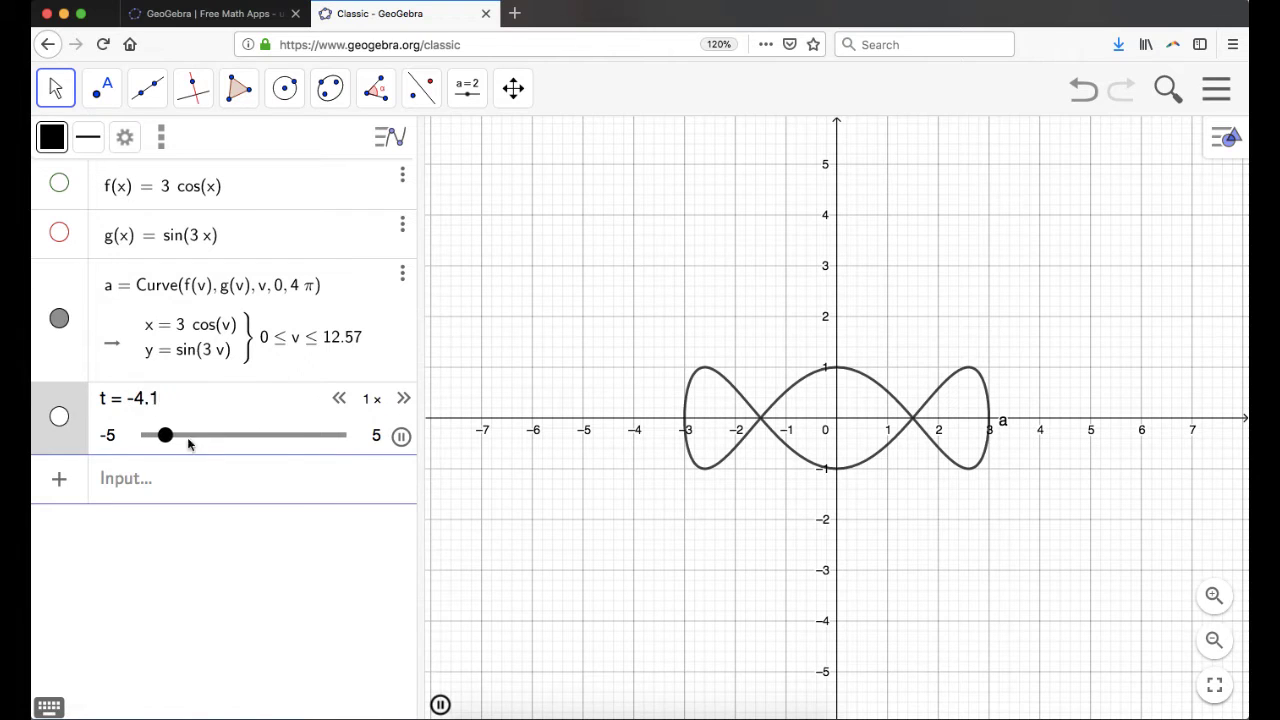
{"action": "left_click", "coordinate": [404, 399]}
{"action": "left_click", "coordinate": [404, 399]}
{"action": "left_click", "coordinate": [404, 399]}
{"action": "left_click", "coordinate": [404, 399]}
{"action": "left_click", "coordinate": [404, 399]}
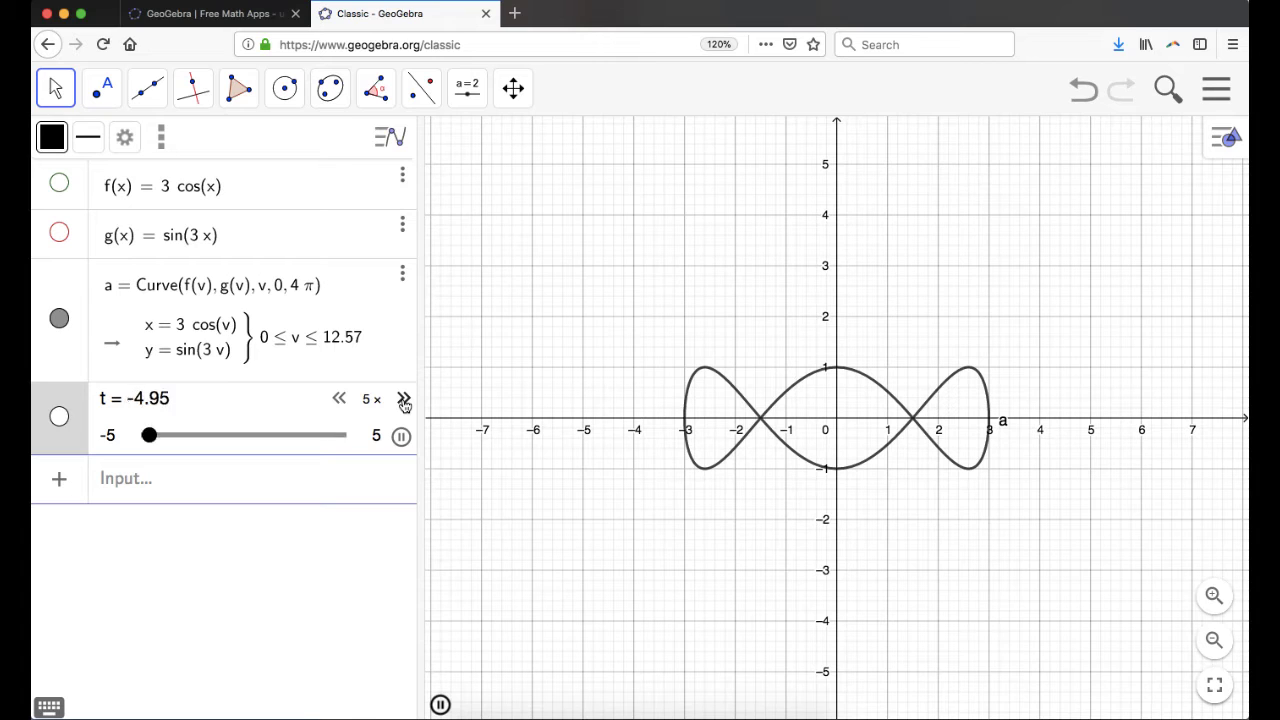
- Lower the animation speed of slider t to 1× and stop the animation
{"action": "left_click", "coordinate": [341, 399]}
{"action": "left_click", "coordinate": [341, 399]}
{"action": "left_click", "coordinate": [341, 399]}
{"action": "left_click", "coordinate": [341, 399]}
{"action": "left_click", "coordinate": [341, 399]}
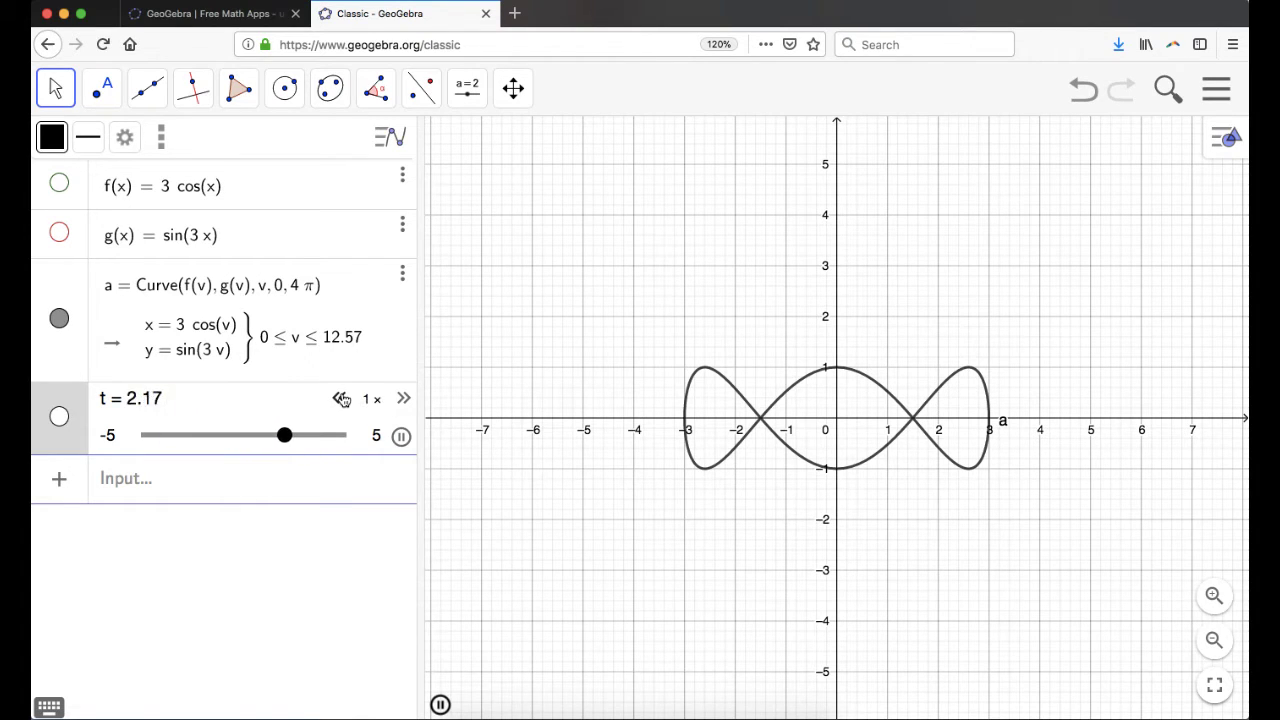
{"action": "left_click", "coordinate": [400, 437]}
- Set the range of slider t to run from 0 to 4π and briefly test its animation
{"action": "left_click", "coordinate": [109, 435]}
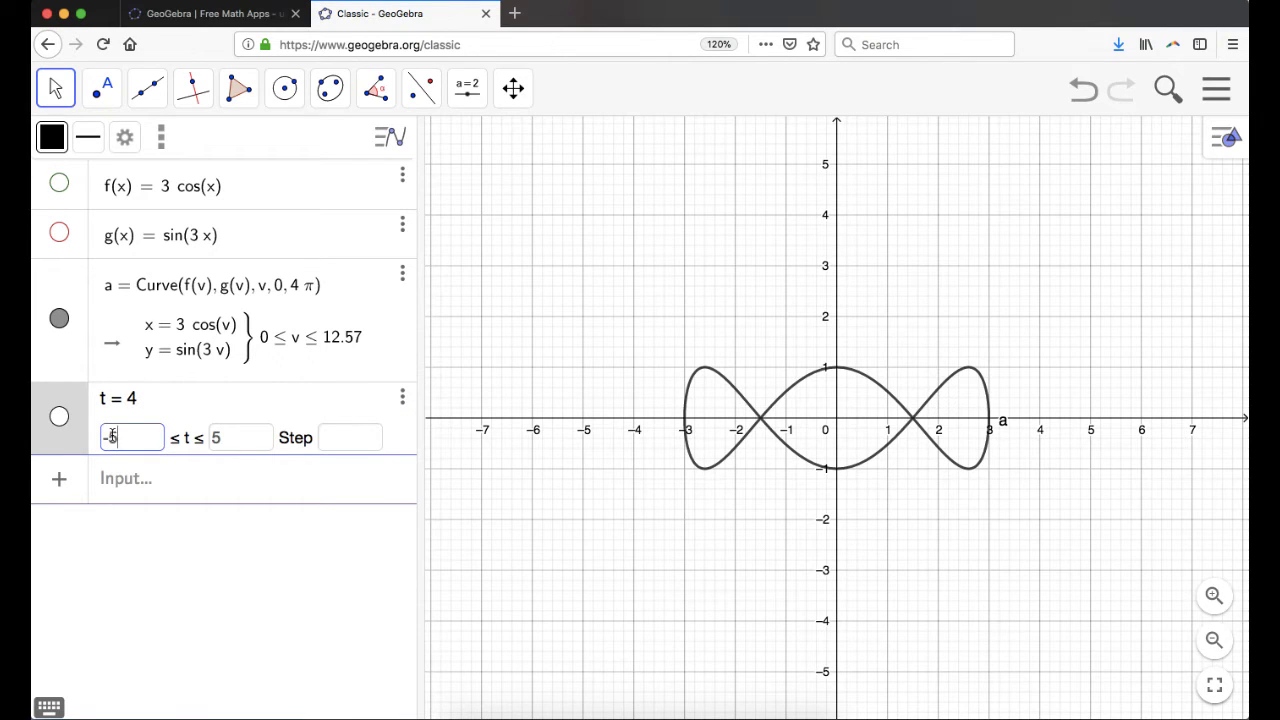
{"action": "key", "text": "Tab"}
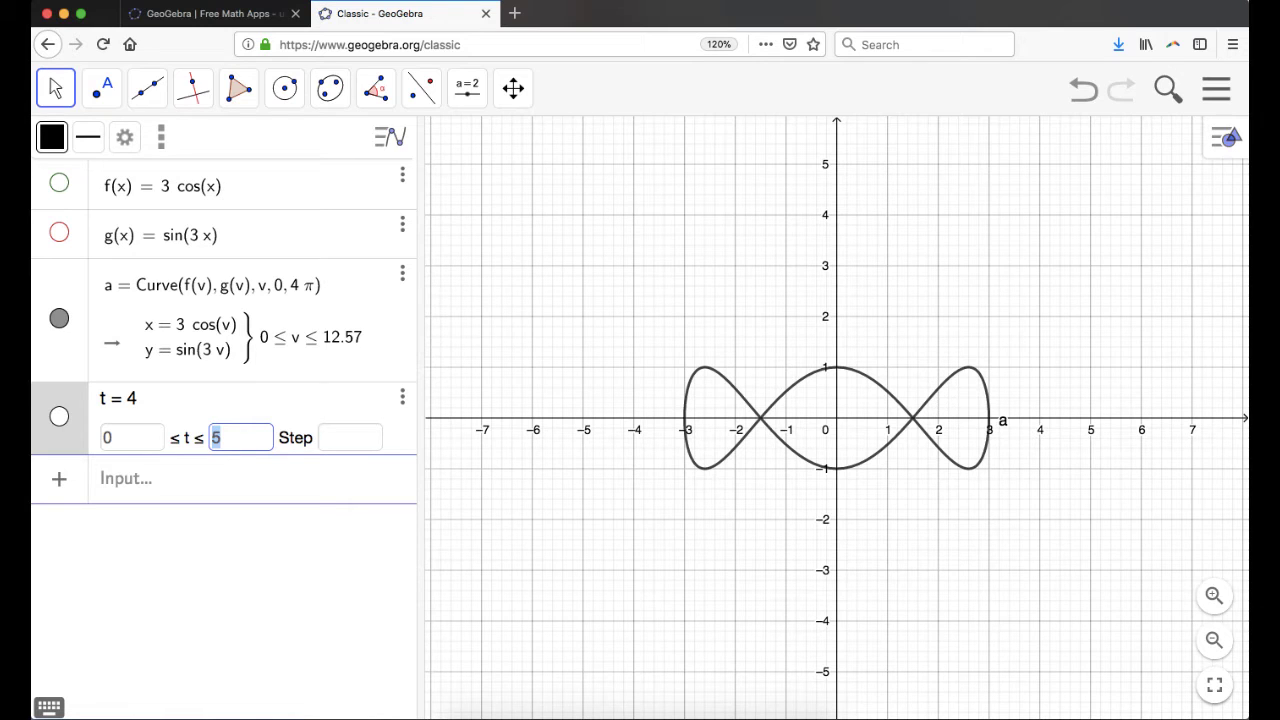
{"action": "type", "text": "4"}
{"action": "key", "text": "Return"}
{"action": "left_click", "coordinate": [218, 560]}
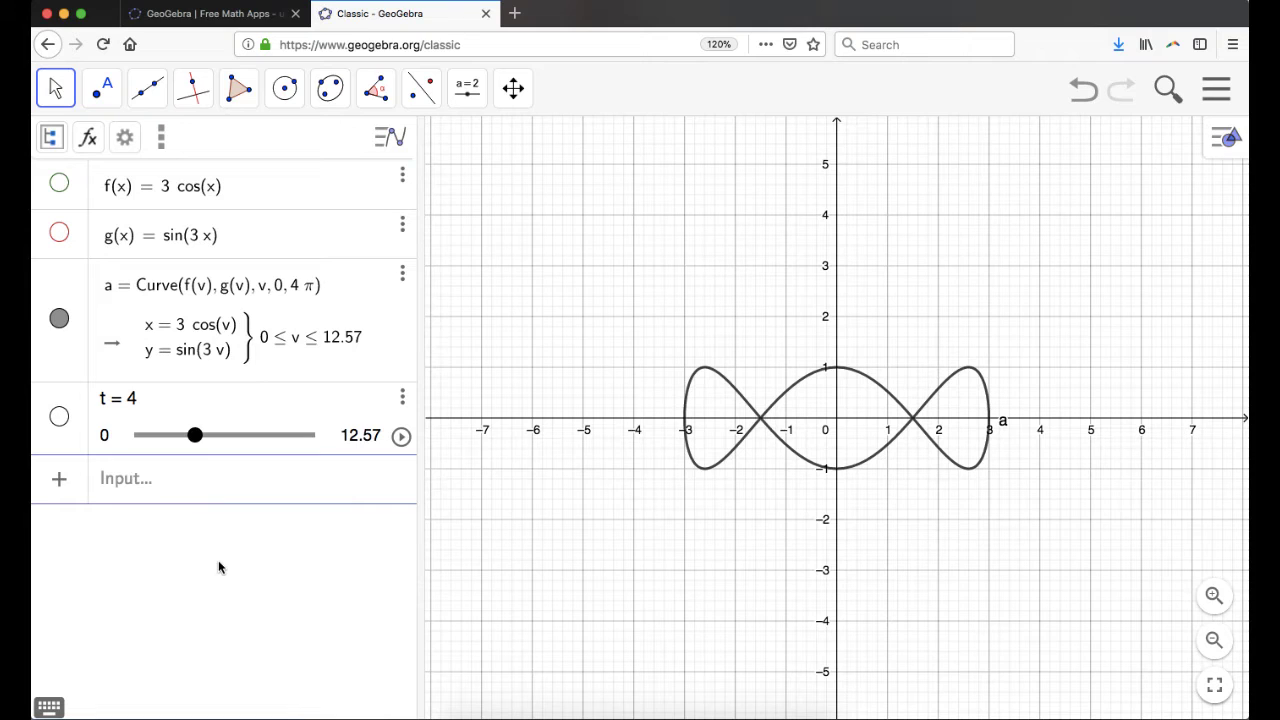
{"action": "left_click", "coordinate": [400, 436]}
{"action": "left_click", "coordinate": [400, 438]}
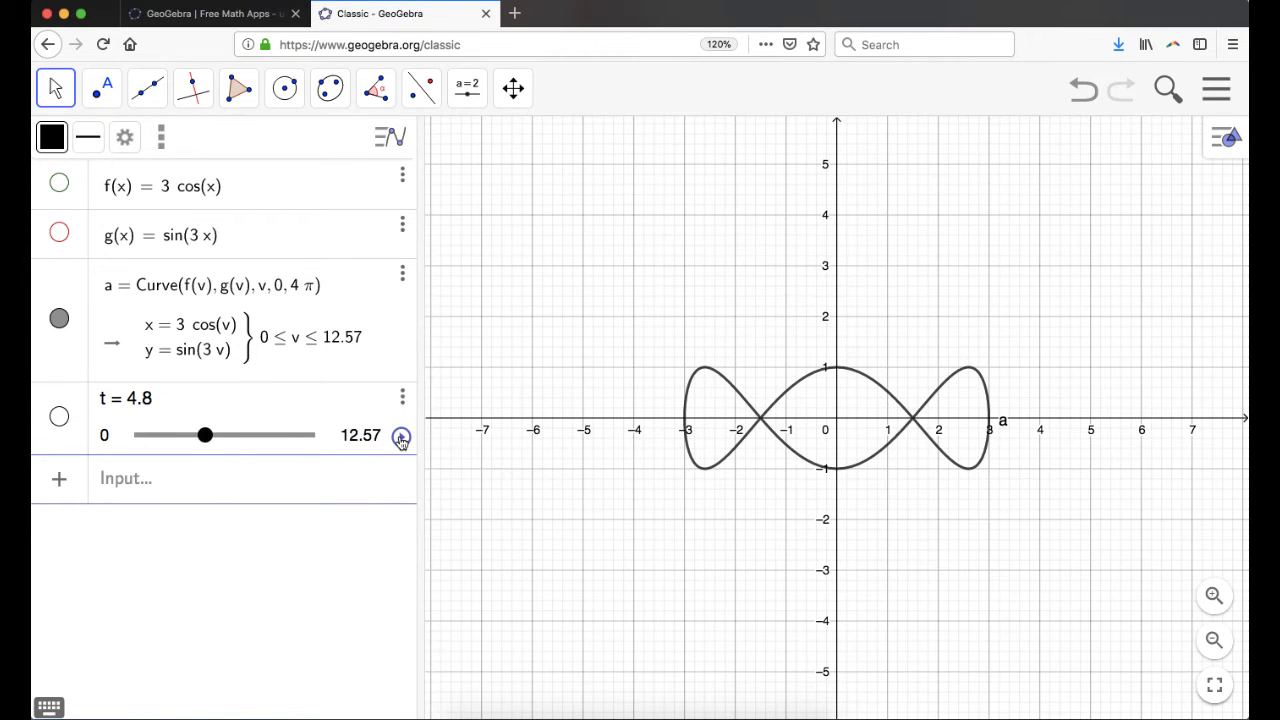
- Add the point a(t) on the parametric curve
{"action": "left_click", "coordinate": [216, 483]}
{"action": "type", "text": "a"}
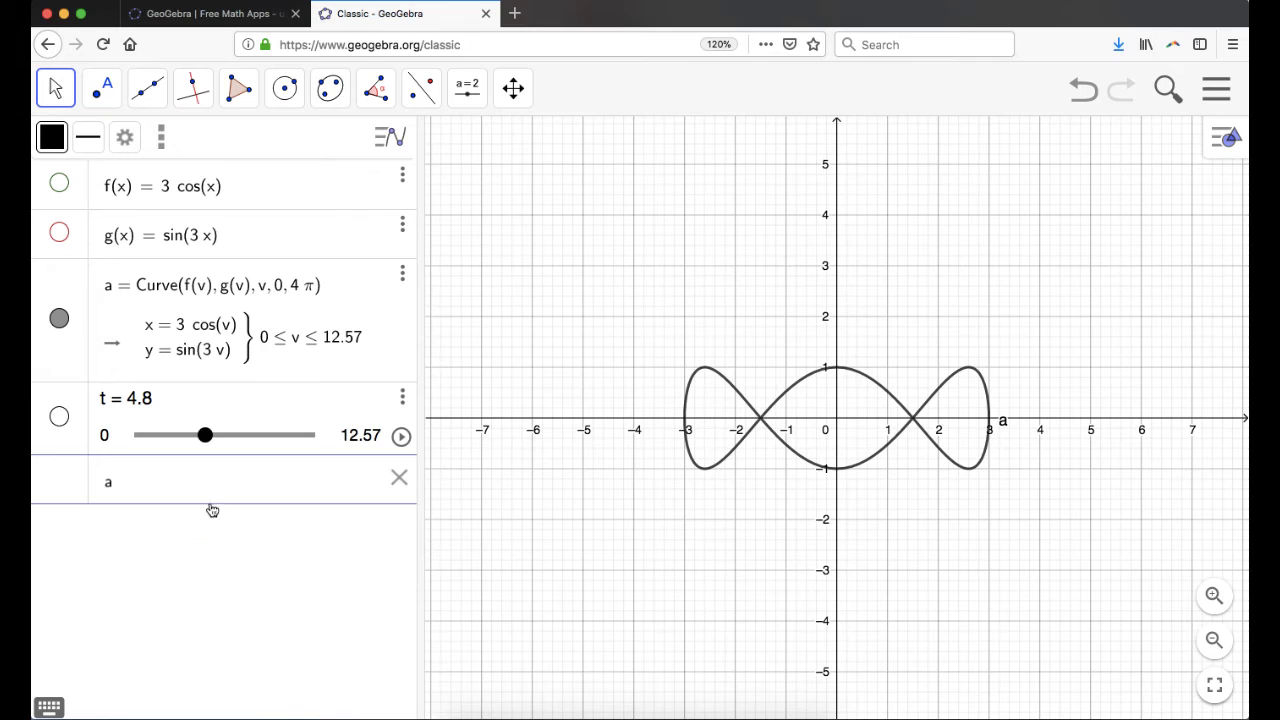
{"action": "type", "text": "(t"}
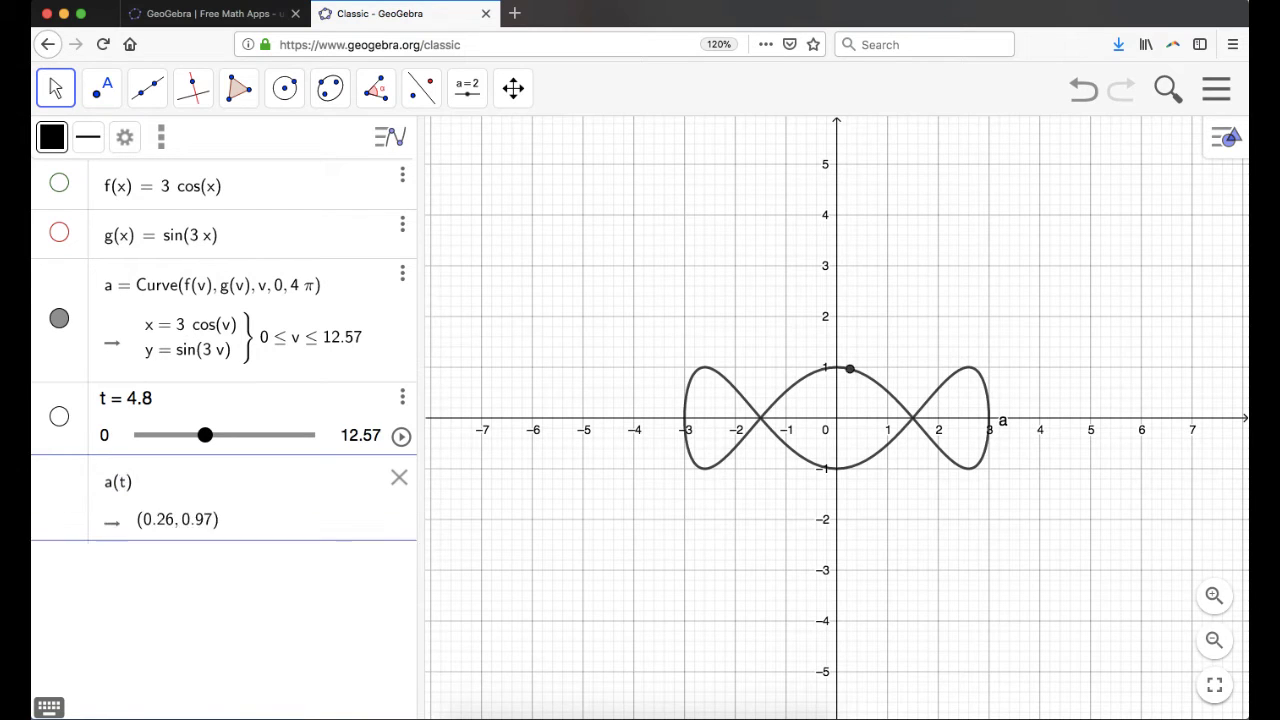
{"action": "key", "text": "Return"}
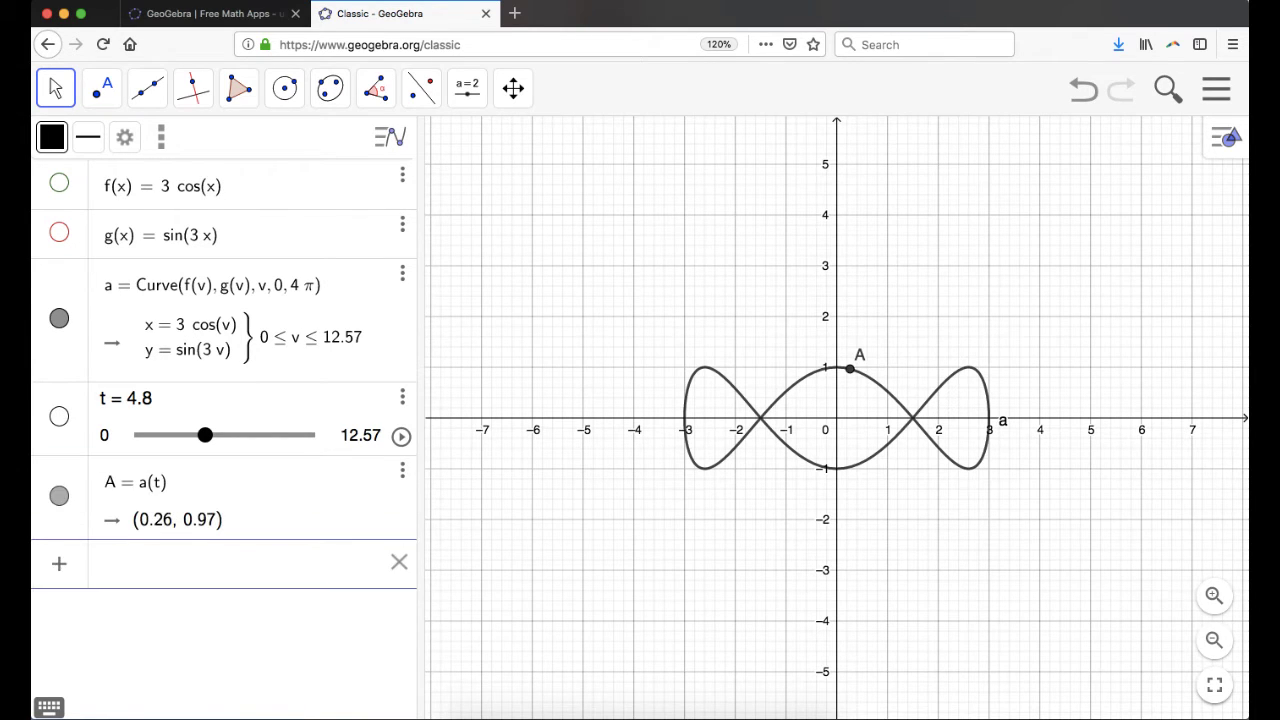
- Animate slider t to watch point A trace the path, with curve a temporarily hidden, and stop the animation
{"action": "left_click", "coordinate": [401, 438]}
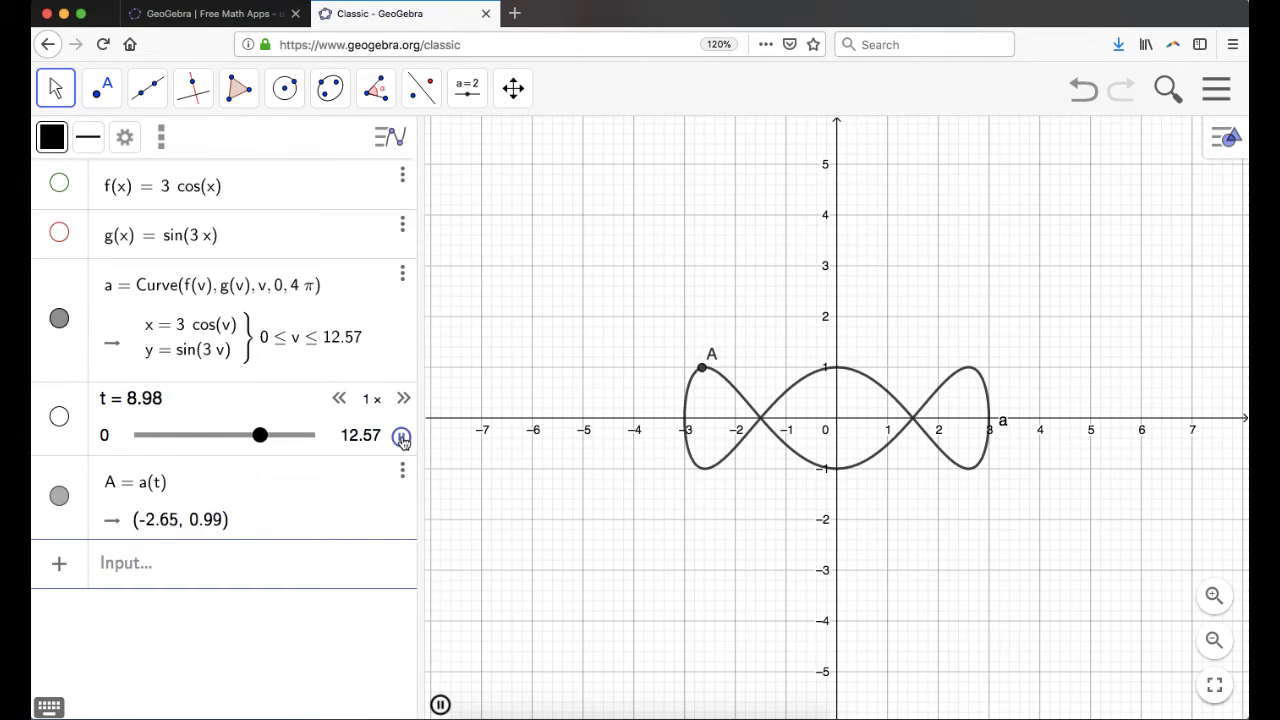
{"action": "left_click", "coordinate": [59, 319]}
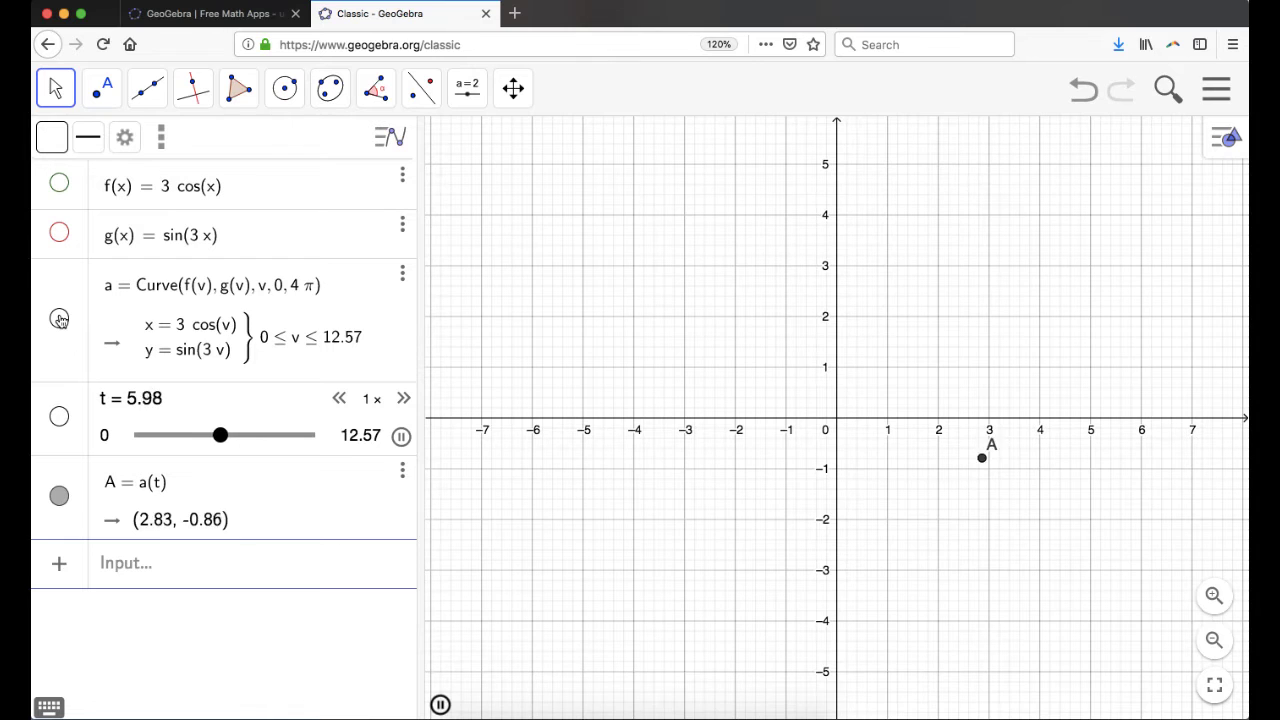
{"action": "left_click", "coordinate": [59, 319]}
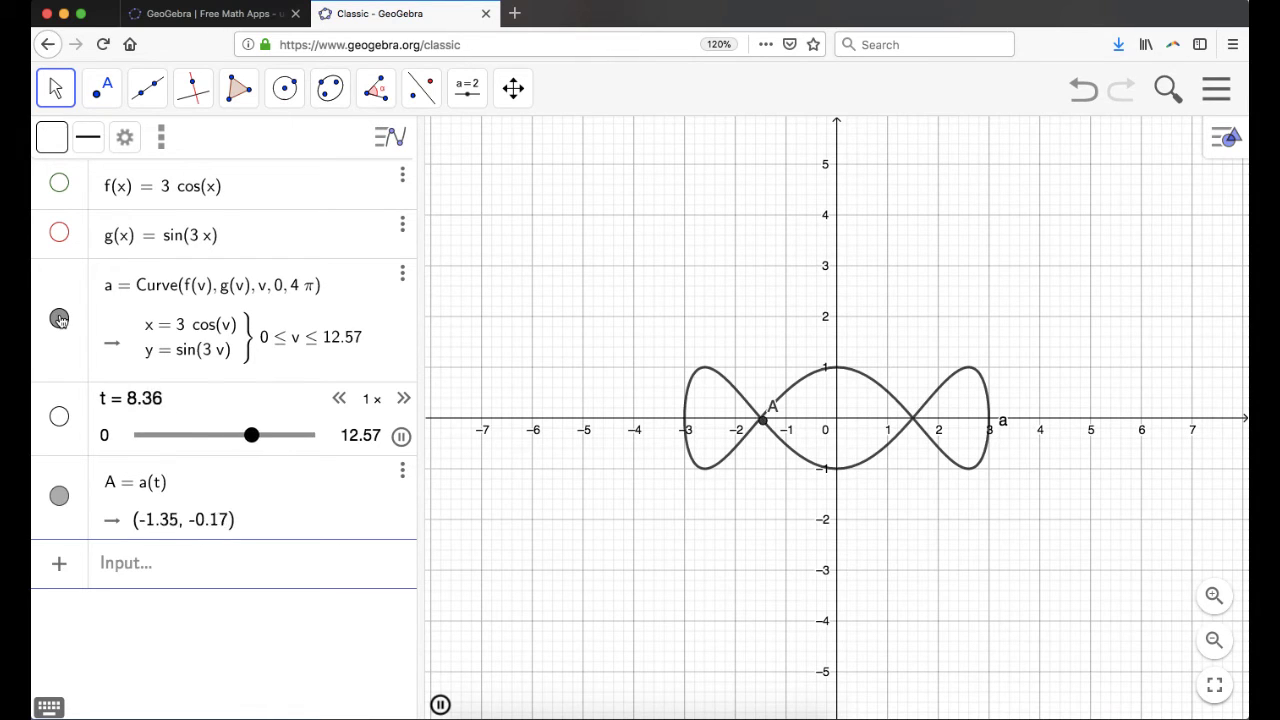
{"action": "left_click", "coordinate": [400, 436]}
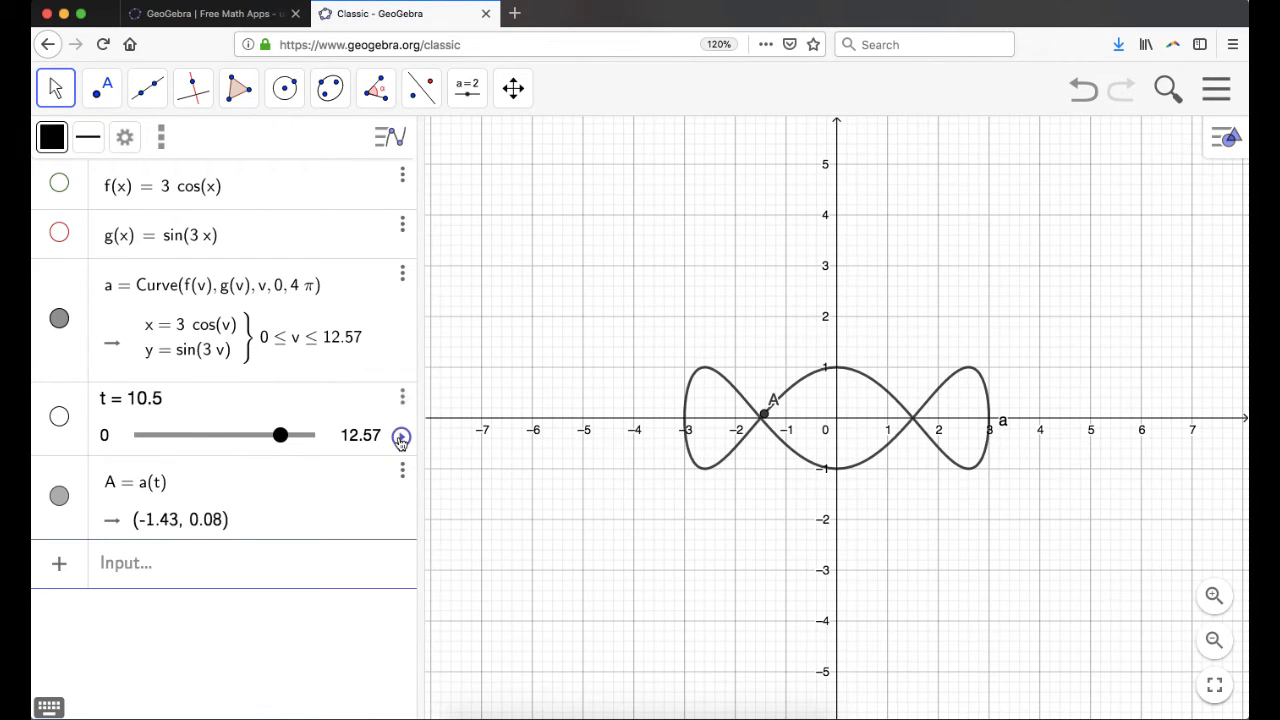
- Set the parameter range of curve a to run from t to t + 1 and preview it by animating slider t
{"action": "left_click", "coordinate": [279, 289]}
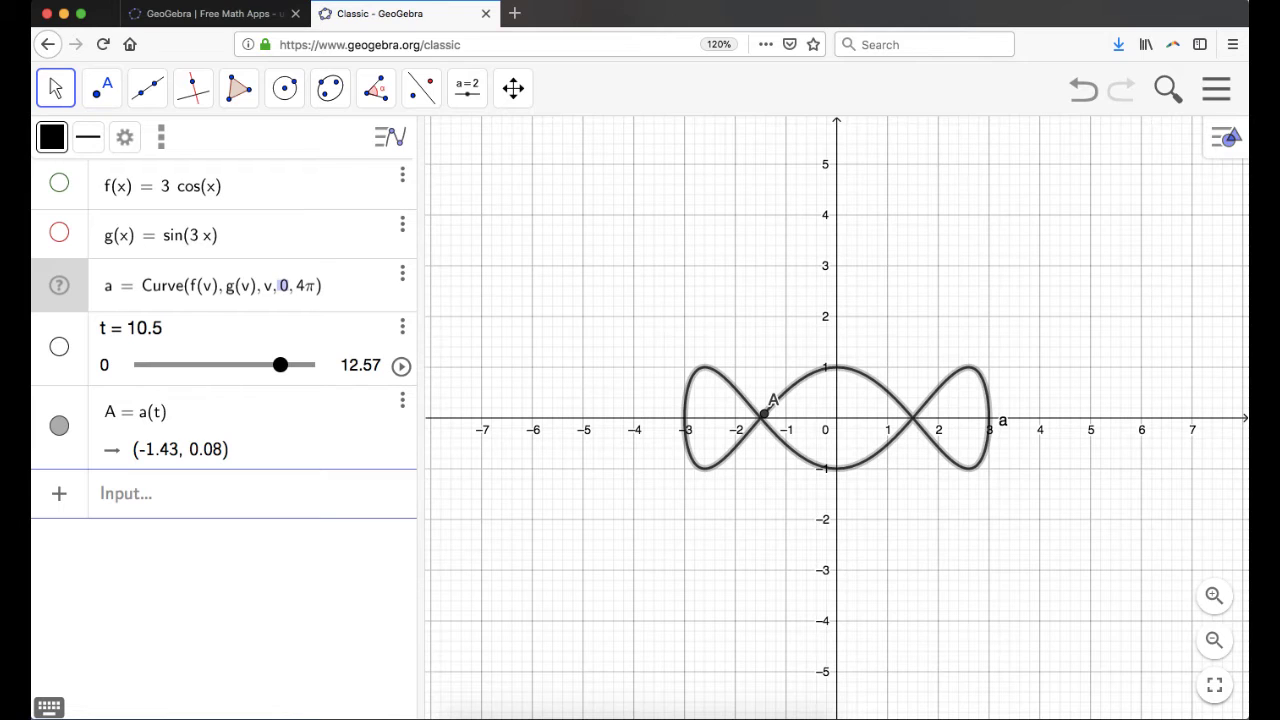
{"action": "type", "text": "t, "}
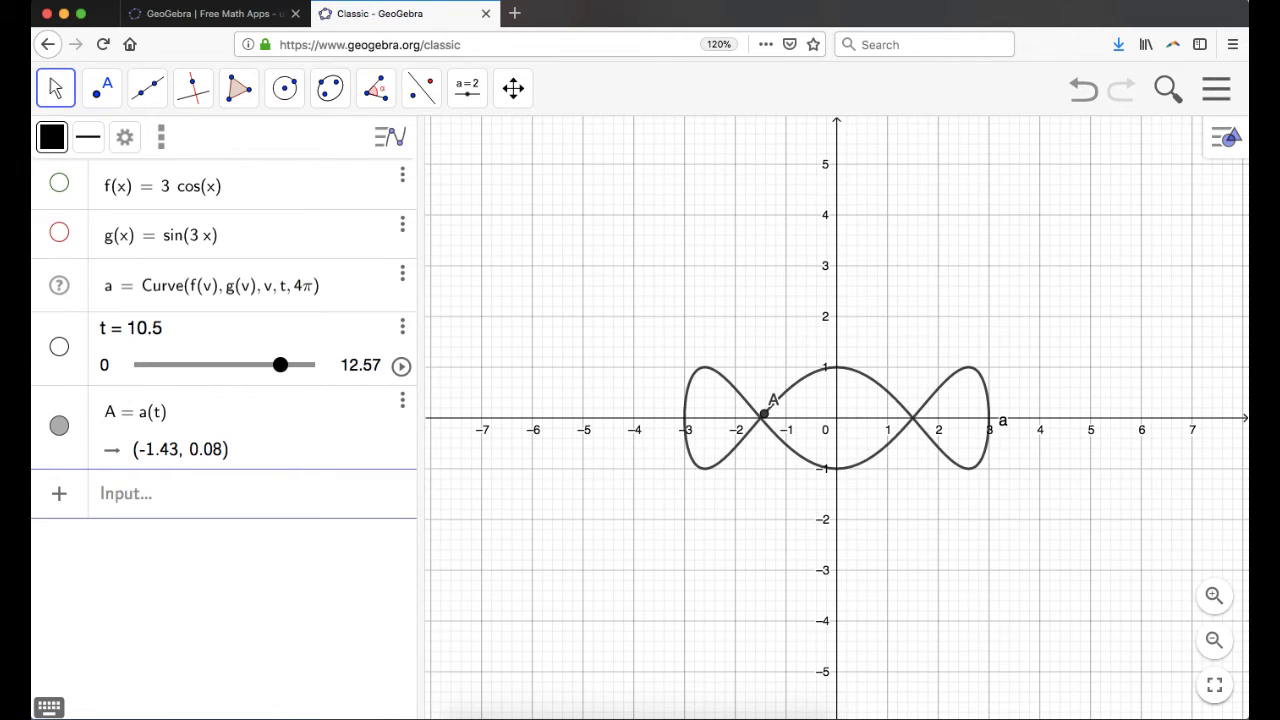
{"action": "type", "text": "t + 1"}
{"action": "key", "text": "Return"}
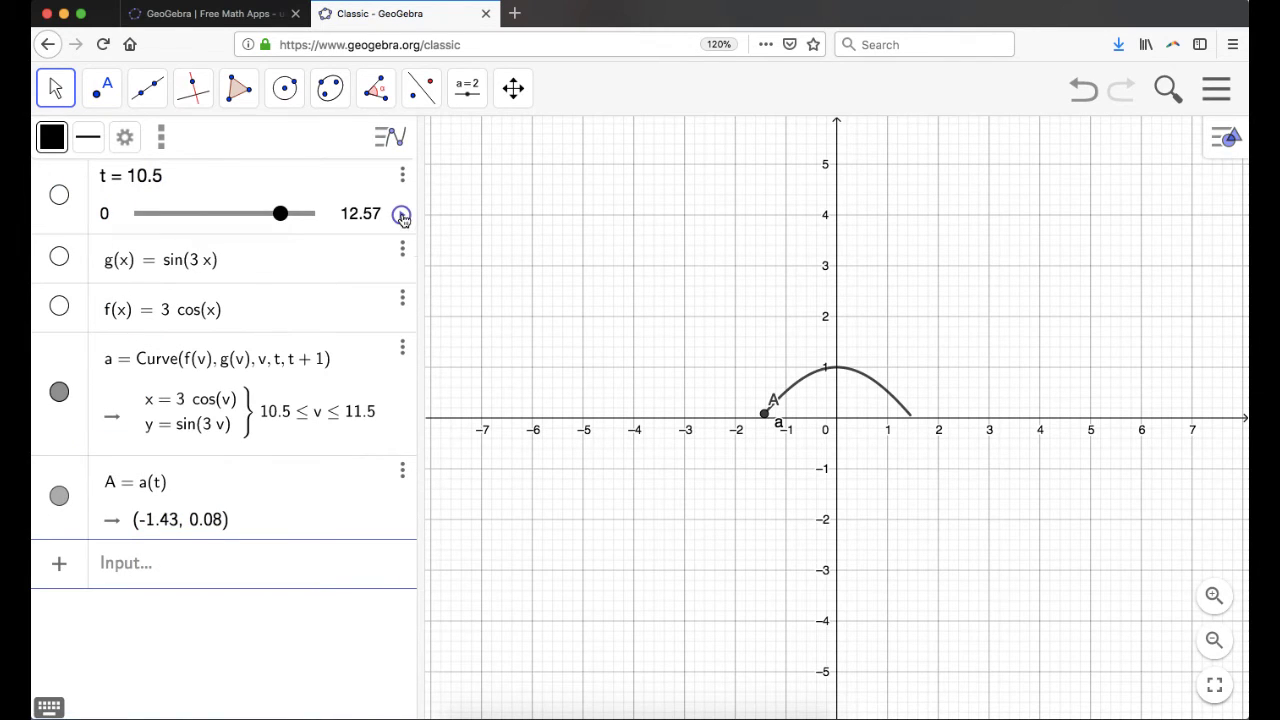
{"action": "left_click", "coordinate": [401, 216]}
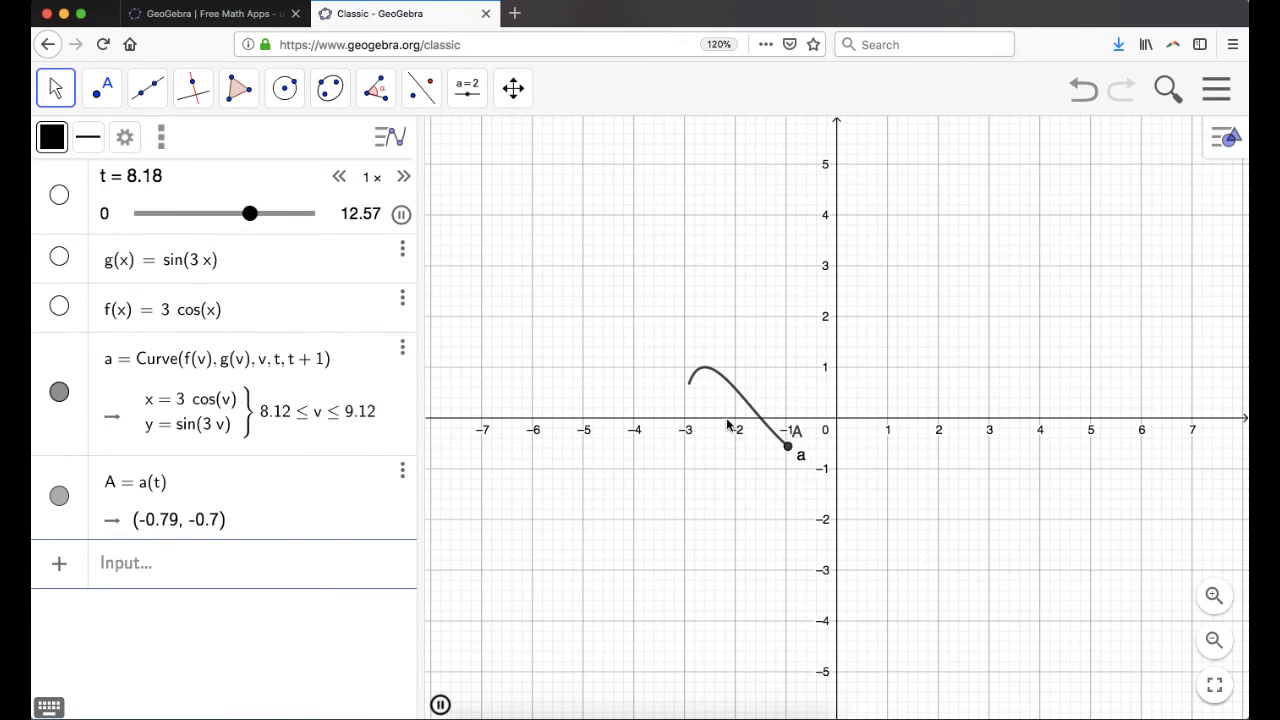
{"action": "left_click", "coordinate": [401, 216]}
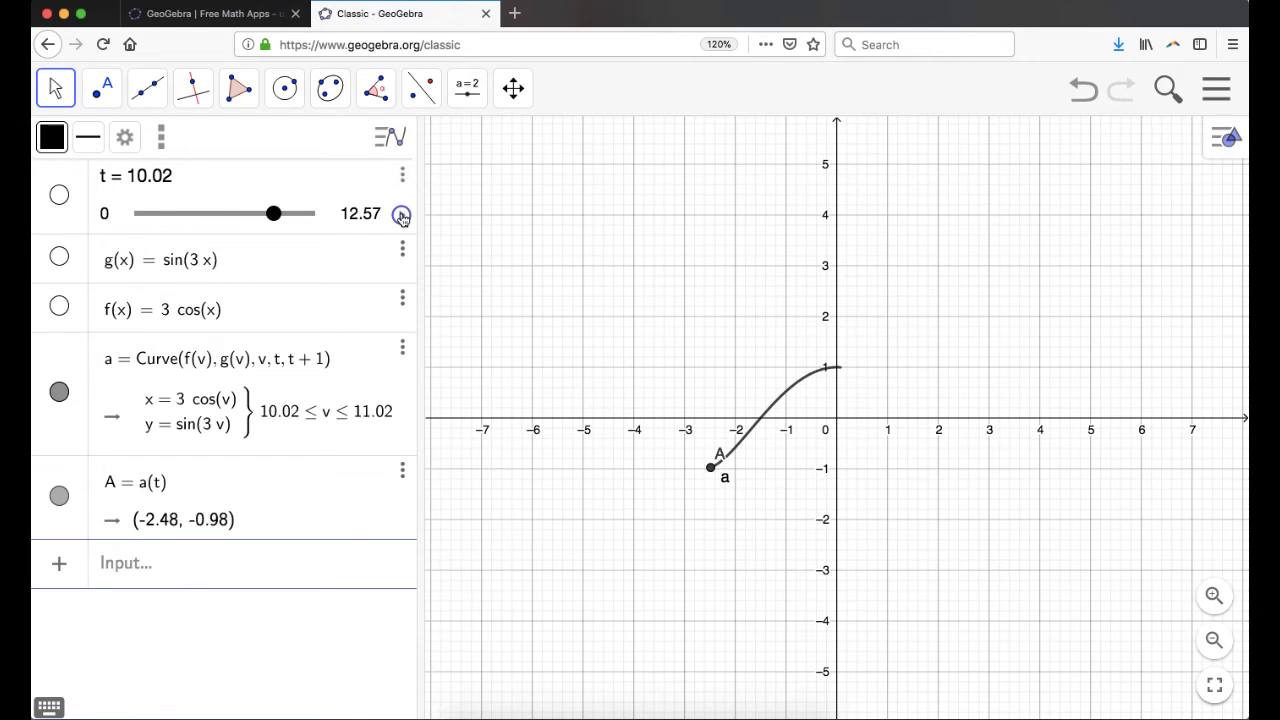
- Change the parameter range of curve a to run from t − 1 to t and play the slider animation to check it
{"action": "left_click", "coordinate": [305, 368]}
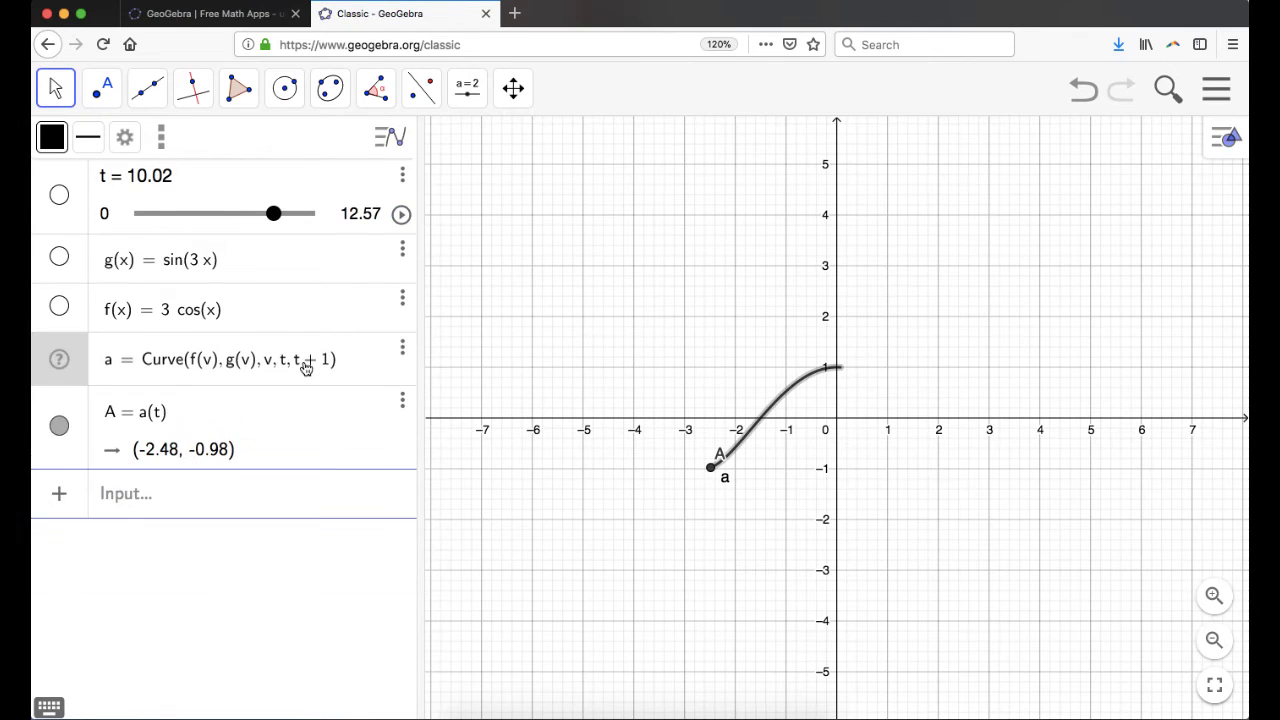
{"action": "left_click", "coordinate": [281, 367]}
{"action": "type", "text": "-1"}
{"action": "key", "text": "Return"}
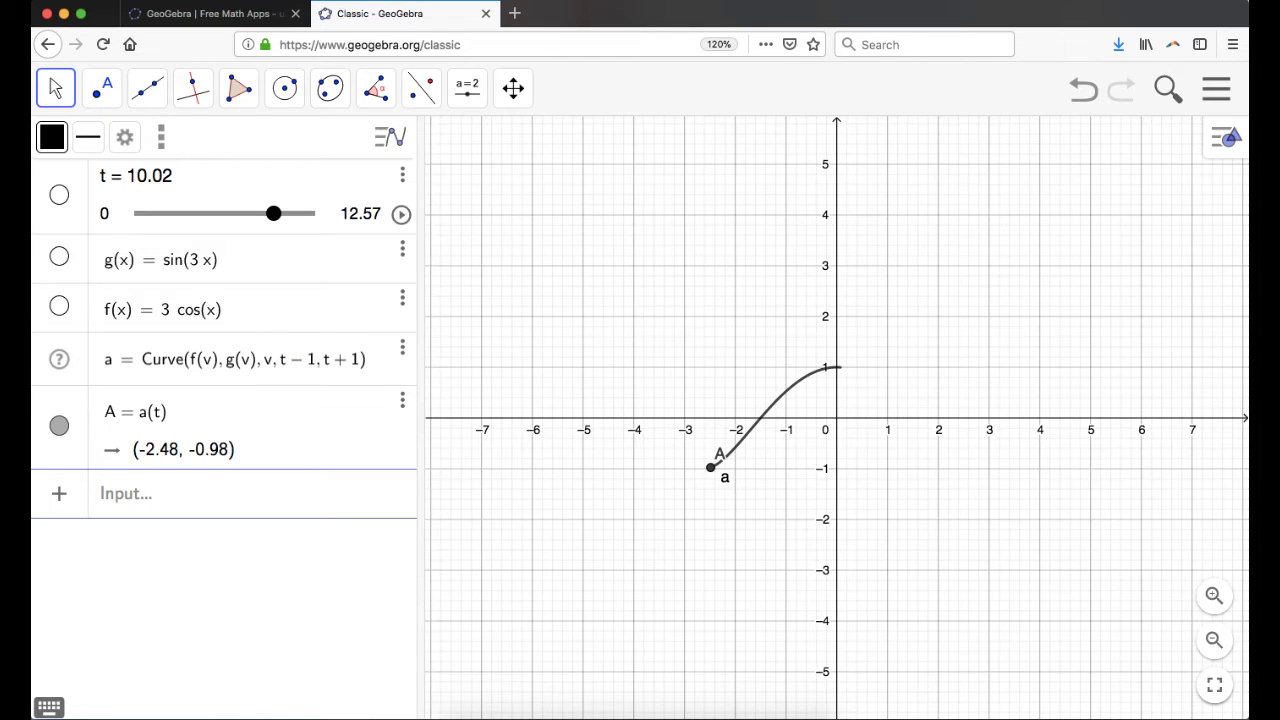
{"action": "left_click_drag", "start_coordinate": [327, 359], "coordinate": [363, 359]}
{"action": "key", "text": "BackSpace"}
{"action": "key", "text": "Return"}
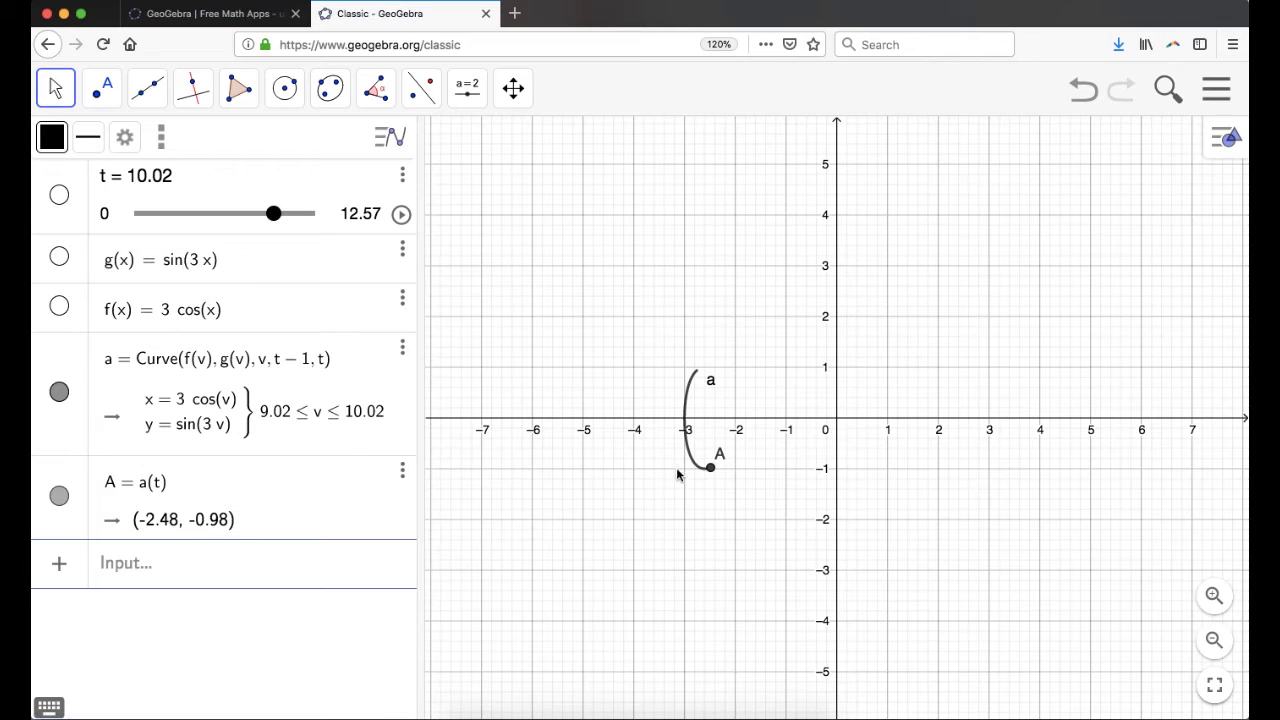
{"action": "left_click", "coordinate": [403, 216]}
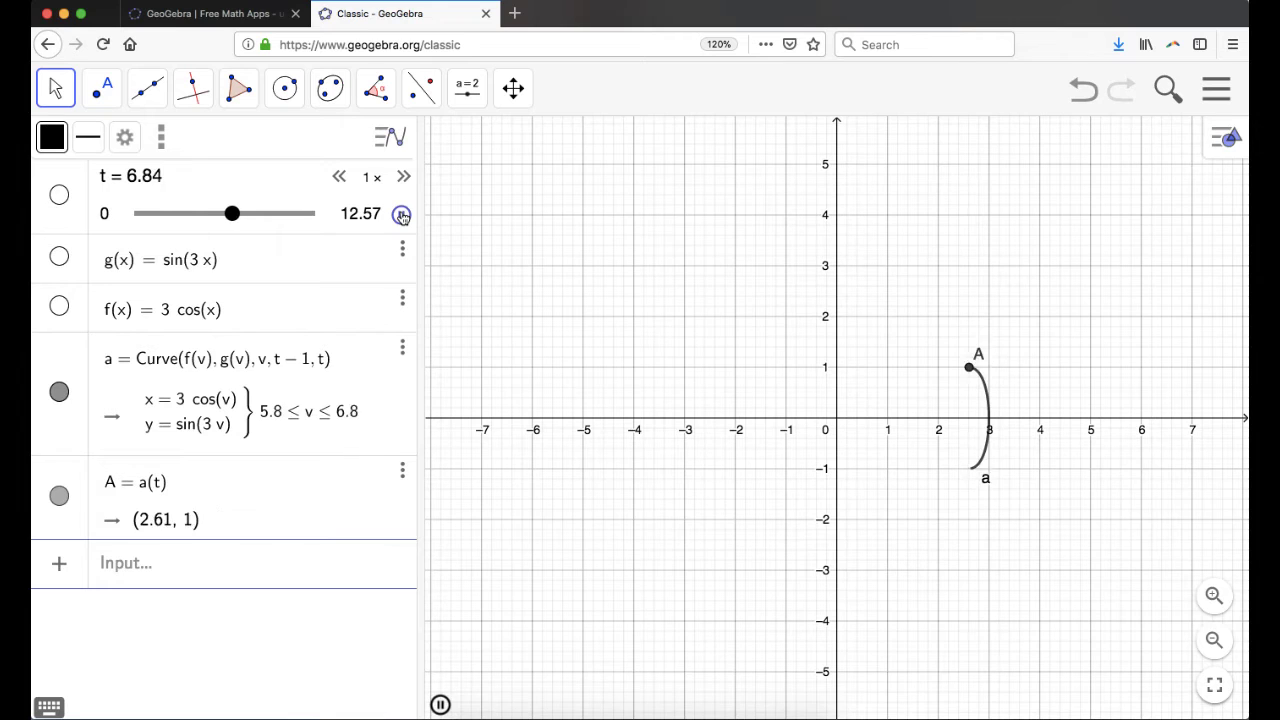
{"action": "left_click", "coordinate": [401, 215]}
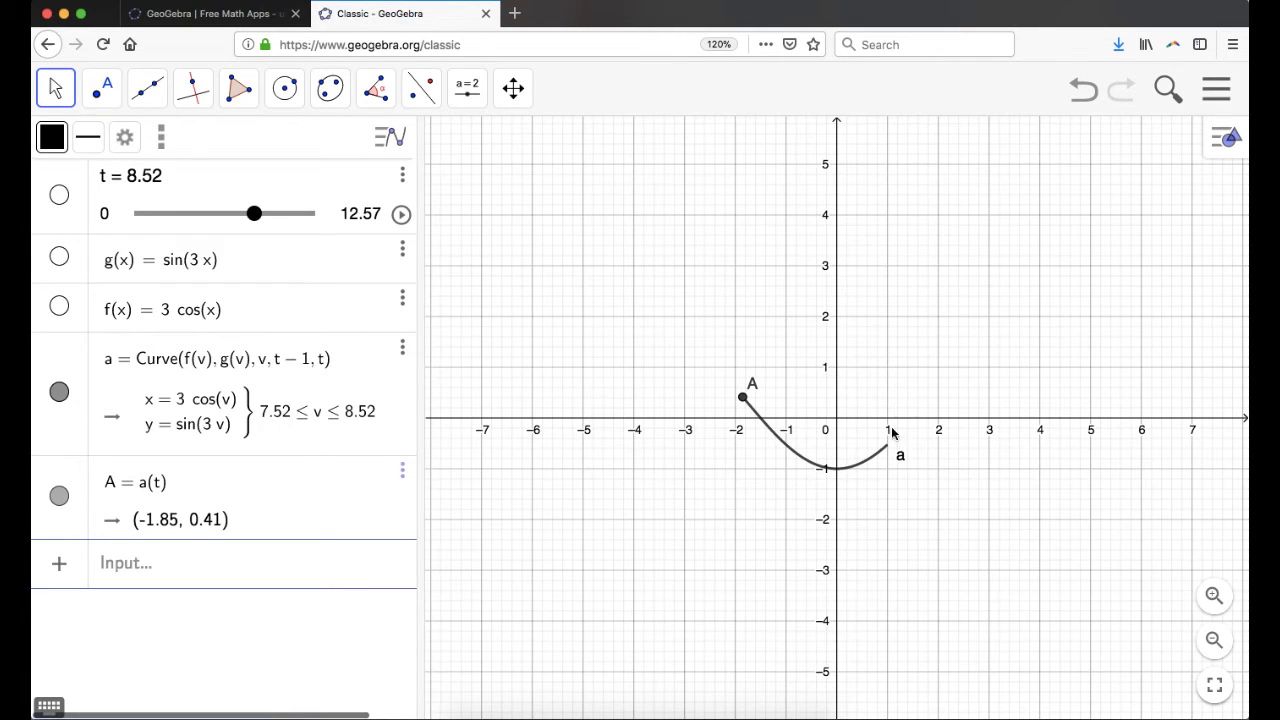
- Add a second parametric curve with Curve(-2sin(3v), 3sin(2v), v, t, t + .5)
{"action": "left_click", "coordinate": [181, 564]}
{"action": "type", "text": "curve"}
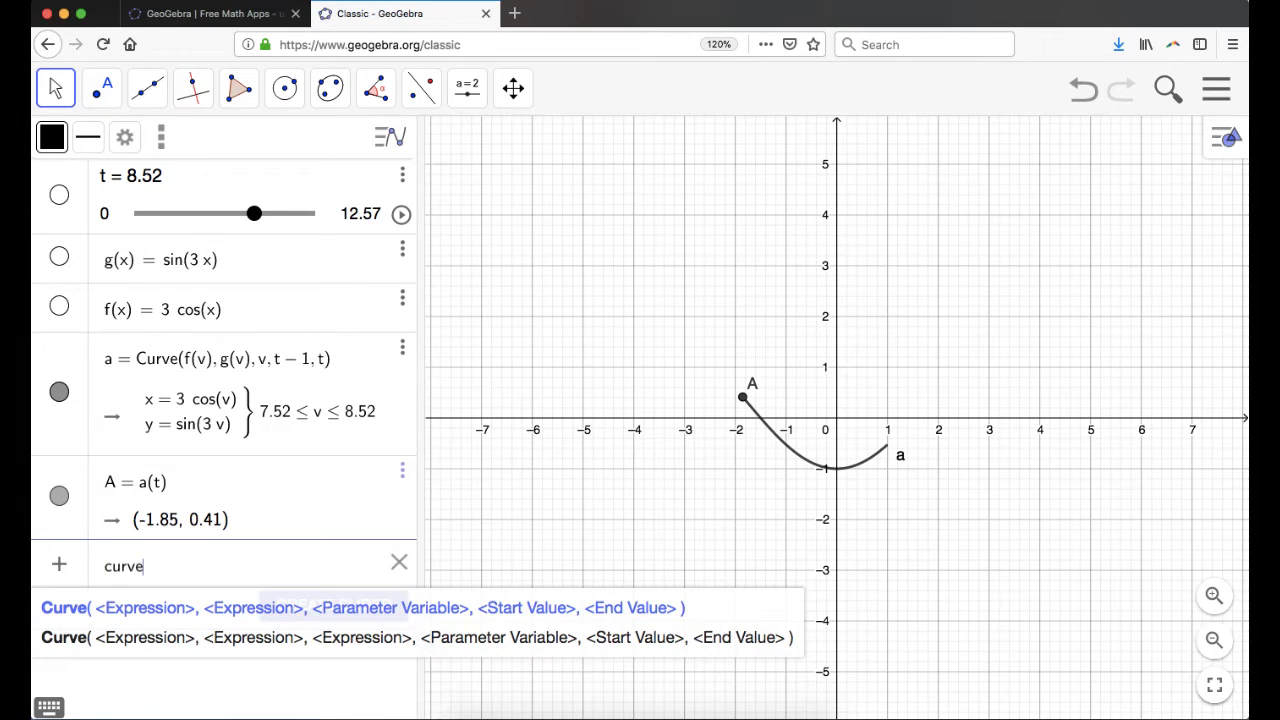
{"action": "type", "text": "("}
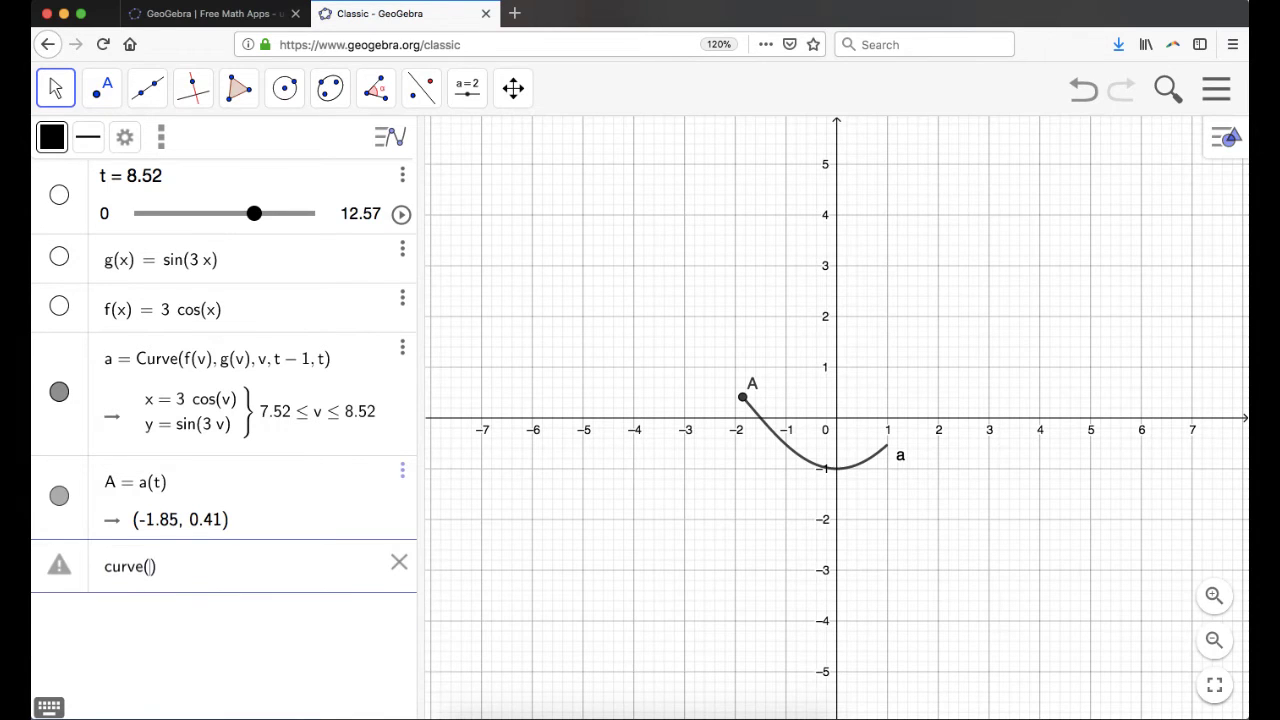
{"action": "type", "text": "-2sin(3v"}
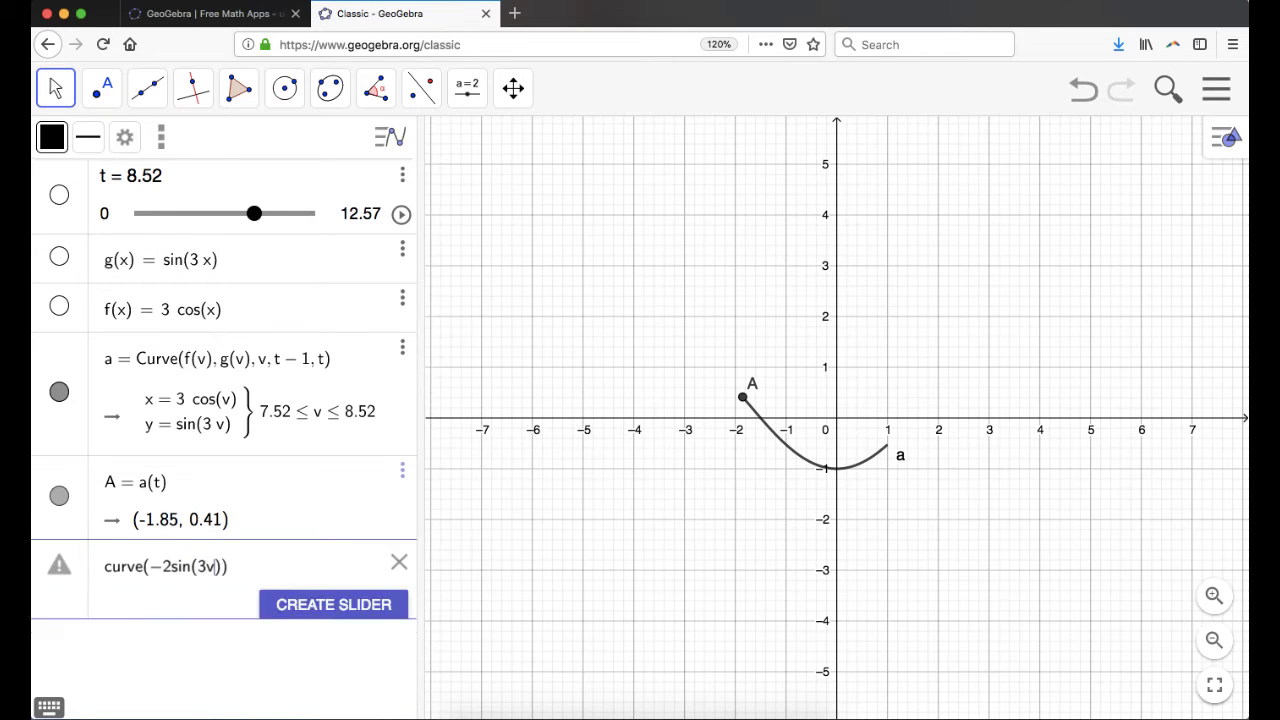
{"action": "type", "text": ","}
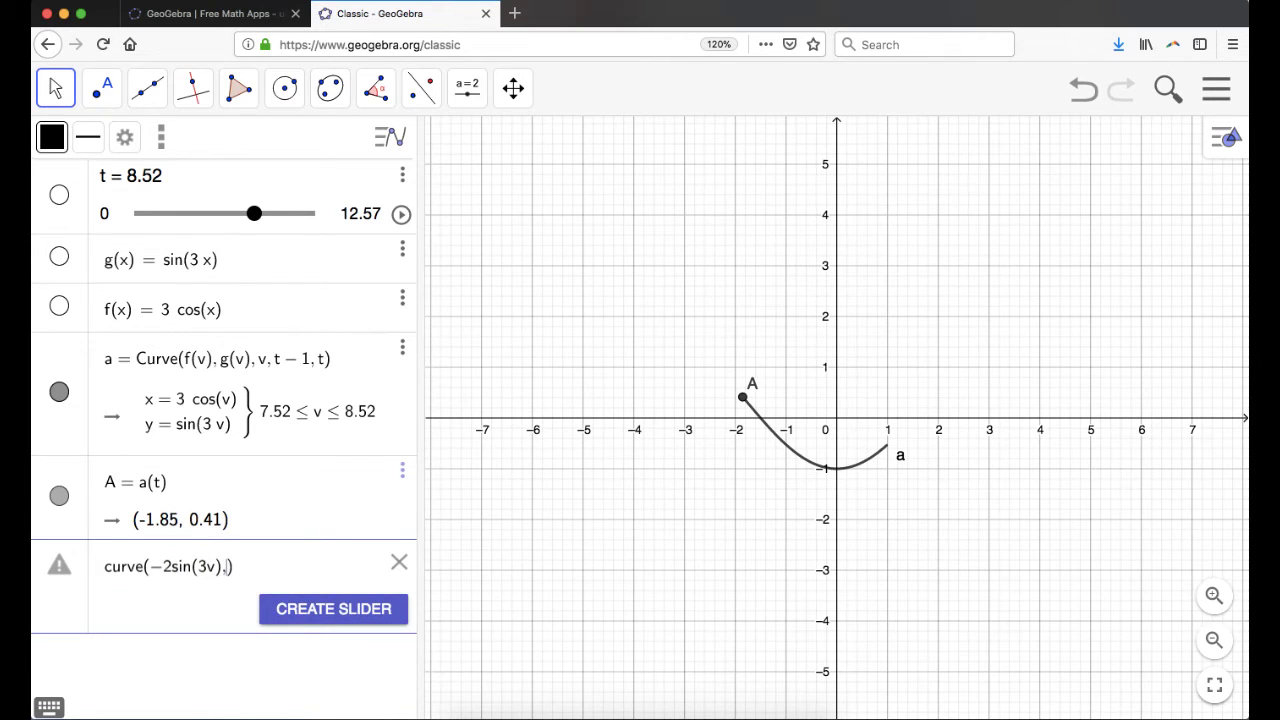
{"action": "type", "text": "3sin(2v"}
{"action": "type", "text": ",v,t,t+.5"}
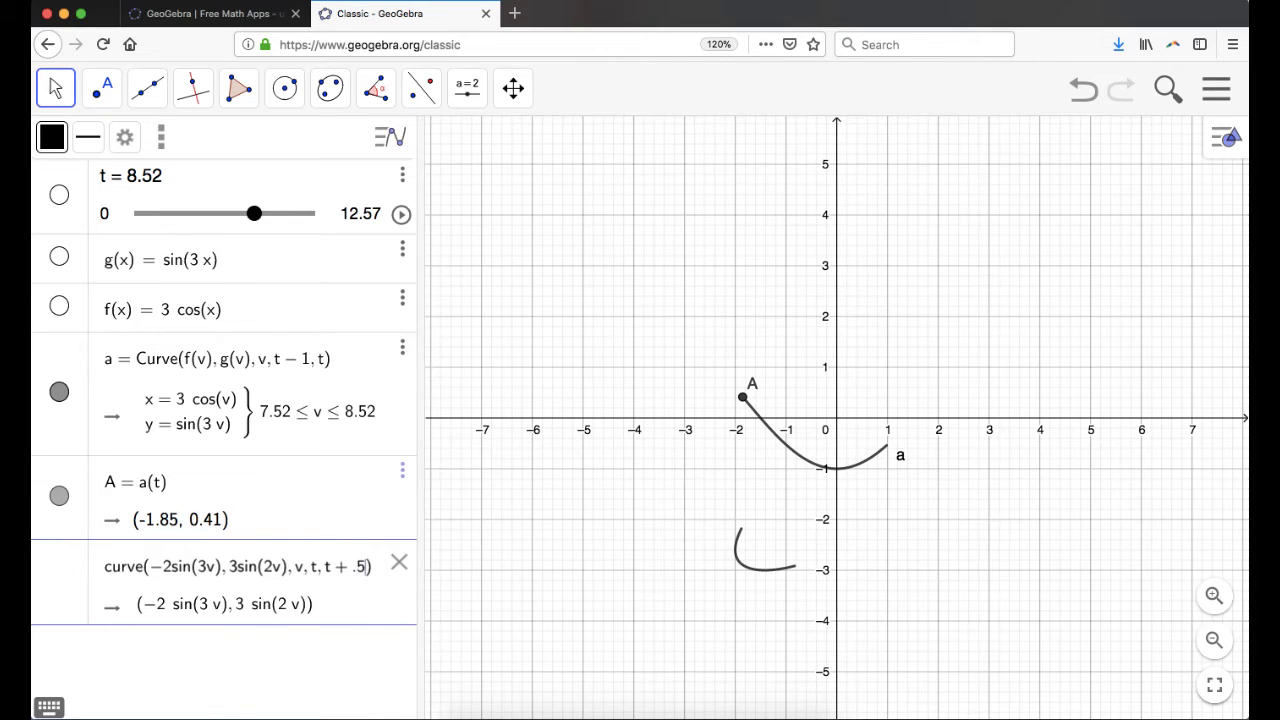
{"action": "key", "text": "Return"}
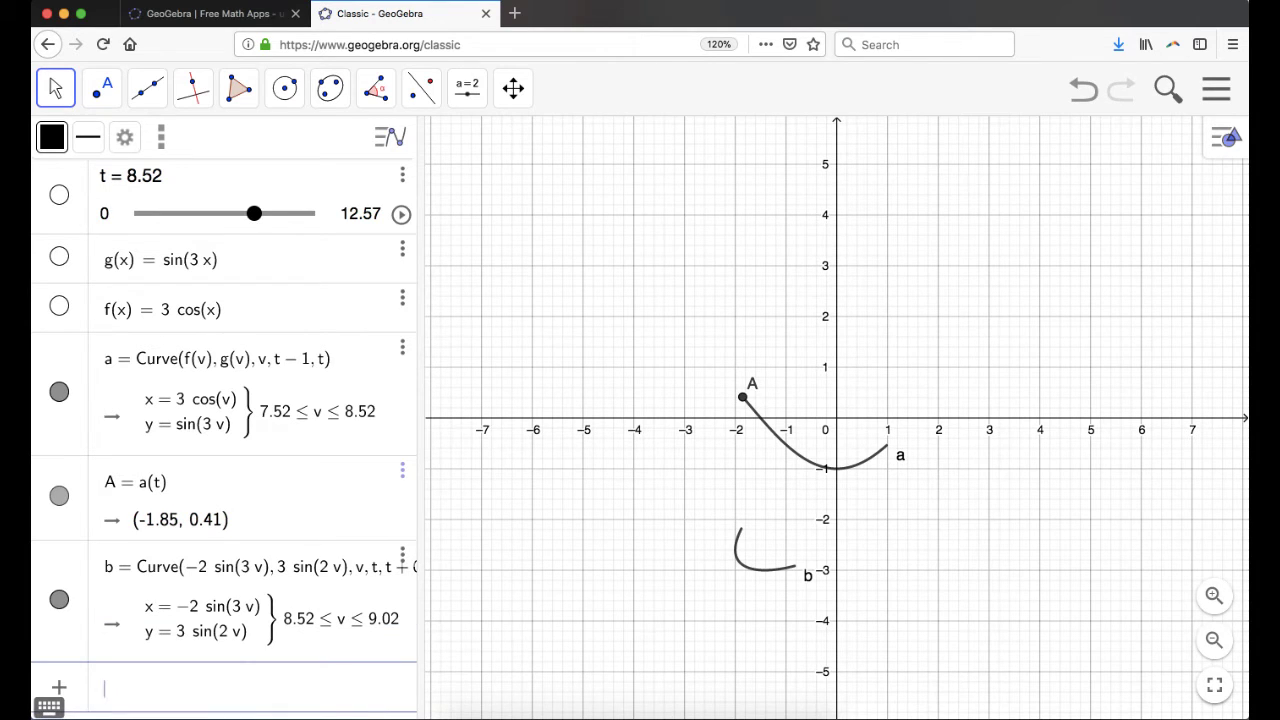
- Animate slider t to watch both curve segments move, stop it, and review the full definition of curve b
{"action": "left_click", "coordinate": [400, 216]}
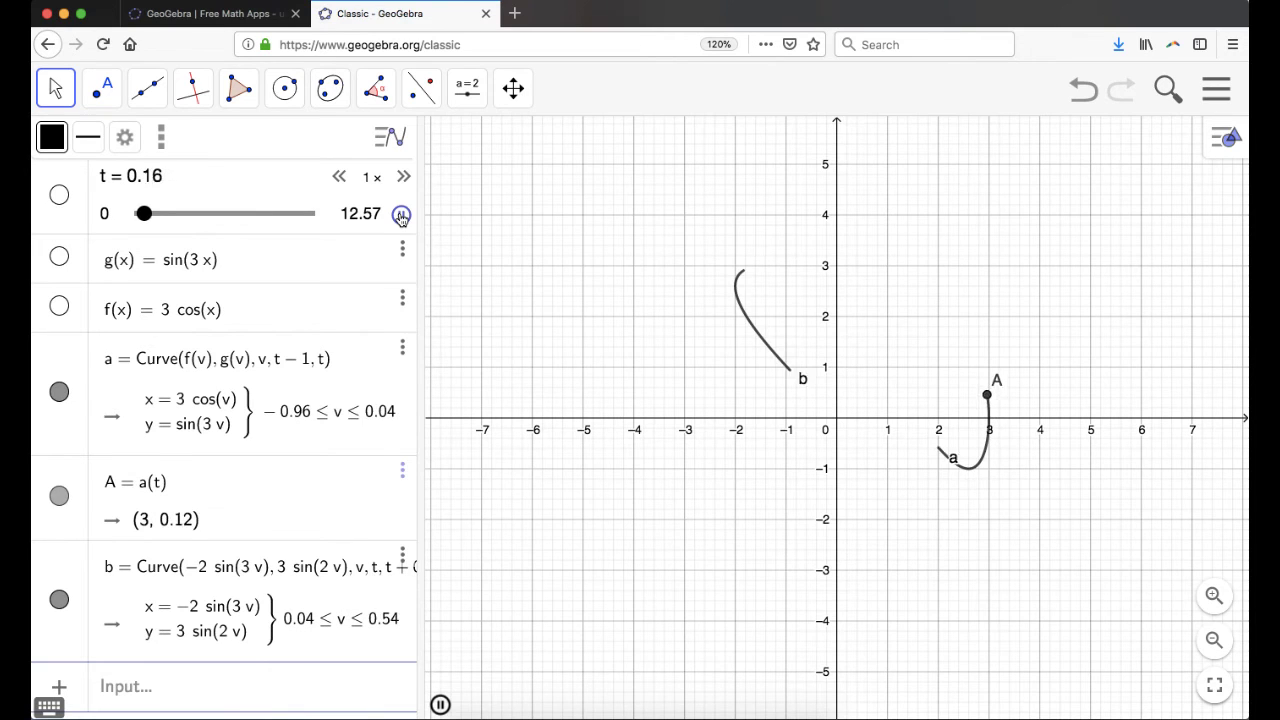
{"action": "left_click", "coordinate": [400, 216]}
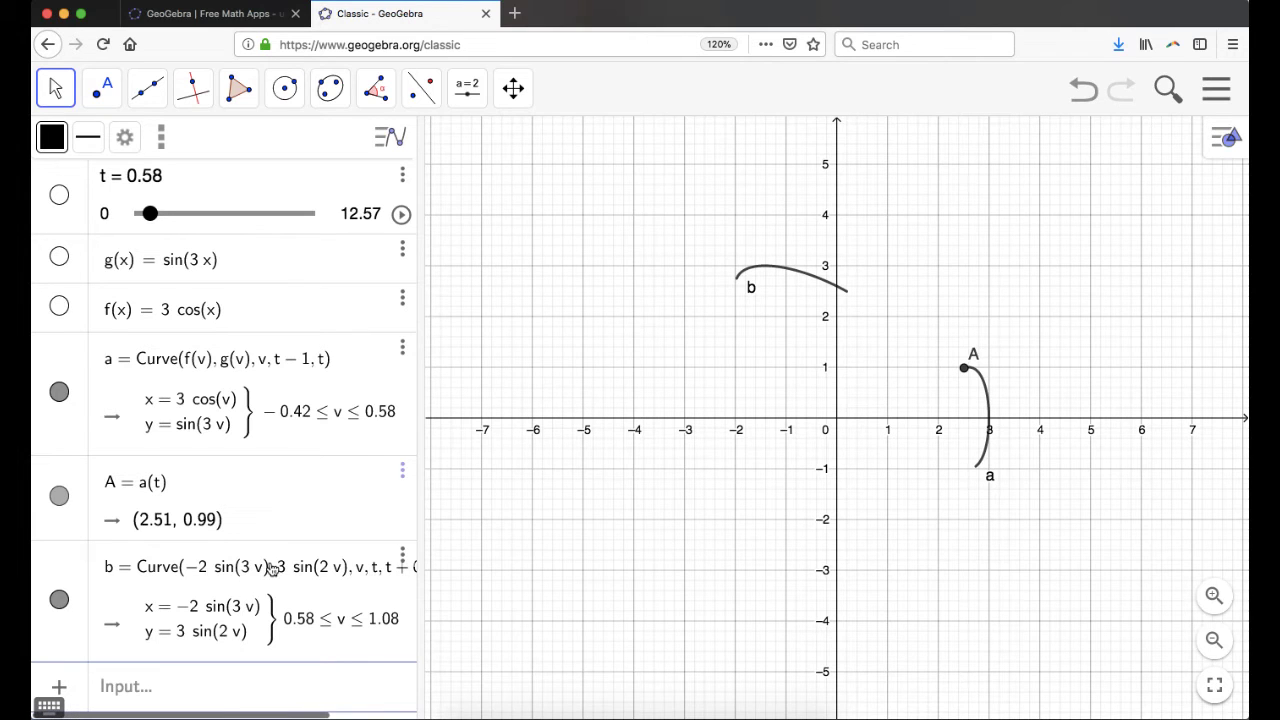
{"action": "scroll", "coordinate": [272, 568], "scroll_direction": "right", "scroll_amount": 3}
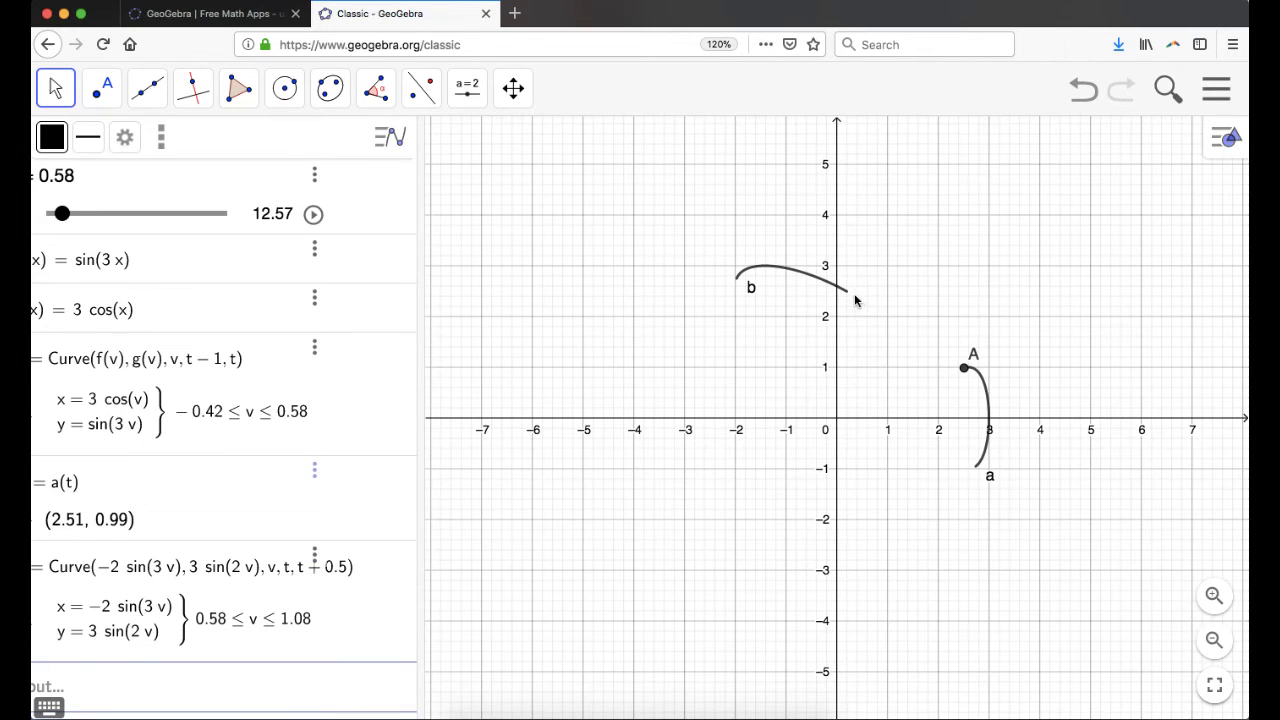
{"action": "scroll", "coordinate": [179, 601], "scroll_direction": "left", "scroll_amount": 3}
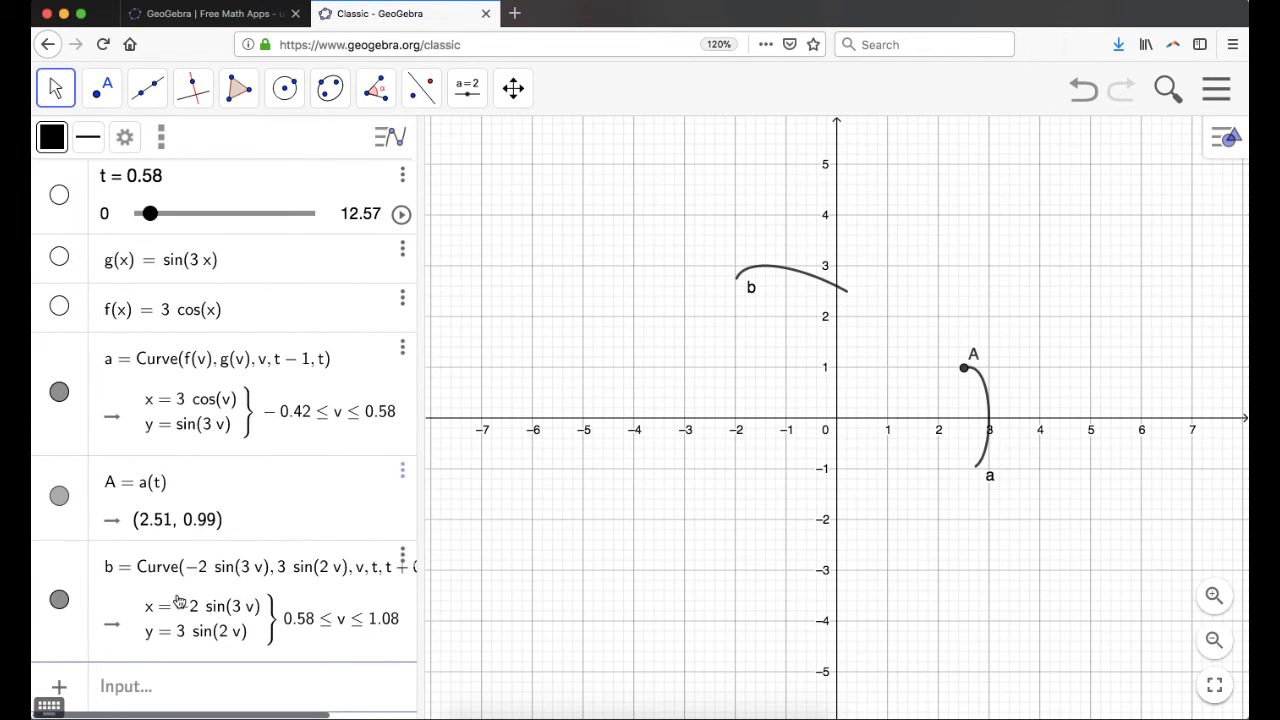
- Add the point b(t + 0.5) at the leading end of curve b
{"action": "left_click", "coordinate": [138, 682]}
{"action": "type", "text": "b"}
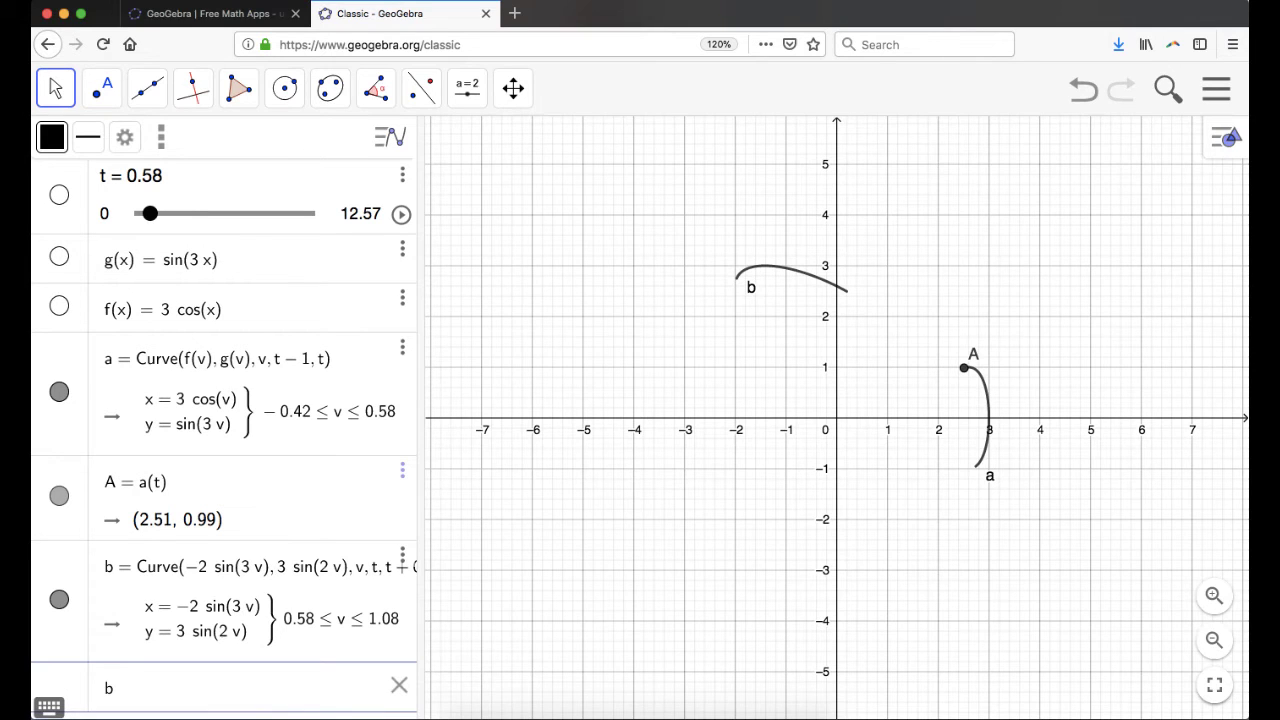
{"action": "type", "text": "("}
{"action": "type", "text": "t + "}
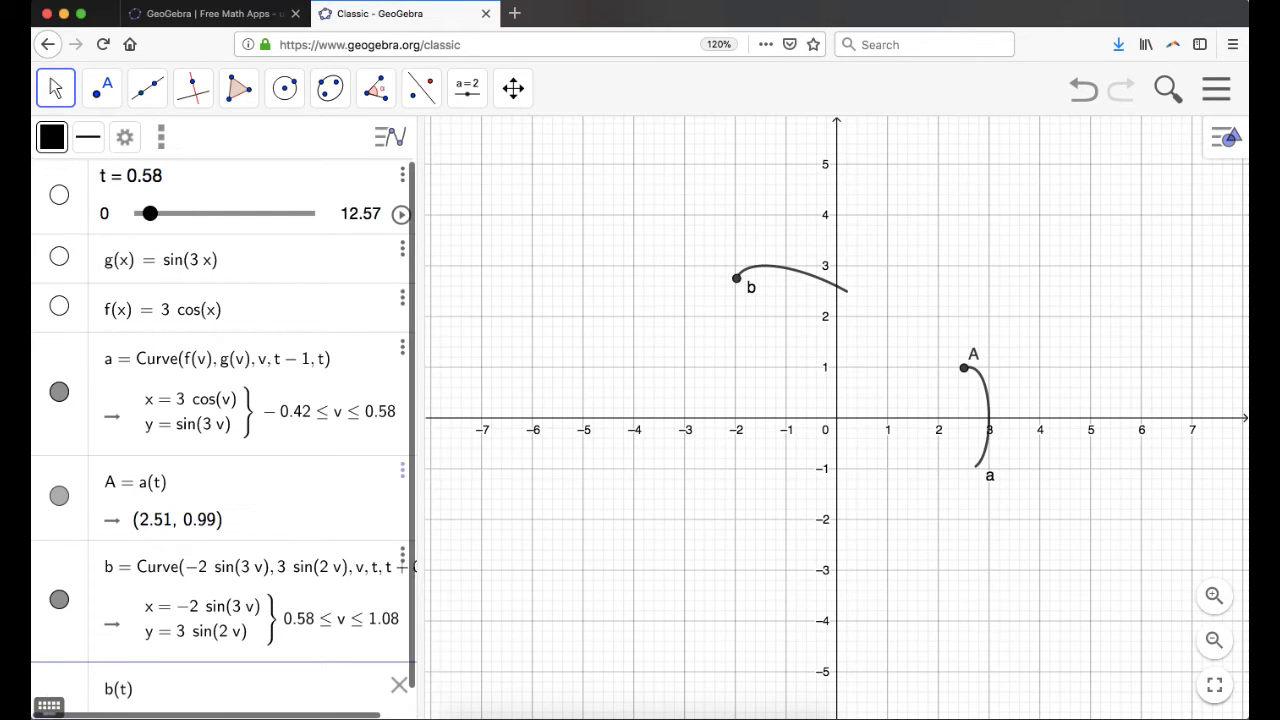
{"action": "type", "text": ".5"}
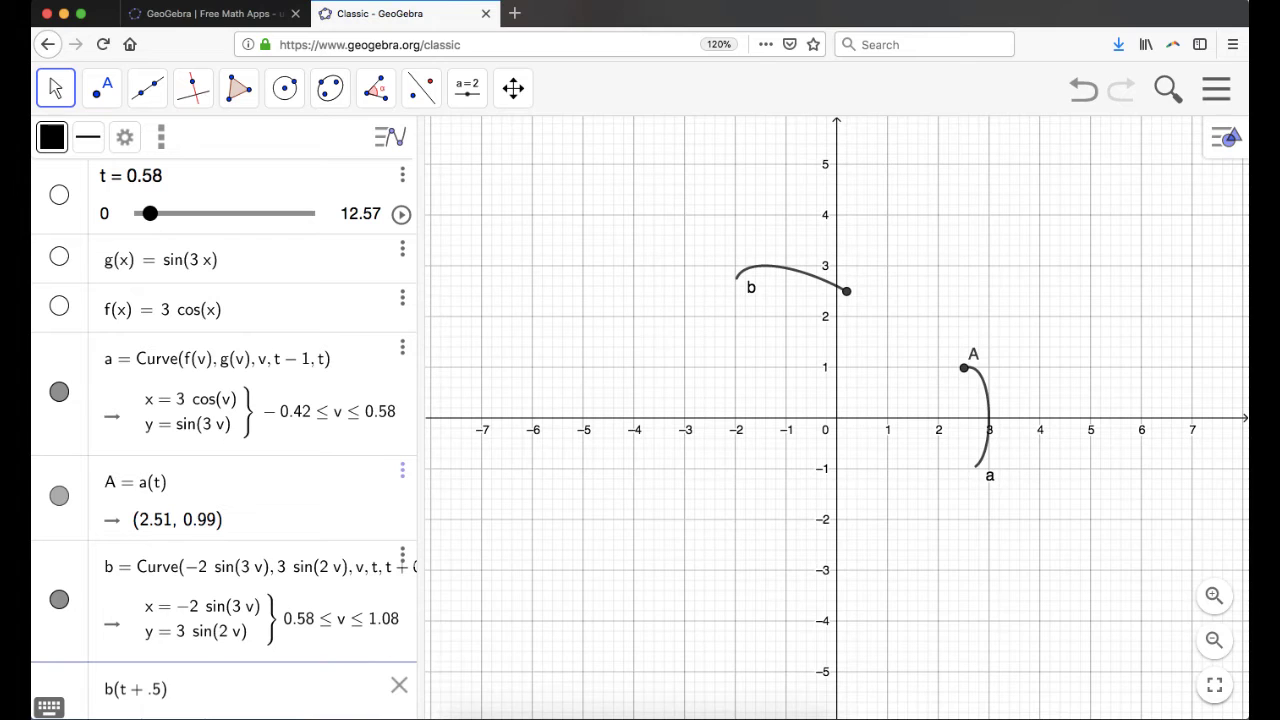
{"action": "key", "text": "BackSpace"}
{"action": "key", "text": "BackSpace"}
{"action": "key", "text": "BackSpace"}
{"action": "key", "text": "BackSpace"}
{"action": "key", "text": "BackSpace"}
{"action": "type", "text": "+"}
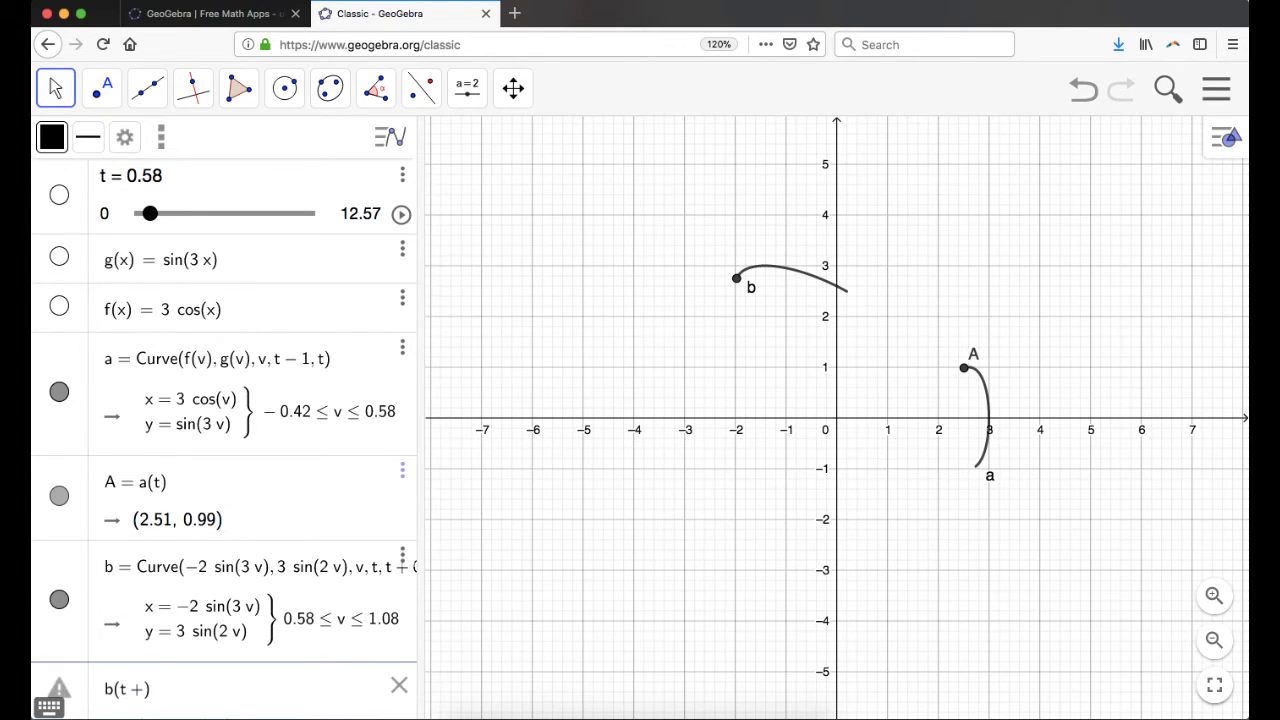
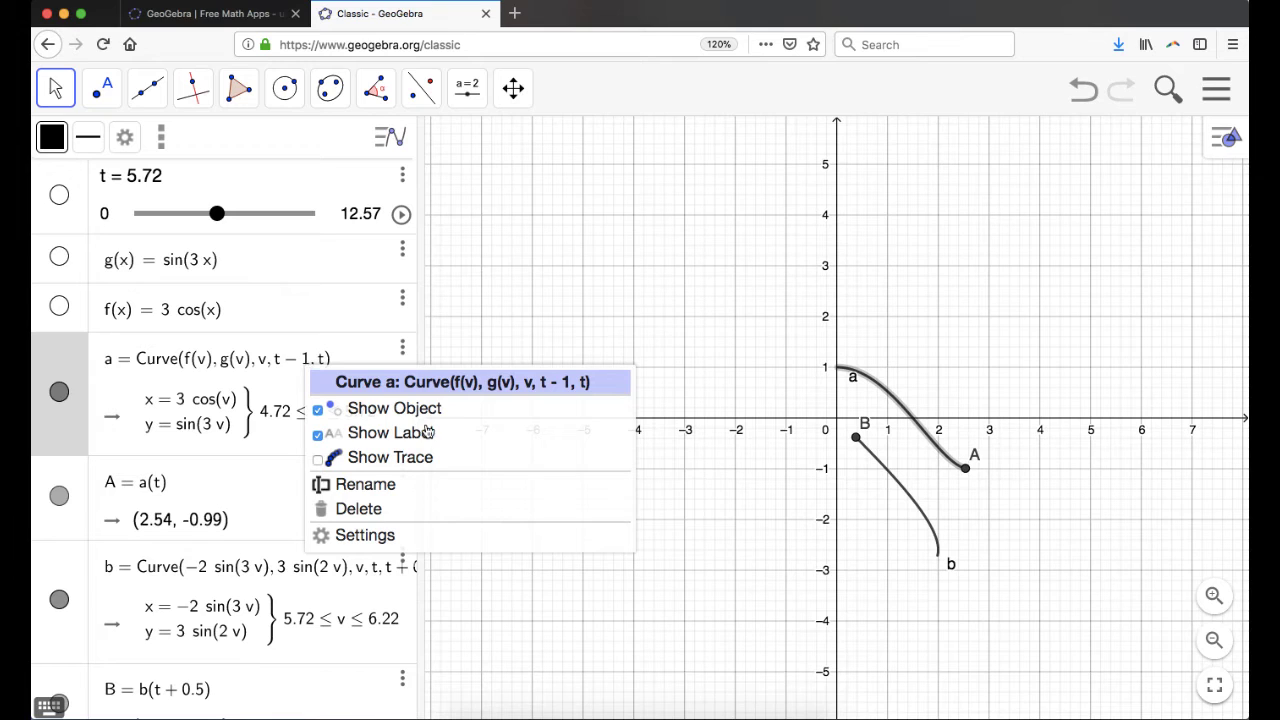
- Hide the labels of curves a and b in the graph
{"action": "left_click", "coordinate": [427, 437]}
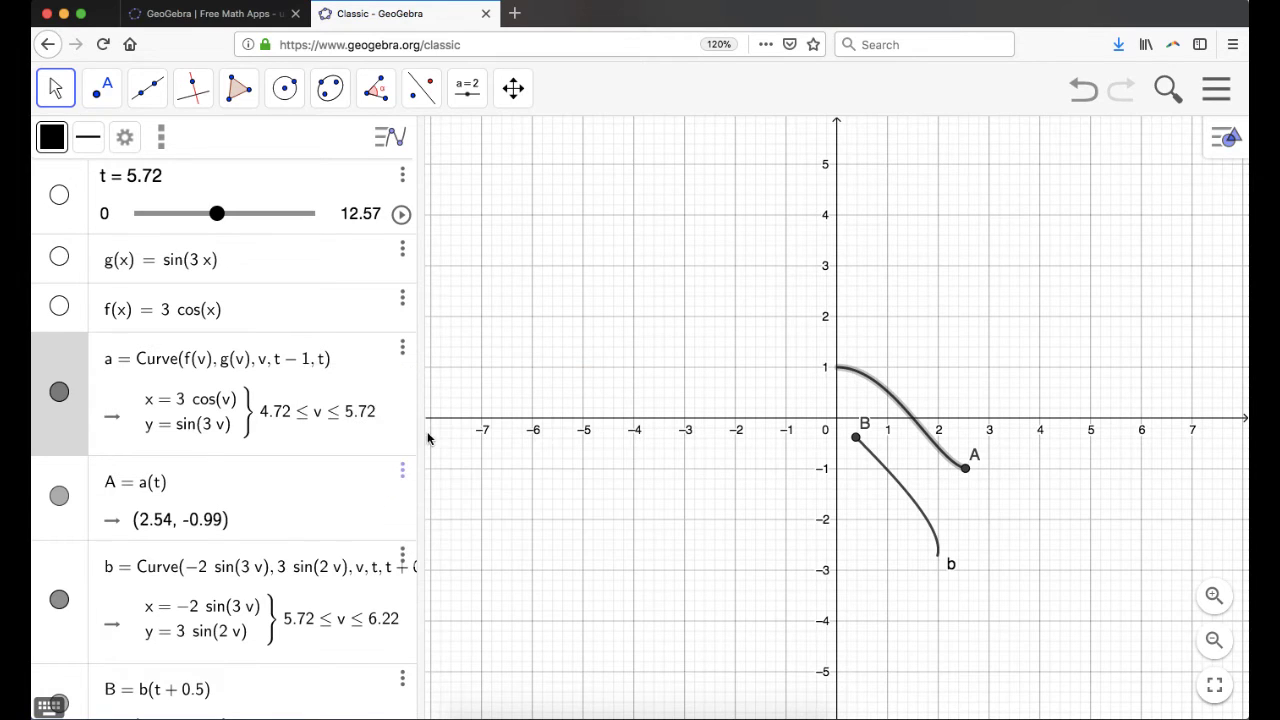
{"action": "right_click", "coordinate": [277, 368]}
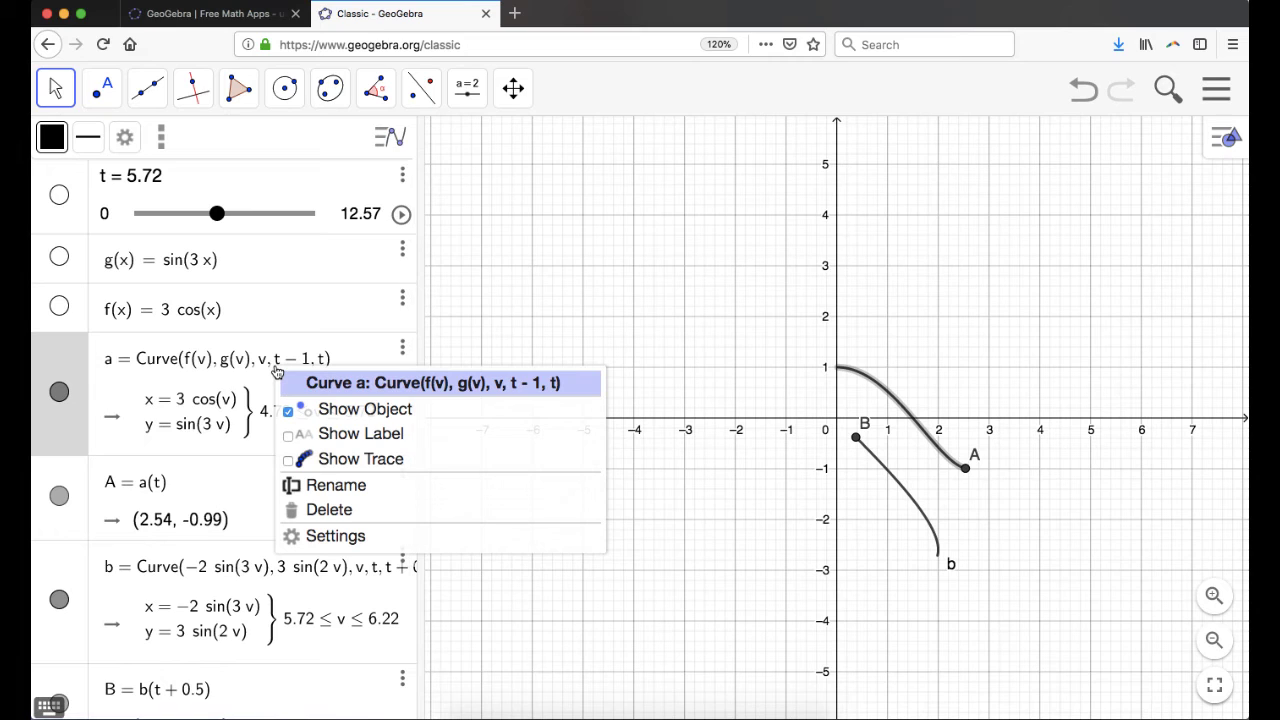
{"action": "left_click", "coordinate": [379, 441]}
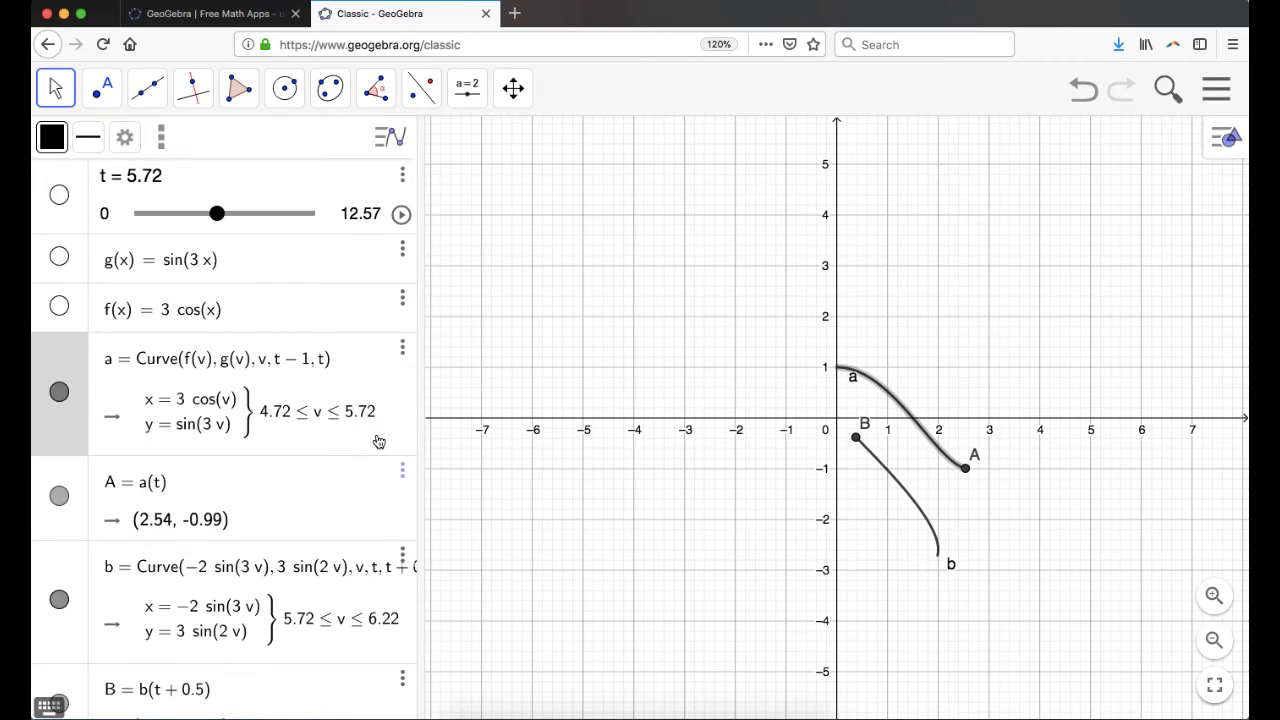
{"action": "right_click", "coordinate": [257, 367]}
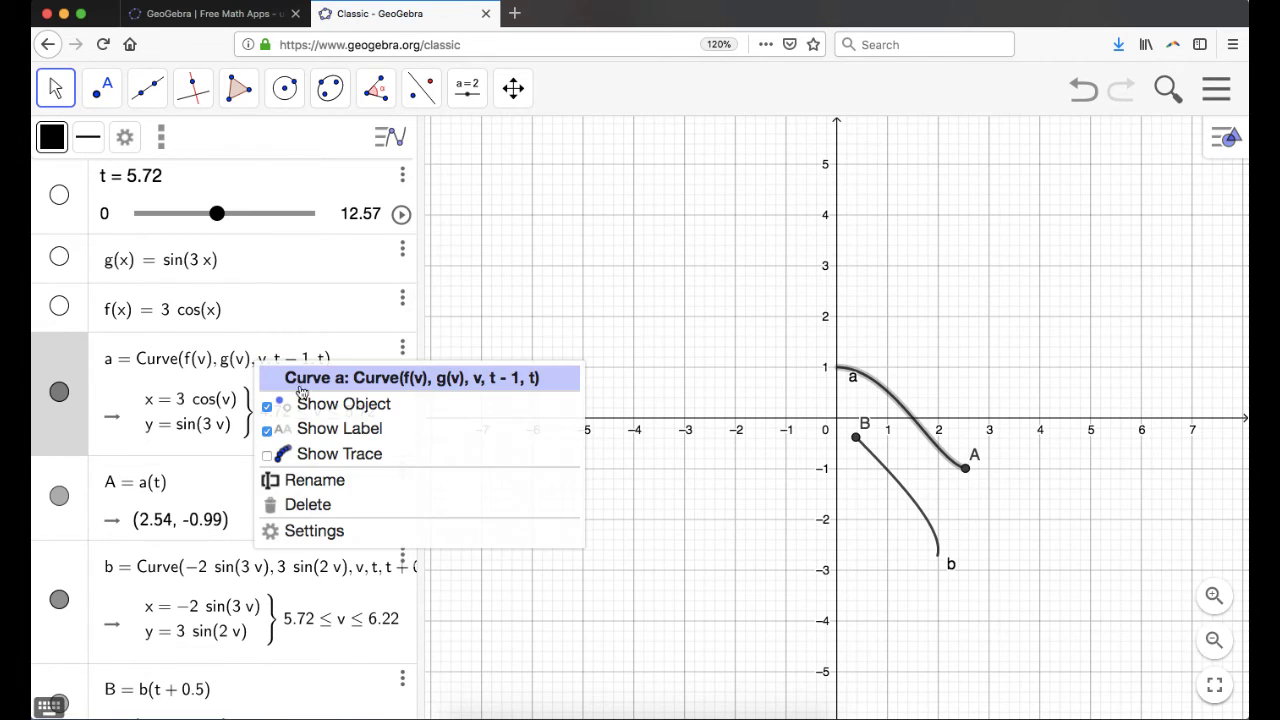
{"action": "left_click", "coordinate": [359, 430]}
{"action": "scroll", "coordinate": [314, 423], "scroll_direction": "down", "scroll_amount": 2}
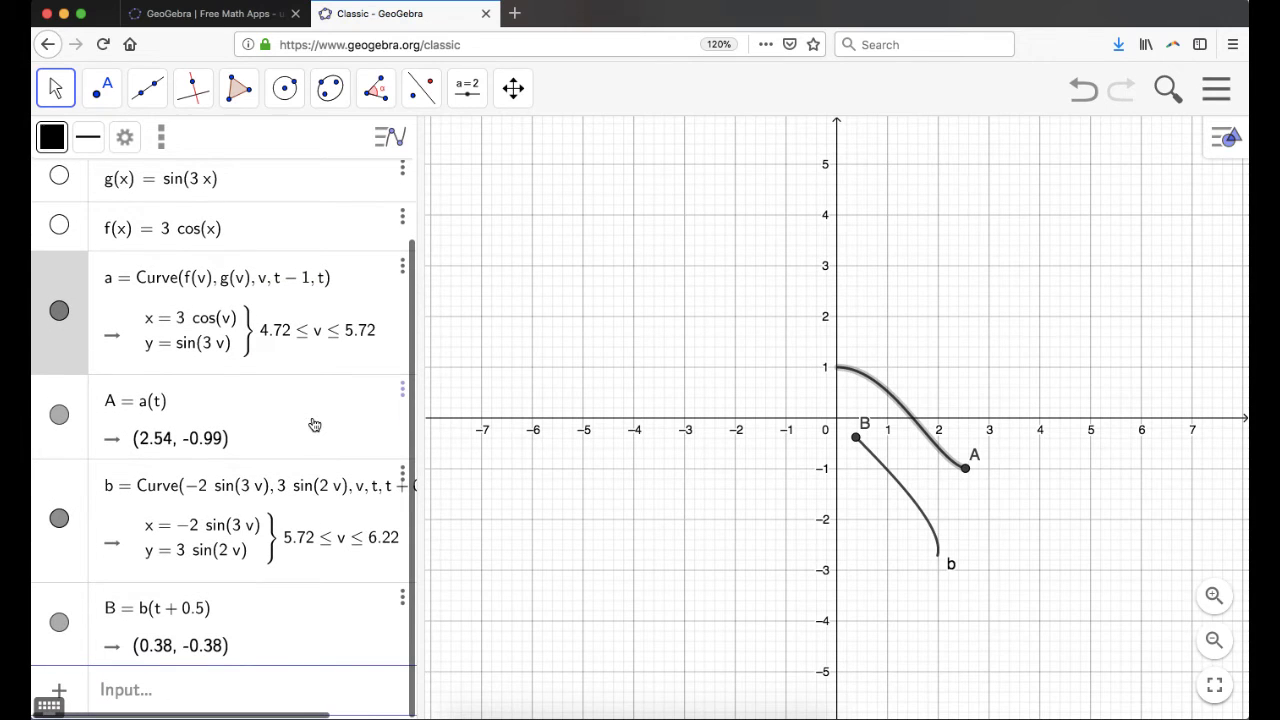
{"action": "right_click", "coordinate": [322, 490]}
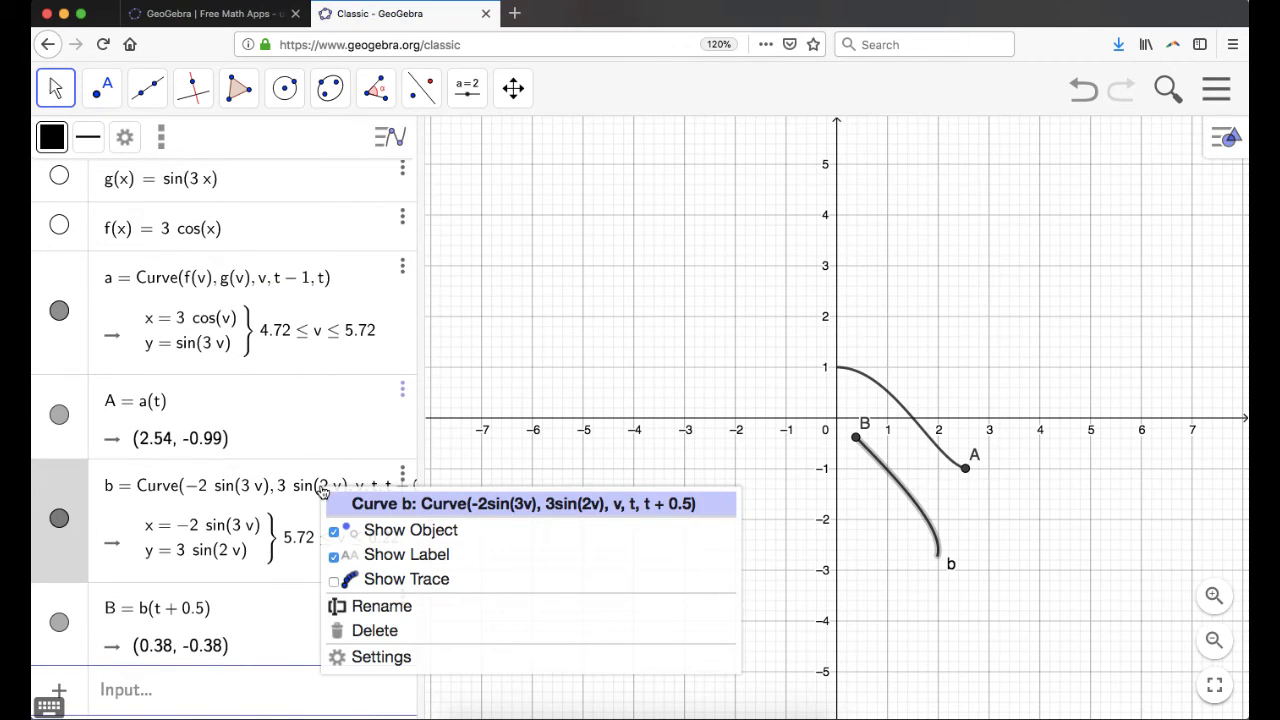
{"action": "left_click", "coordinate": [428, 556]}
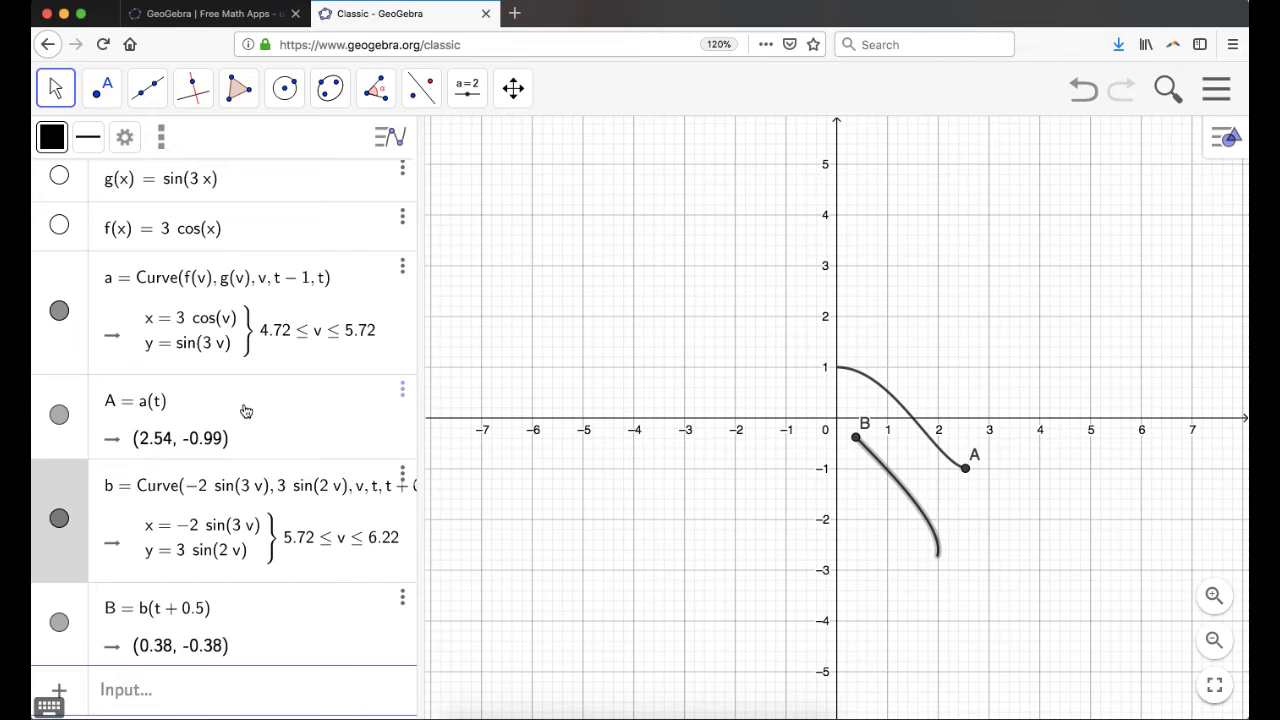
- Color point A red (#FF0000) and hide its label
{"action": "scroll", "coordinate": [246, 411], "scroll_direction": "up", "scroll_amount": 1}
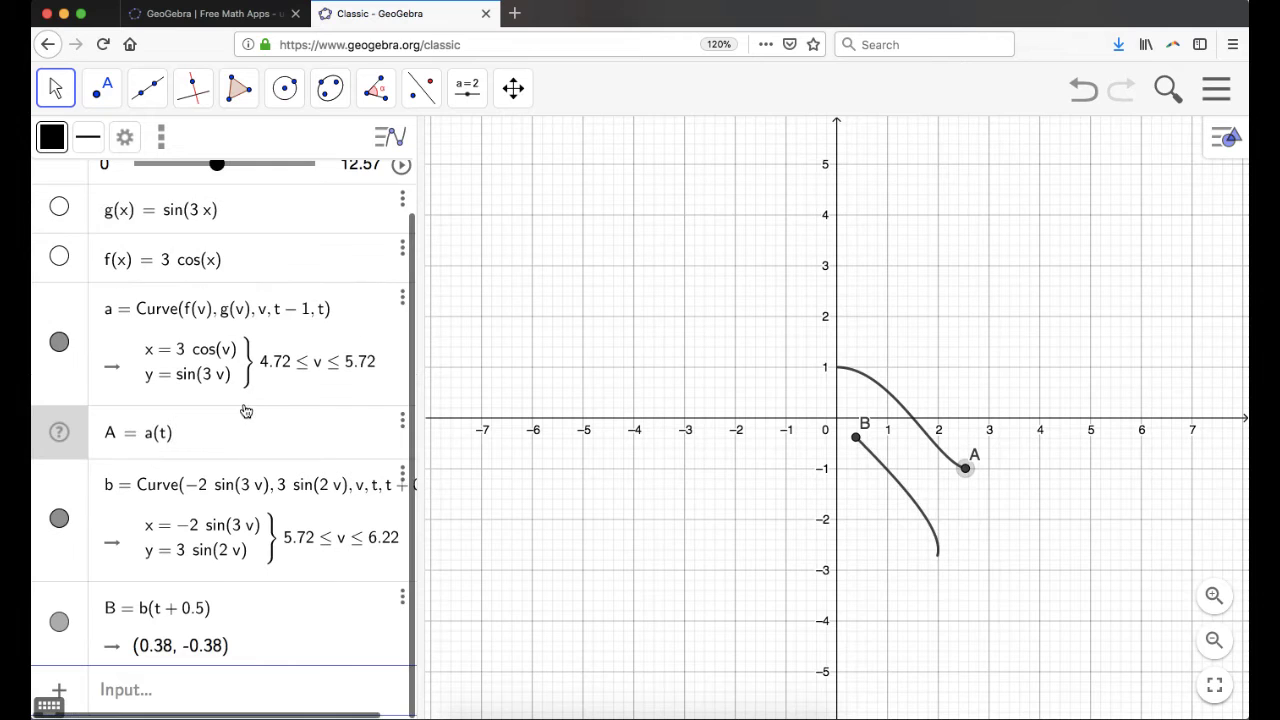
{"action": "left_click", "coordinate": [403, 426]}
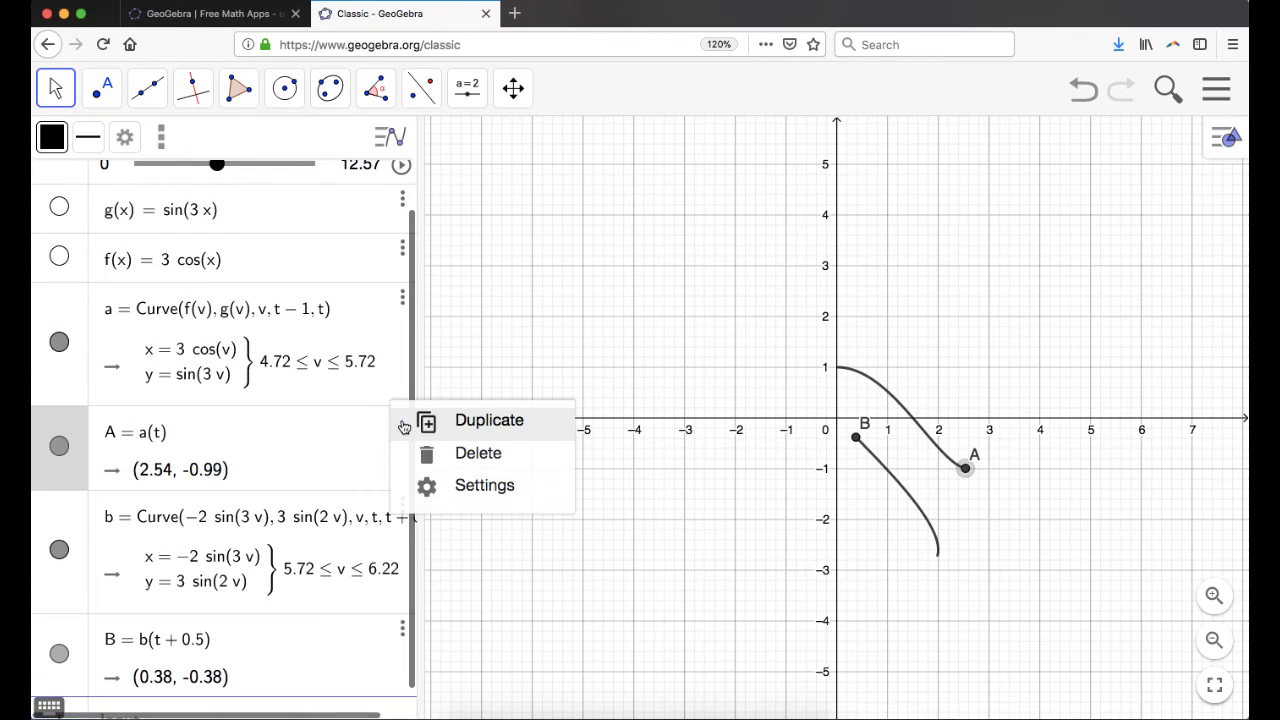
{"action": "left_click", "coordinate": [488, 486]}
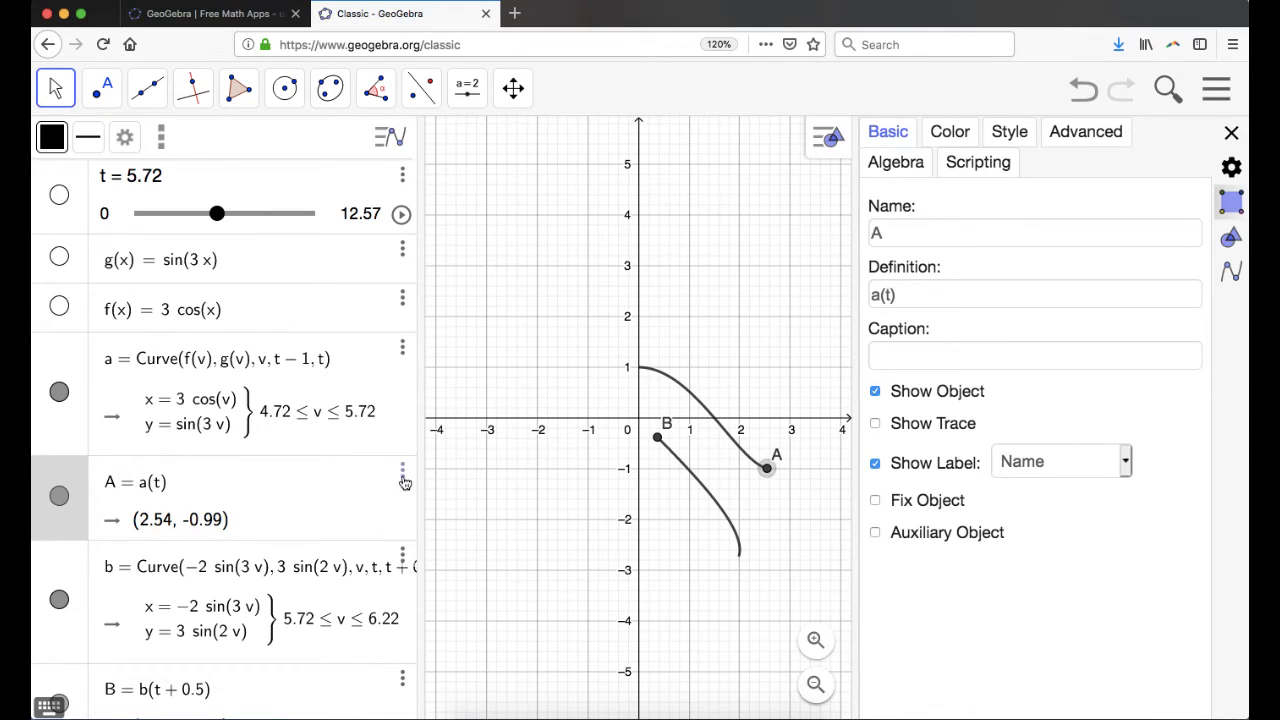
{"action": "left_click", "coordinate": [950, 140]}
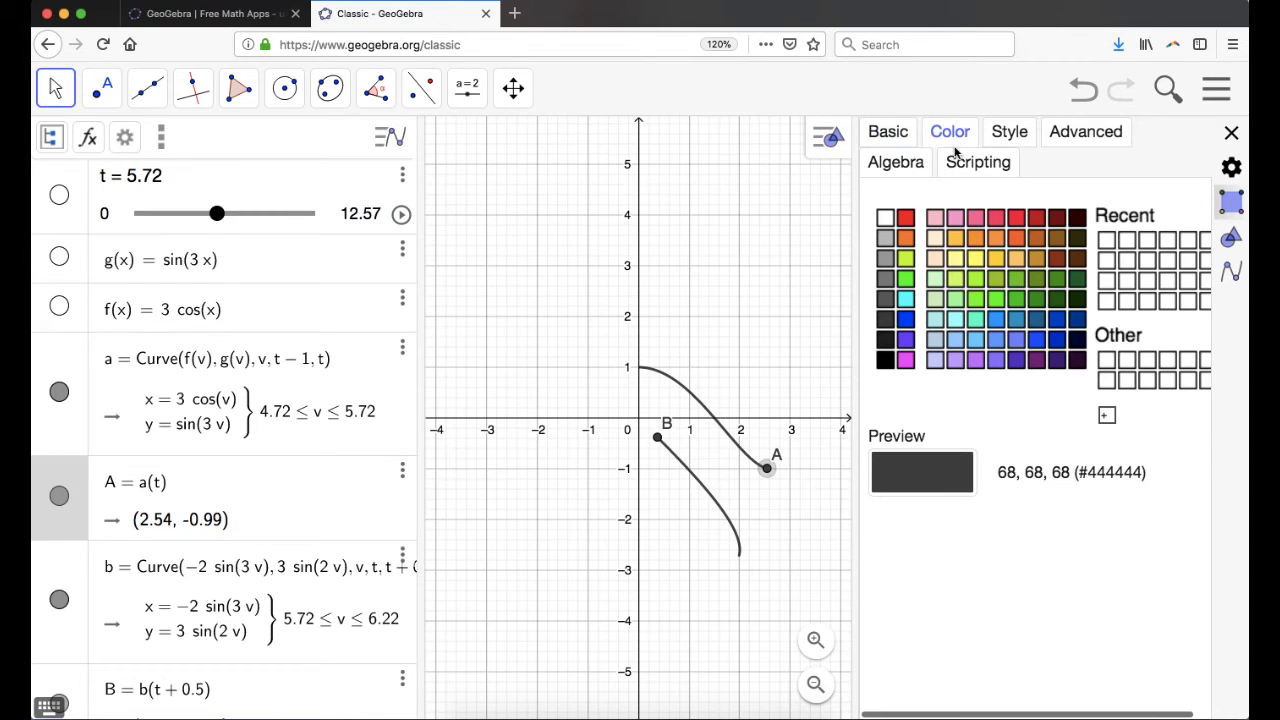
{"action": "left_click", "coordinate": [906, 220]}
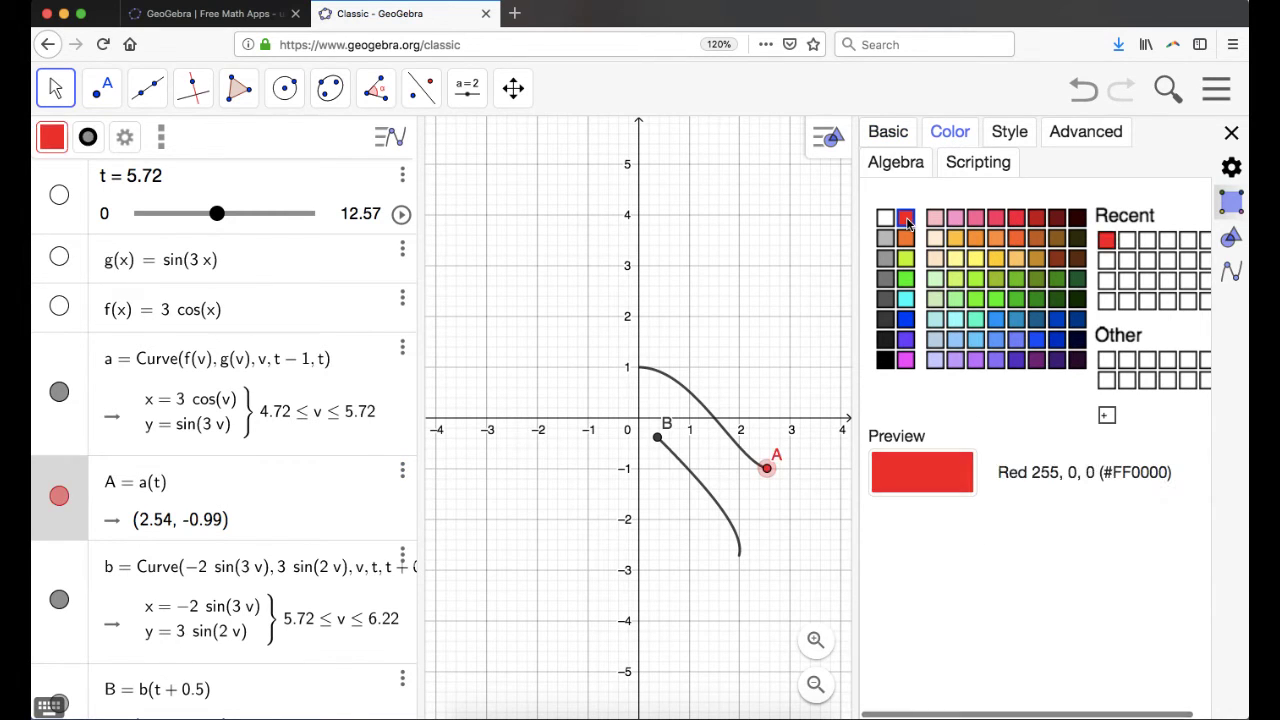
{"action": "left_click", "coordinate": [890, 135]}
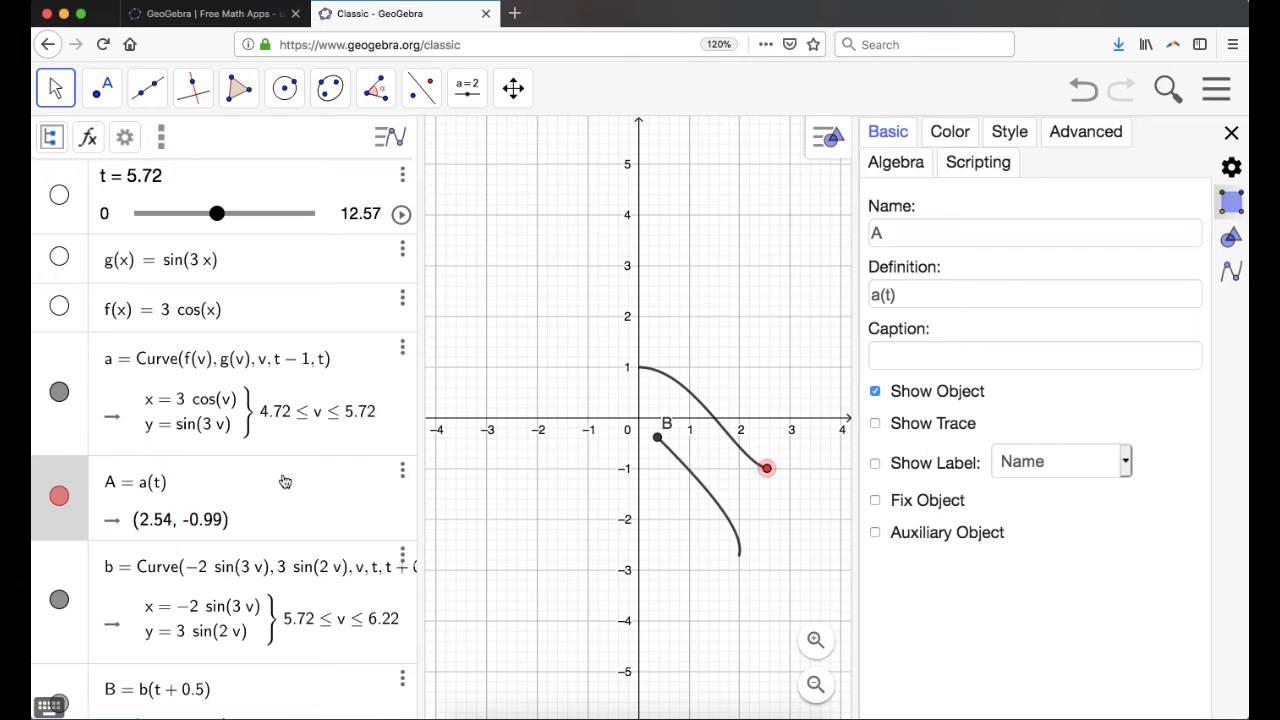
- Hide the label of point B, color it green (#00FF00), and close the object settings
{"action": "scroll", "coordinate": [263, 512], "scroll_direction": "down", "scroll_amount": 1}
{"action": "scroll", "coordinate": [263, 512], "scroll_direction": "down", "scroll_amount": 2}
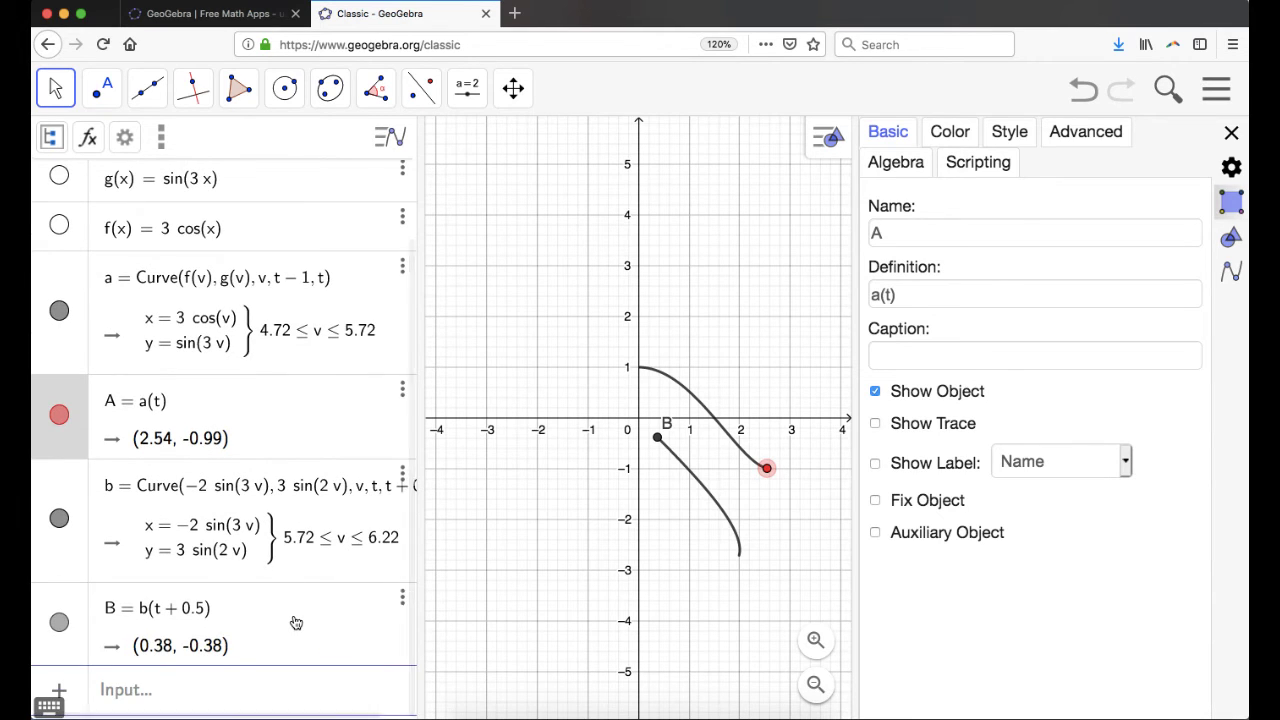
{"action": "left_click", "coordinate": [296, 622]}
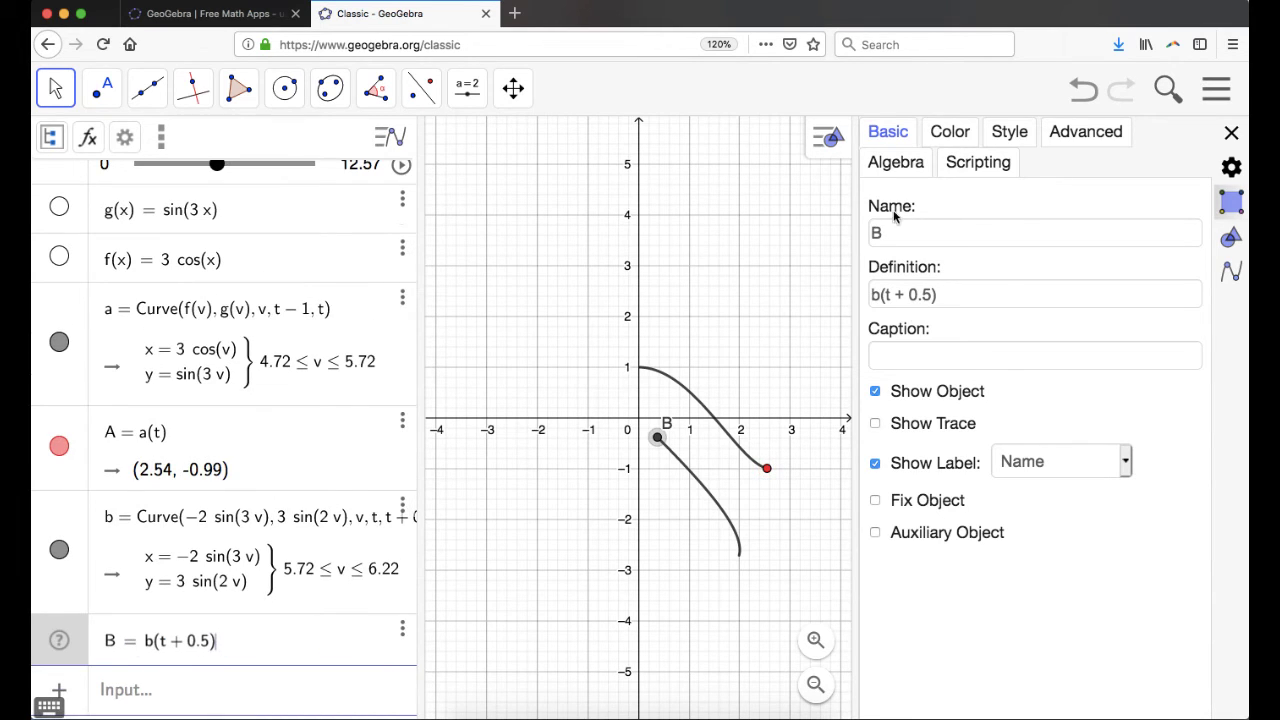
{"action": "left_click", "coordinate": [875, 463]}
{"action": "left_click", "coordinate": [950, 131]}
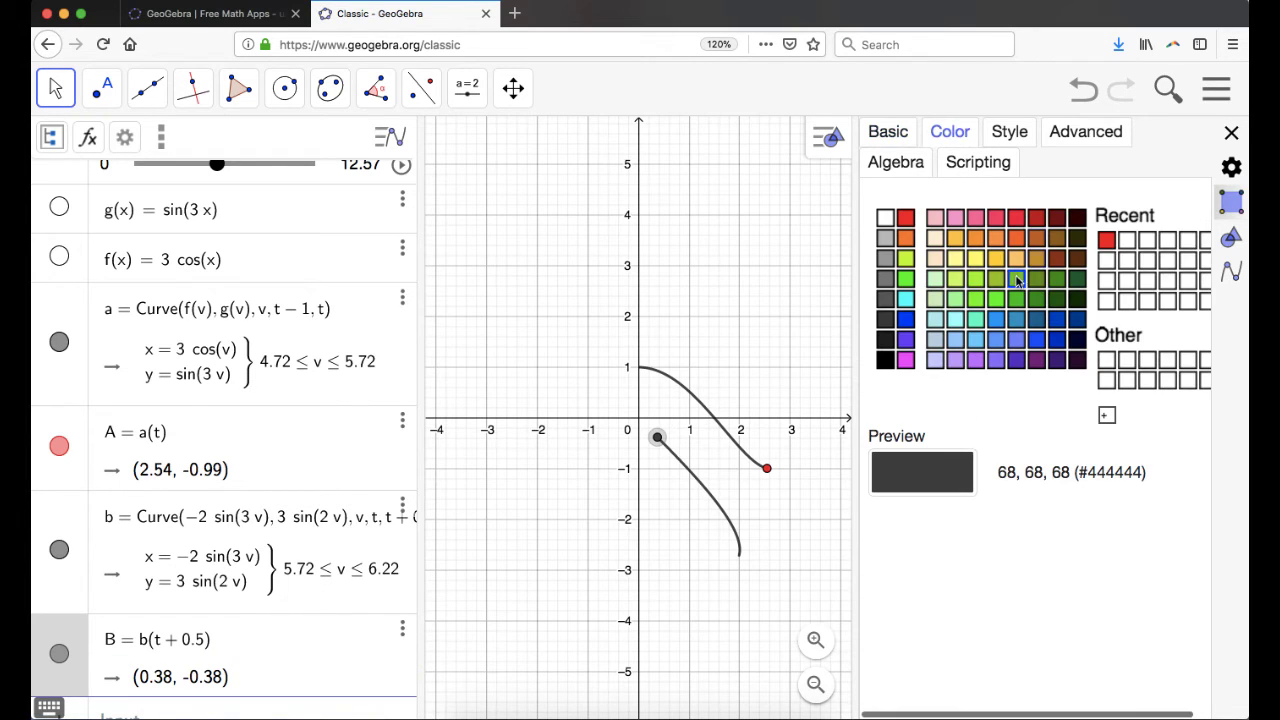
{"action": "left_click", "coordinate": [905, 279]}
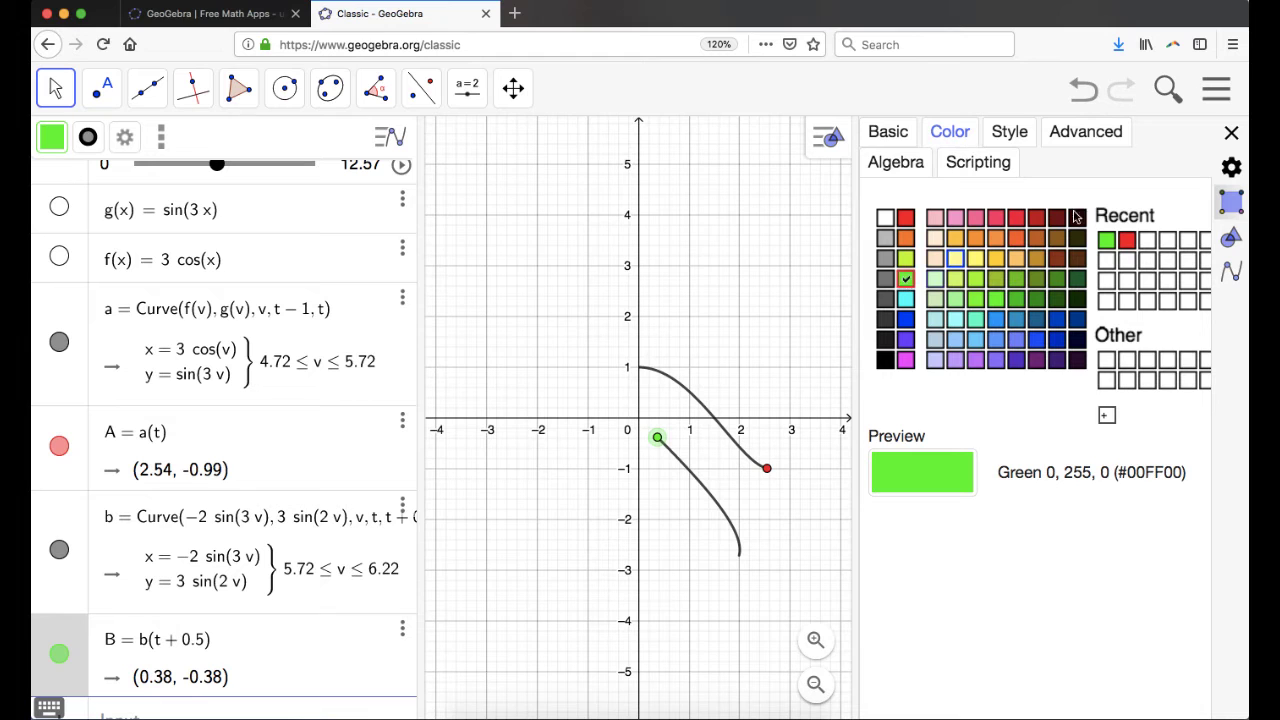
{"action": "left_click", "coordinate": [1232, 134]}
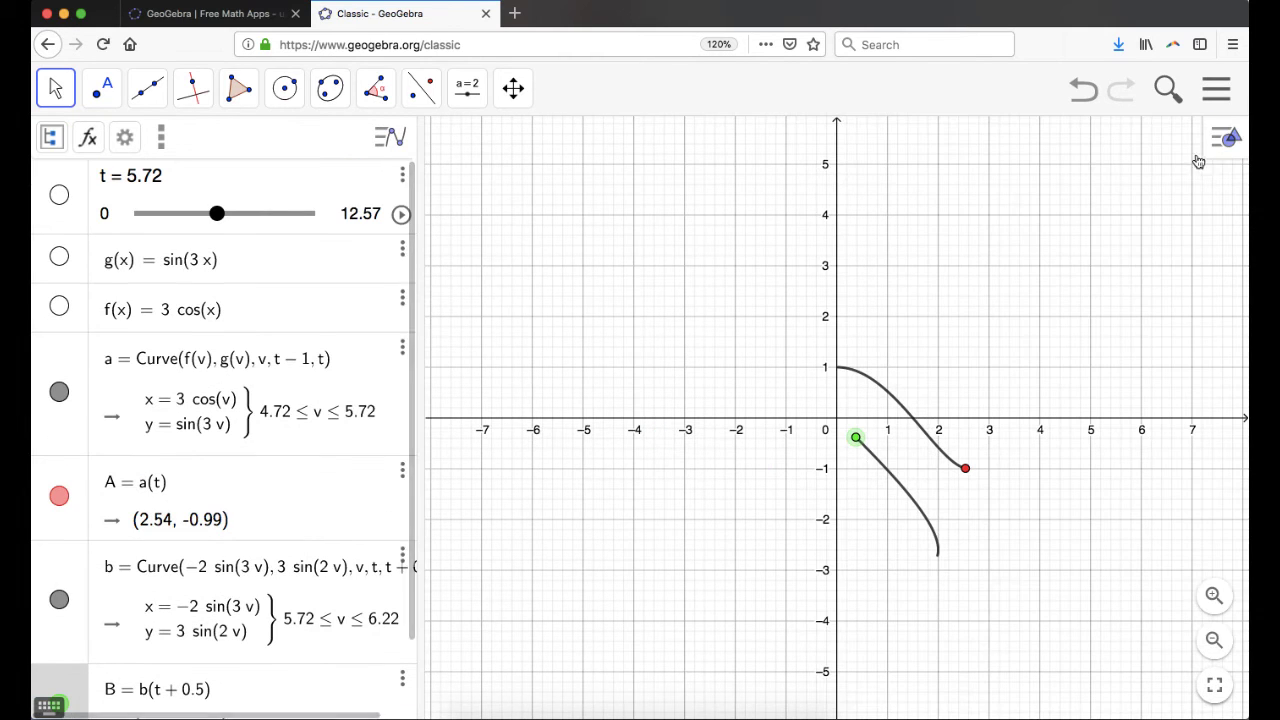
- Animate slider t to watch the red and green points lead their curve segments, and stop the animation
{"action": "left_click", "coordinate": [400, 214]}
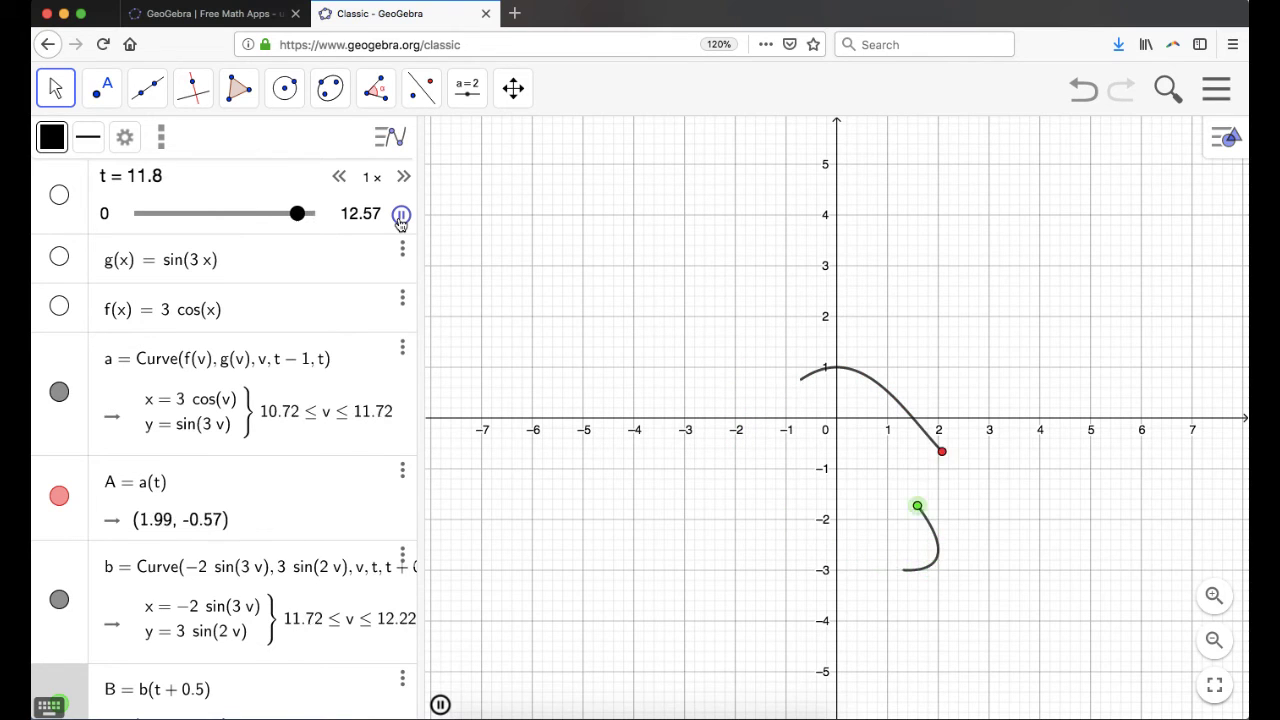
{"action": "left_click", "coordinate": [400, 218]}
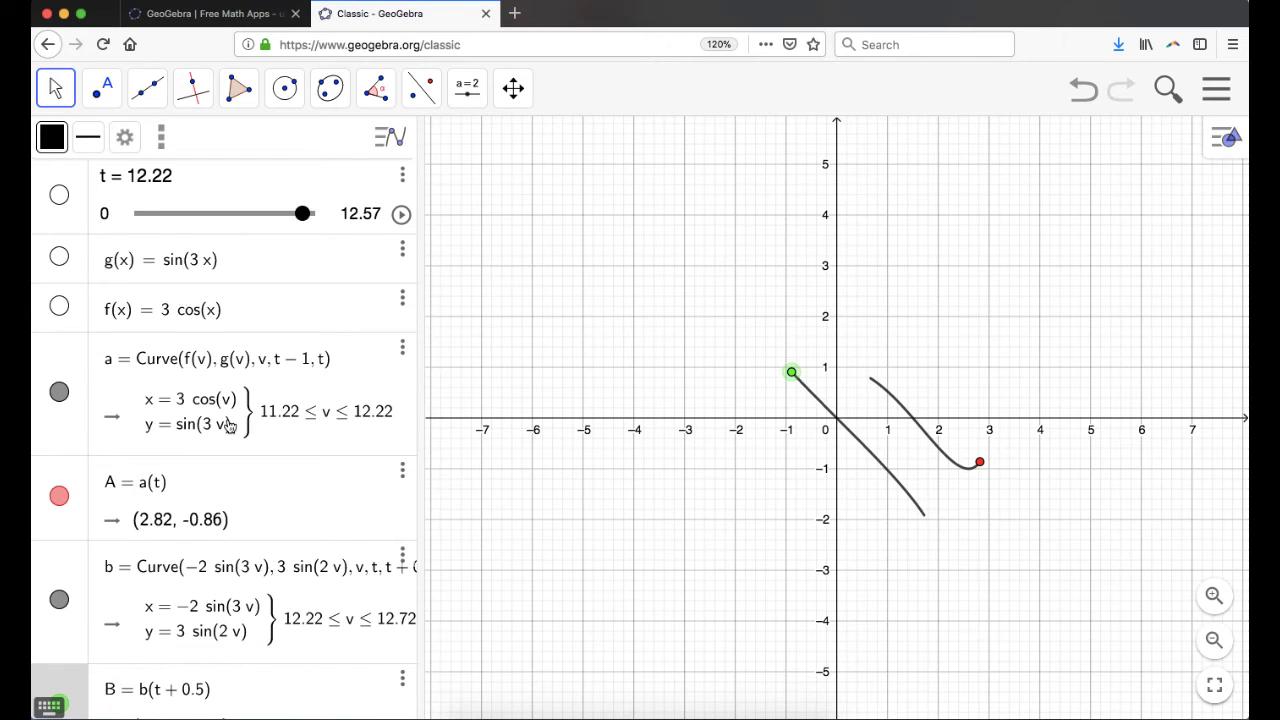
- Create a square with the Polygon command using vertices (-3, -3), (3, -3), (3, 3) and (-3, 3)
{"action": "scroll", "coordinate": [228, 424], "scroll_direction": "right", "scroll_amount": 1}
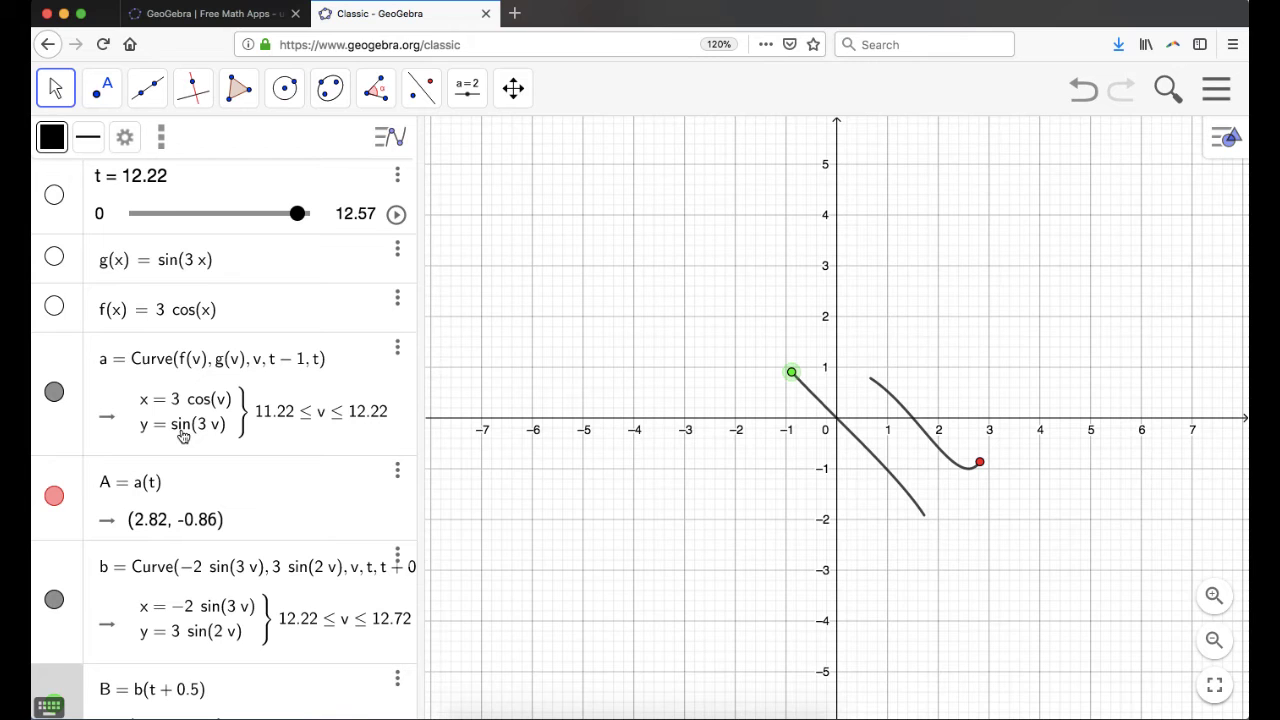
{"action": "scroll", "coordinate": [183, 436], "scroll_direction": "down", "scroll_amount": 3}
{"action": "scroll", "coordinate": [183, 436], "scroll_direction": "right", "scroll_amount": 2}
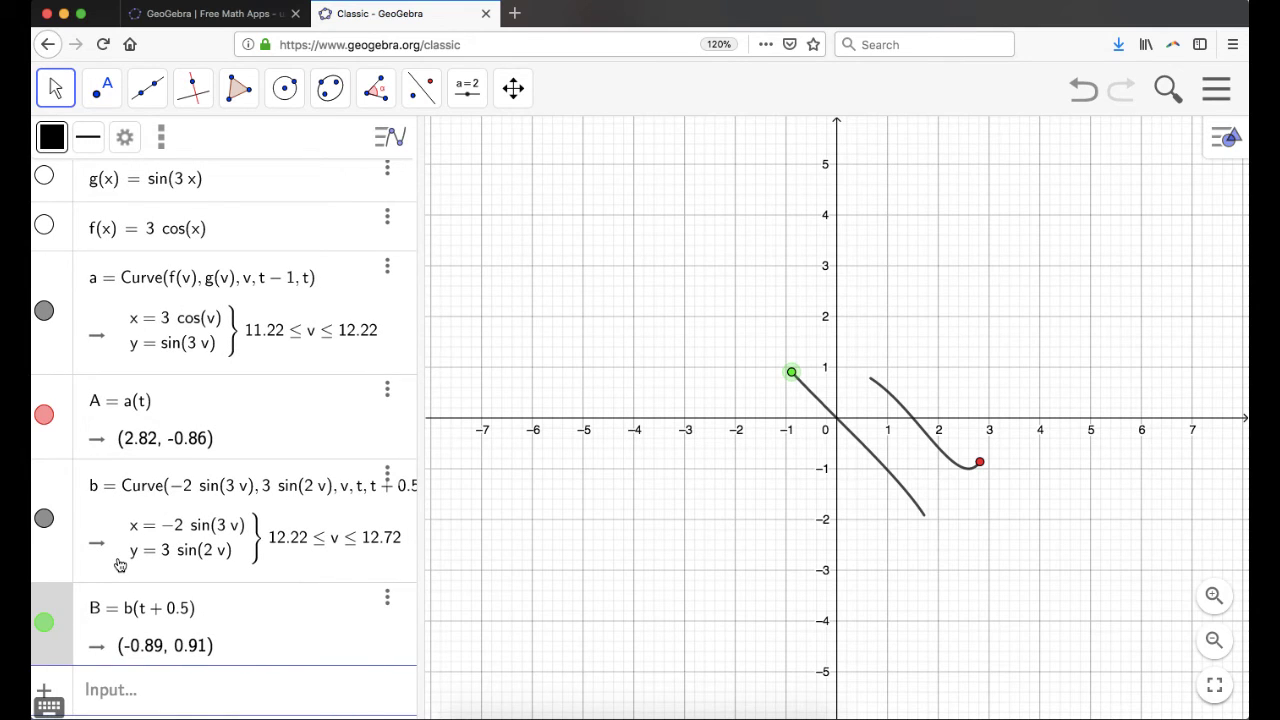
{"action": "scroll", "coordinate": [119, 565], "scroll_direction": "left", "scroll_amount": 2}
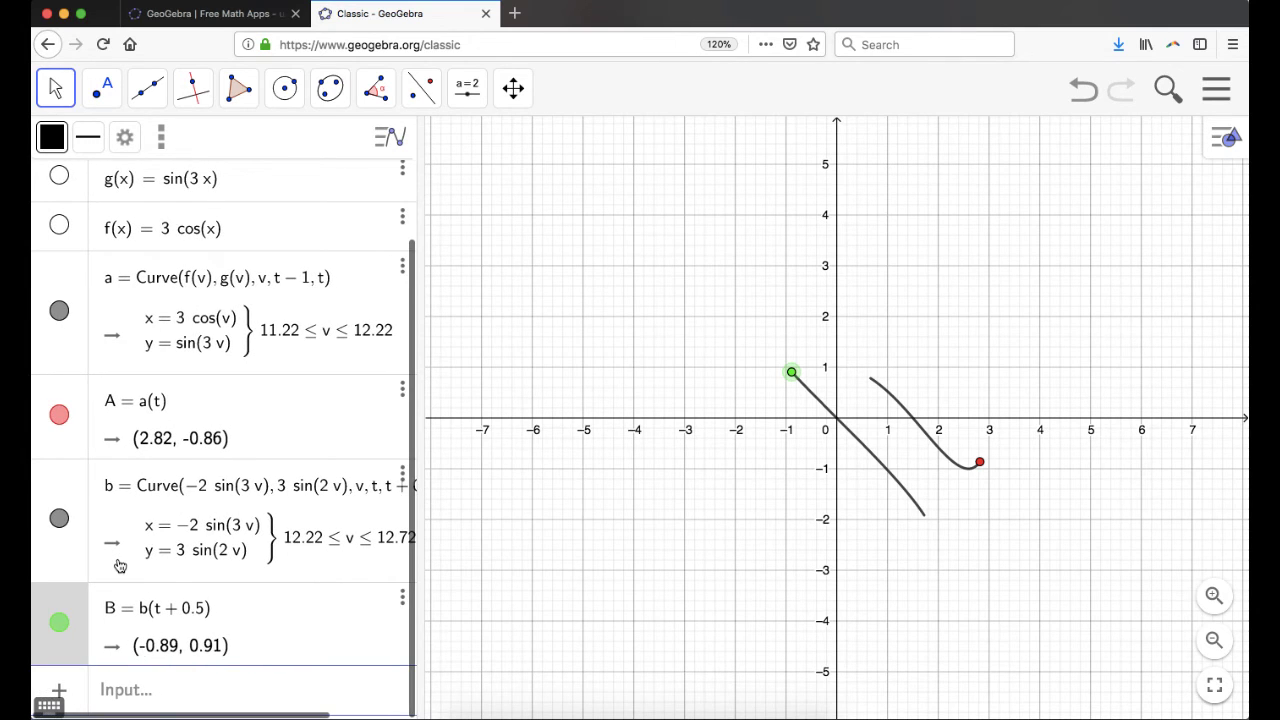
{"action": "key", "text": "Escape"}
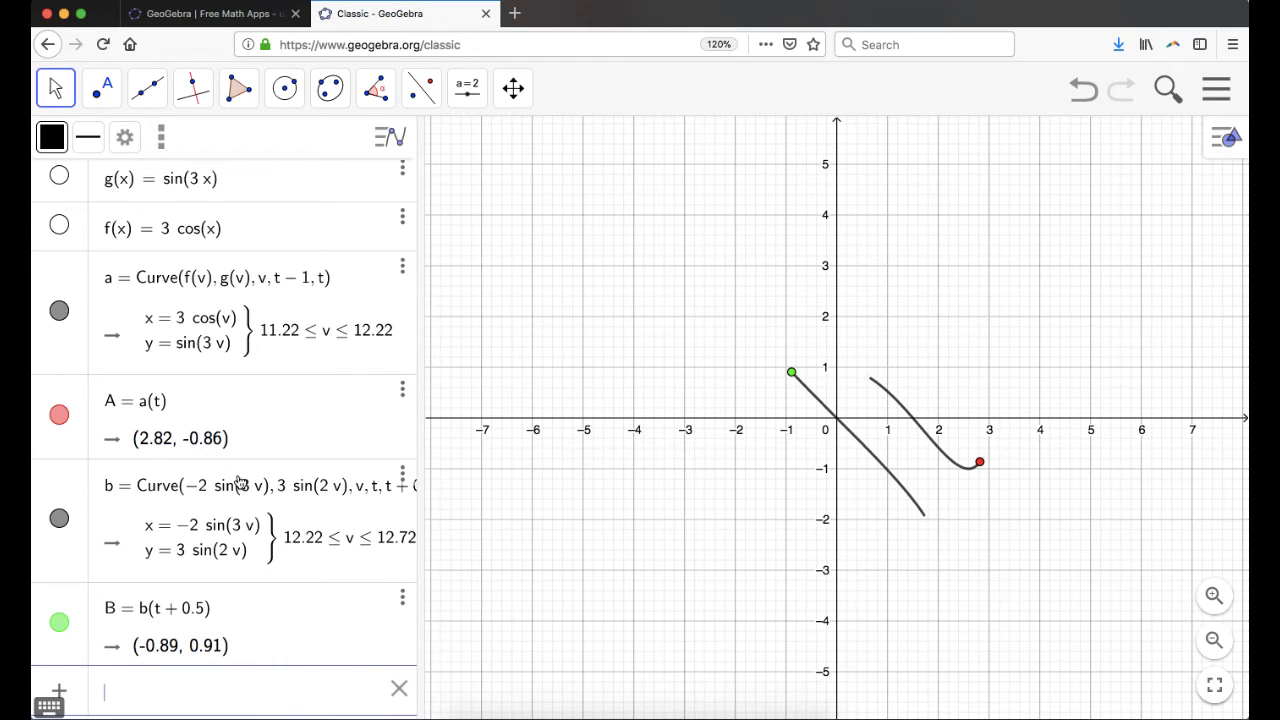
{"action": "type", "text": "polyg"}
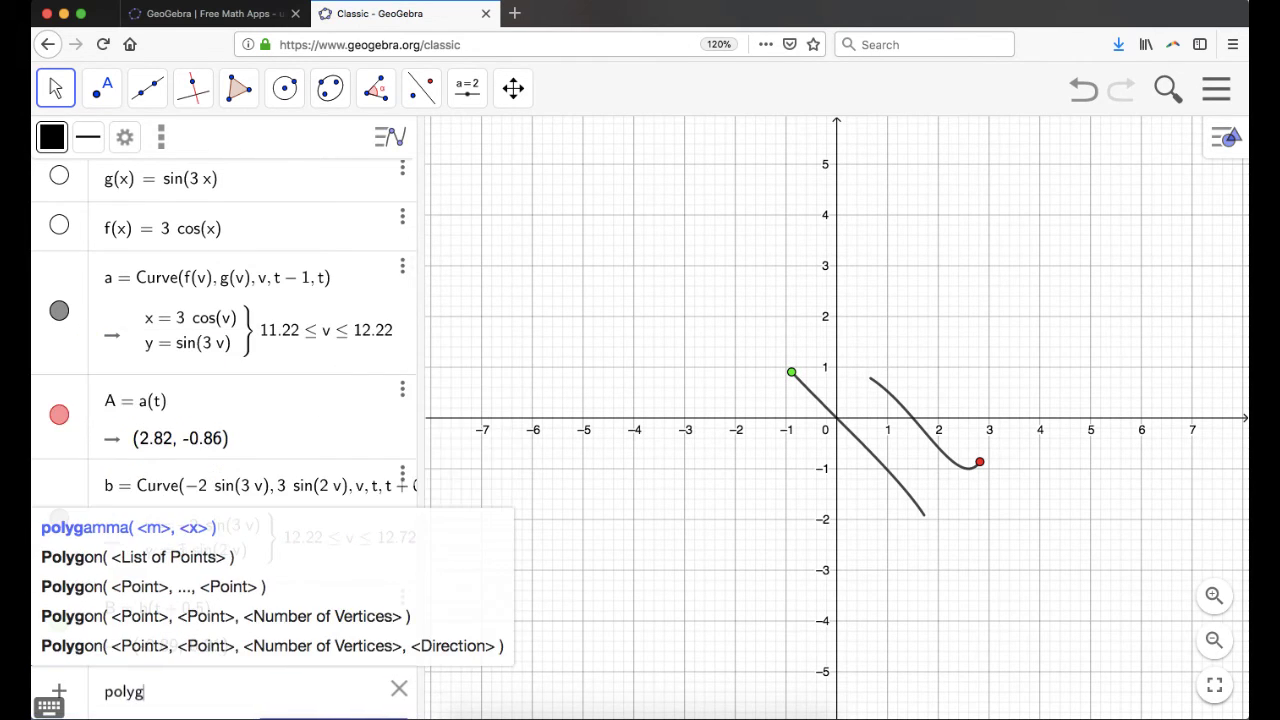
{"action": "type", "text": "on"}
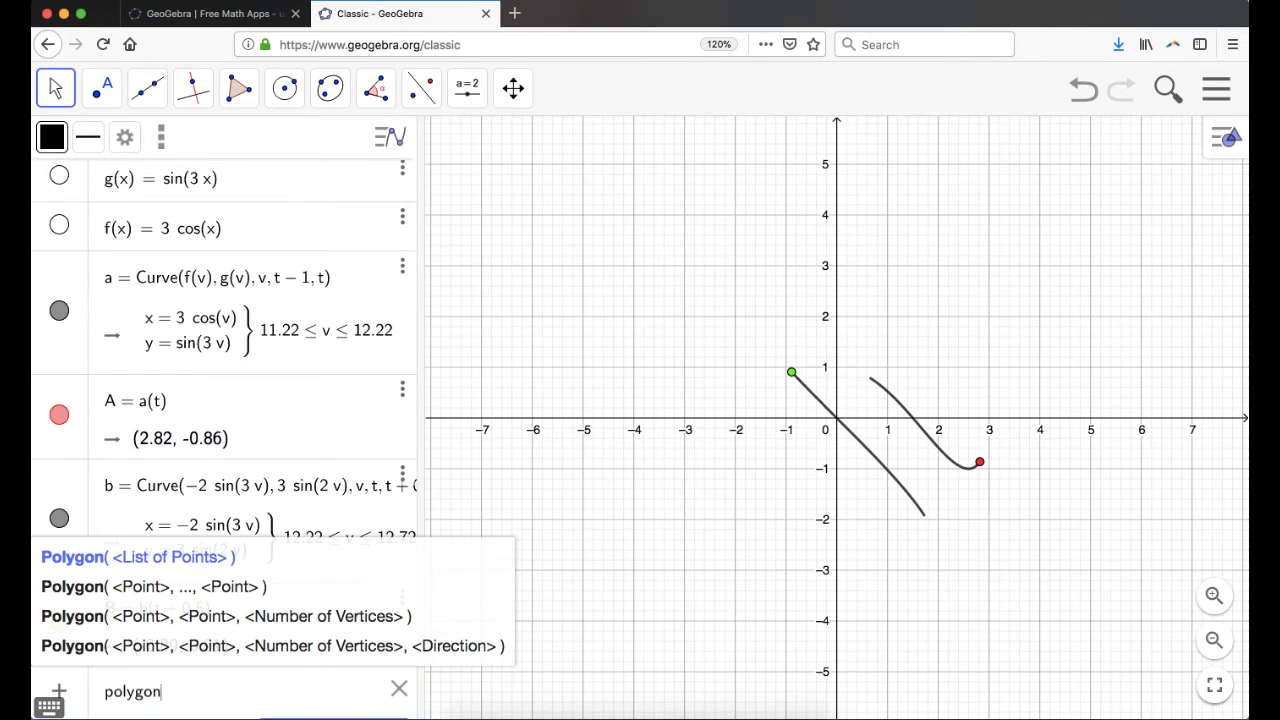
{"action": "type", "text": "("}
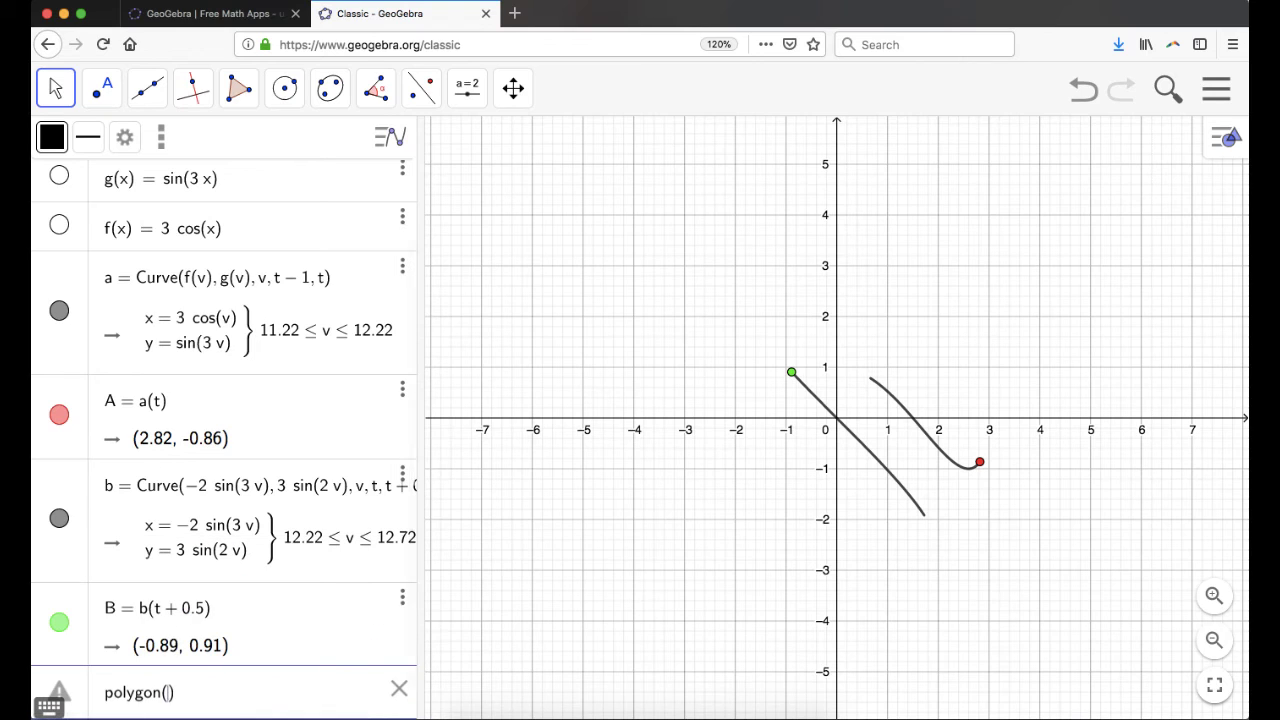
{"action": "type", "text": "("}
{"action": "type", "text": "-3, -3"}
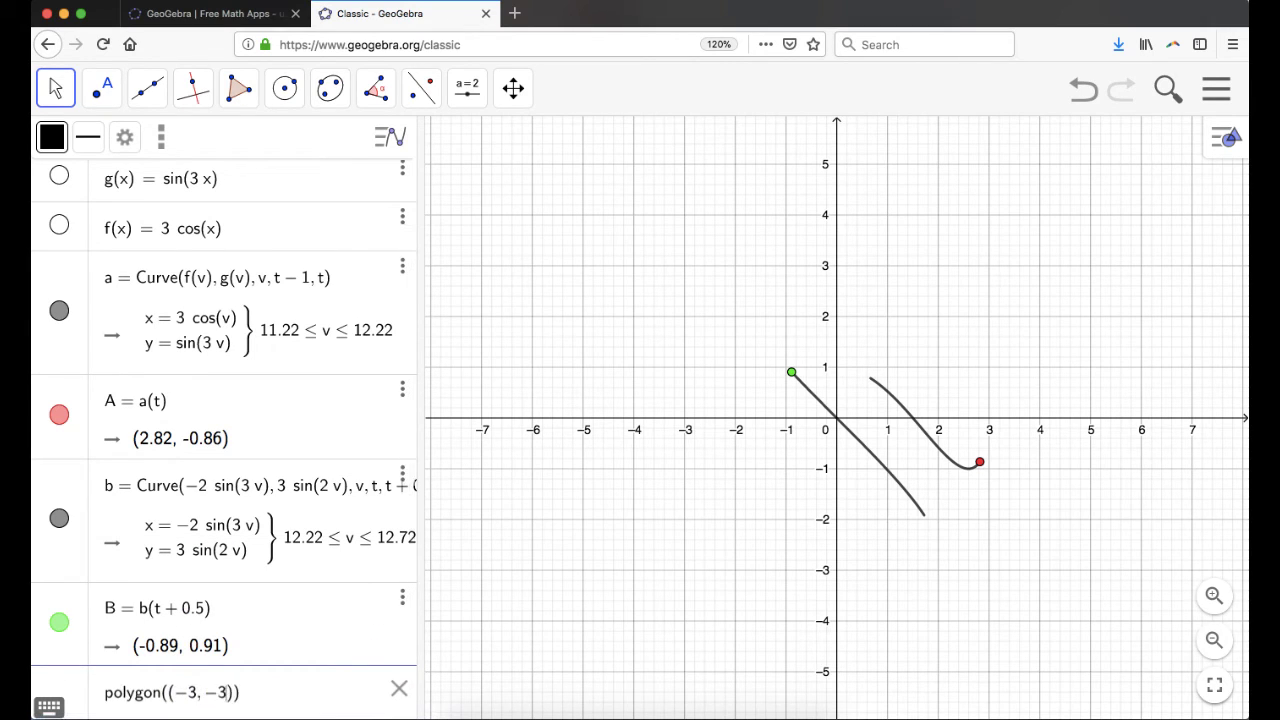
{"action": "type", "text": "), (3, -3"}
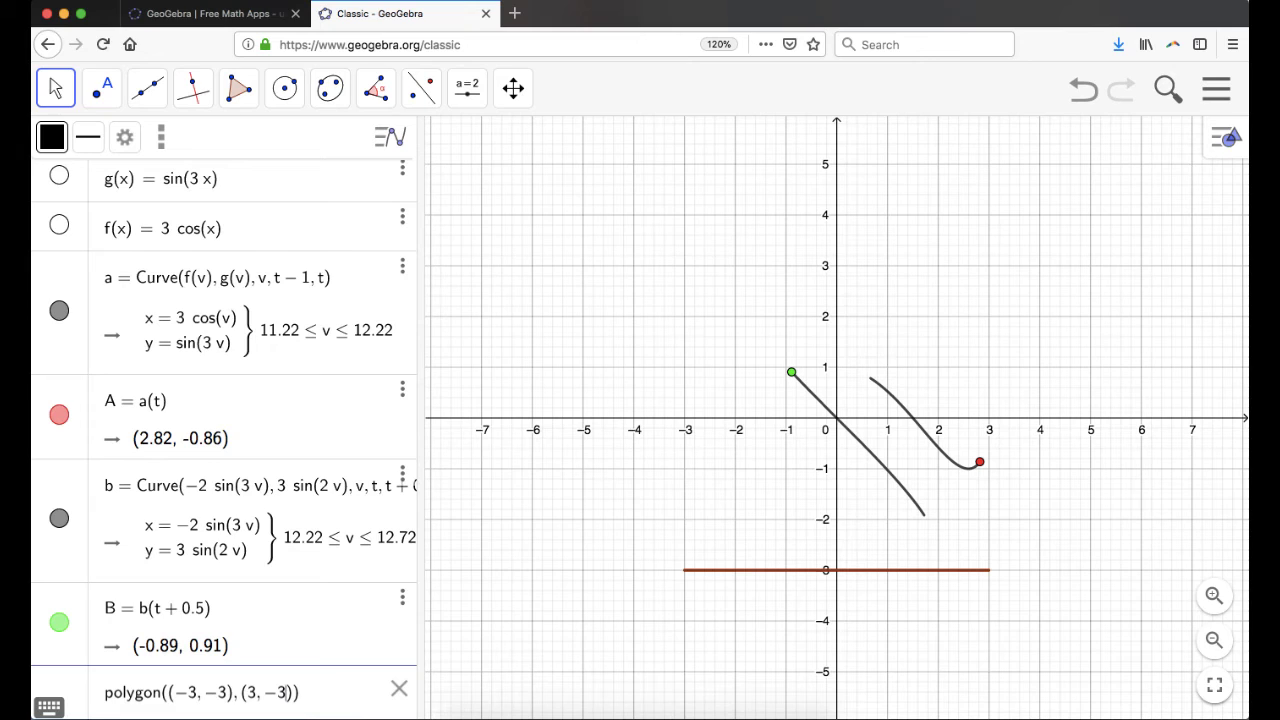
{"action": "type", "text": "),(3, 3"}
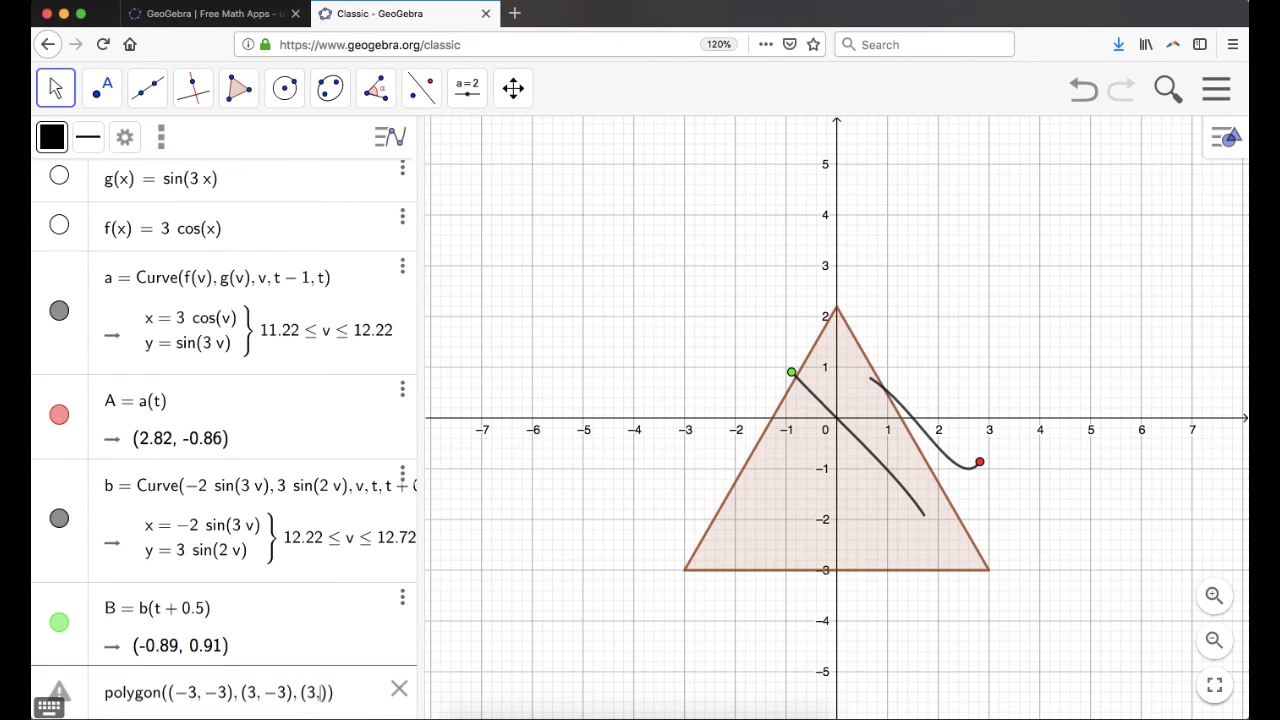
{"action": "key", "text": "BackSpace"}
{"action": "key", "text": "BackSpace"}
{"action": "key", "text": "BackSpace"}
{"action": "type", "text": ", 3"}
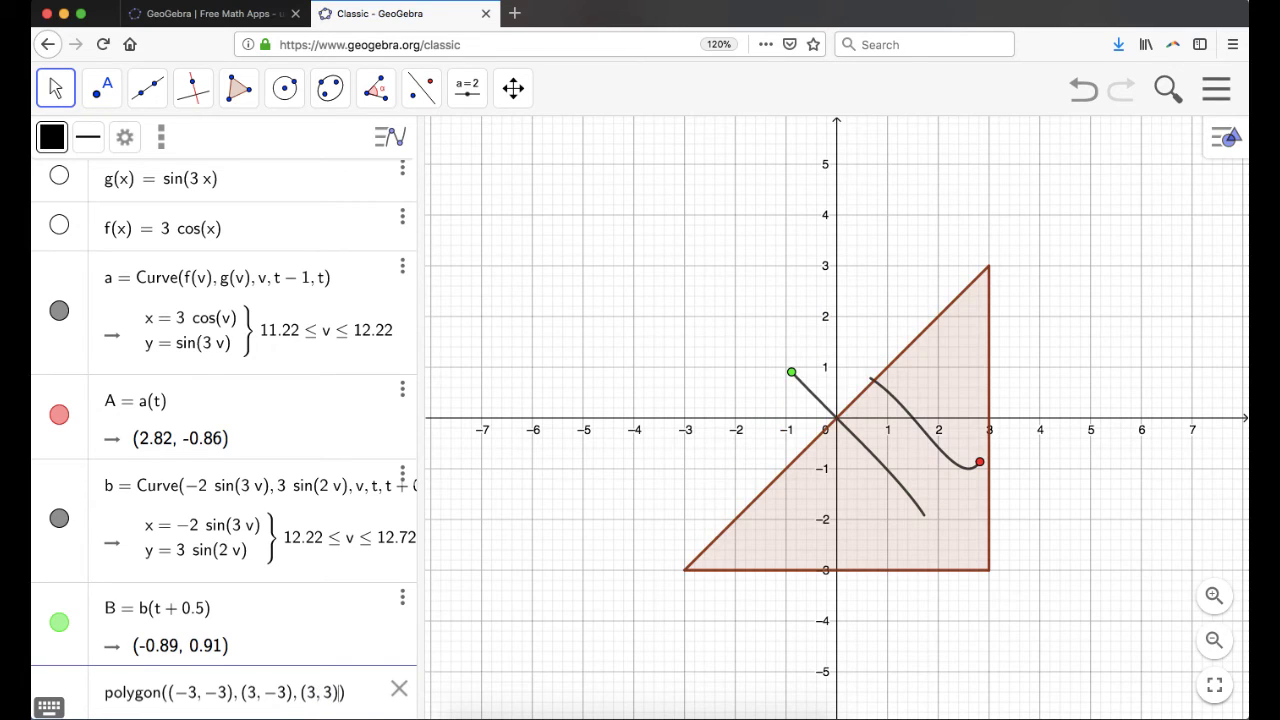
{"action": "type", "text": ", (-3,"}
{"action": "type", "text": " 3"}
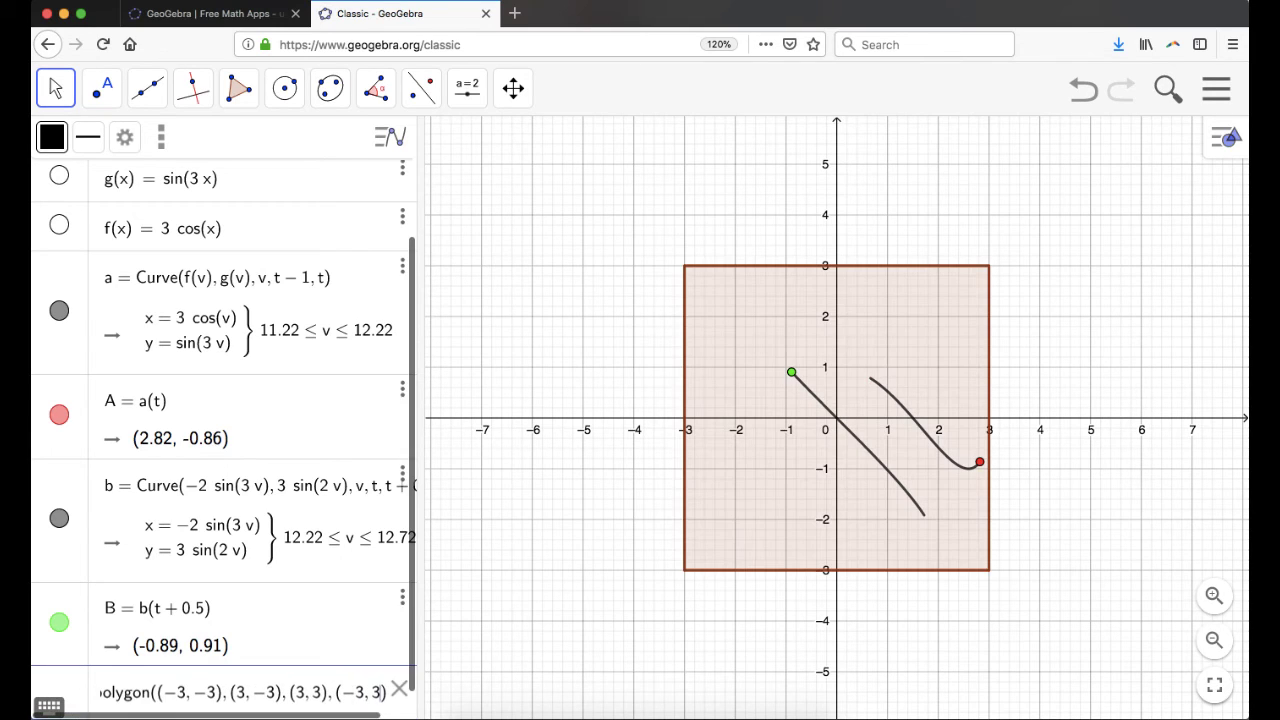
{"action": "key", "text": "Return"}
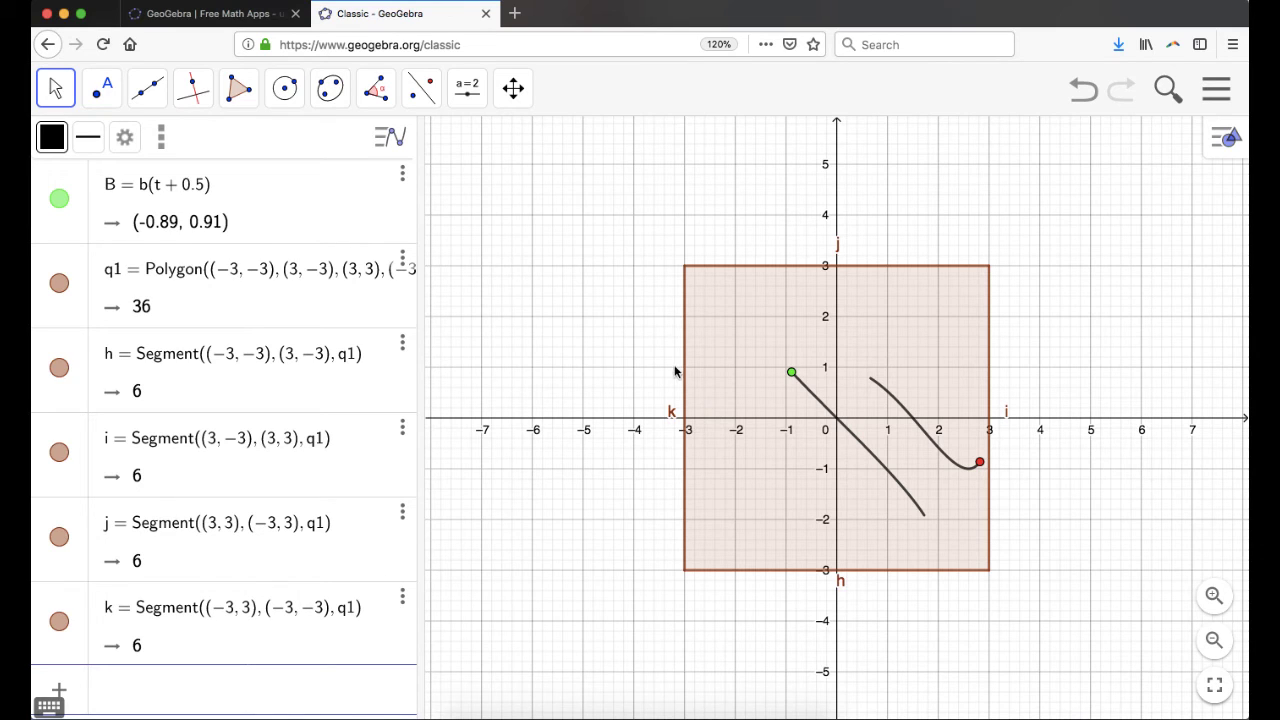
- Hide the labels of the square's four side segments k, j, i and h
{"action": "right_click", "coordinate": [687, 480]}
{"action": "left_click", "coordinate": [792, 541]}
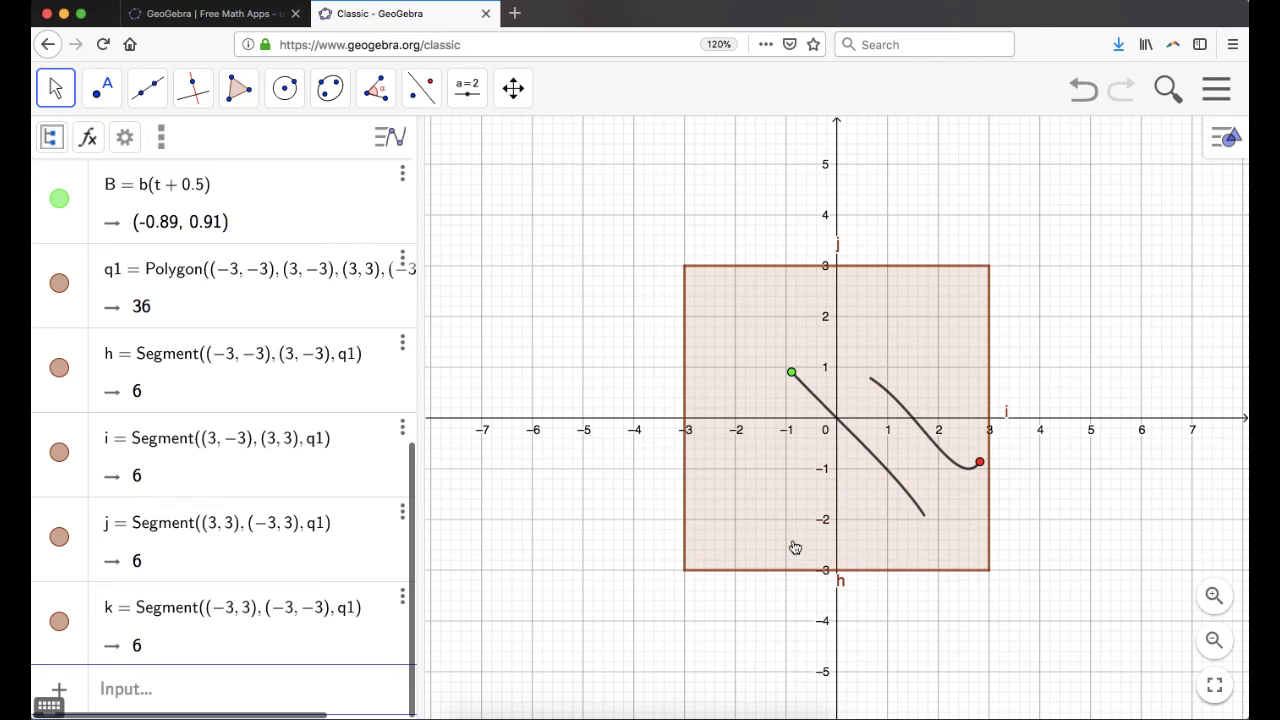
{"action": "right_click", "coordinate": [897, 271]}
{"action": "left_click", "coordinate": [963, 334]}
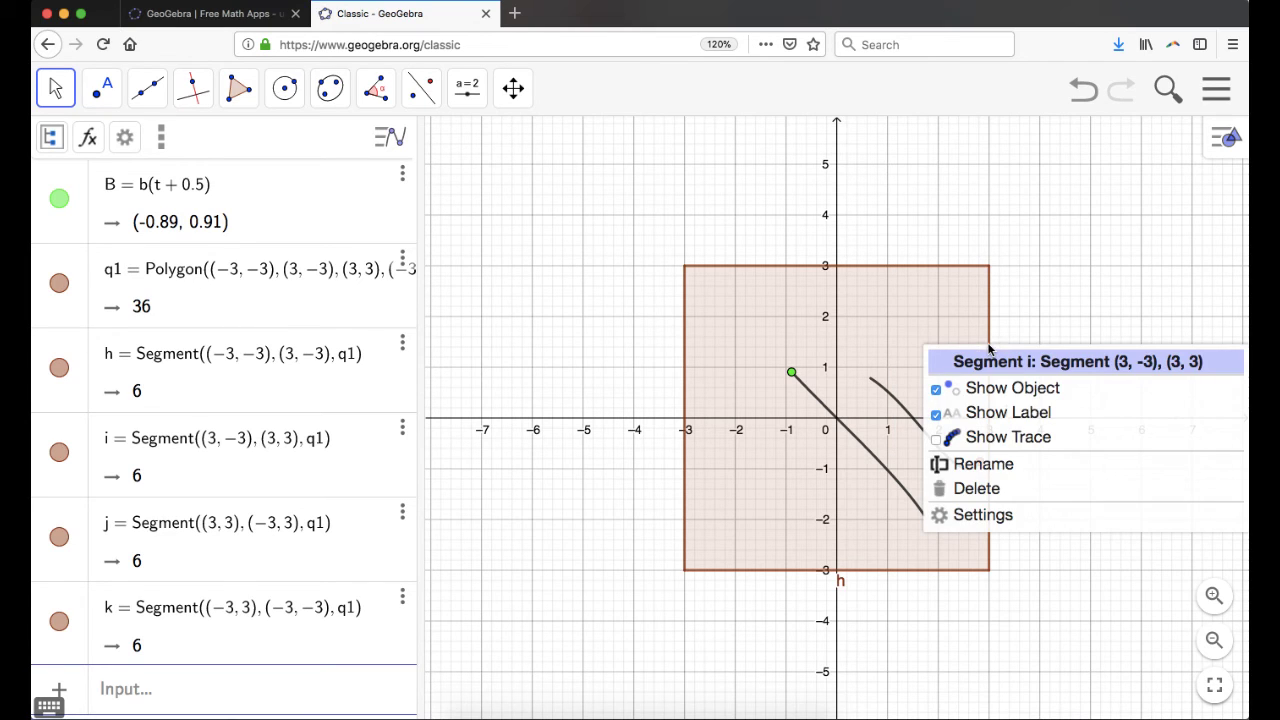
{"action": "left_click", "coordinate": [1040, 413]}
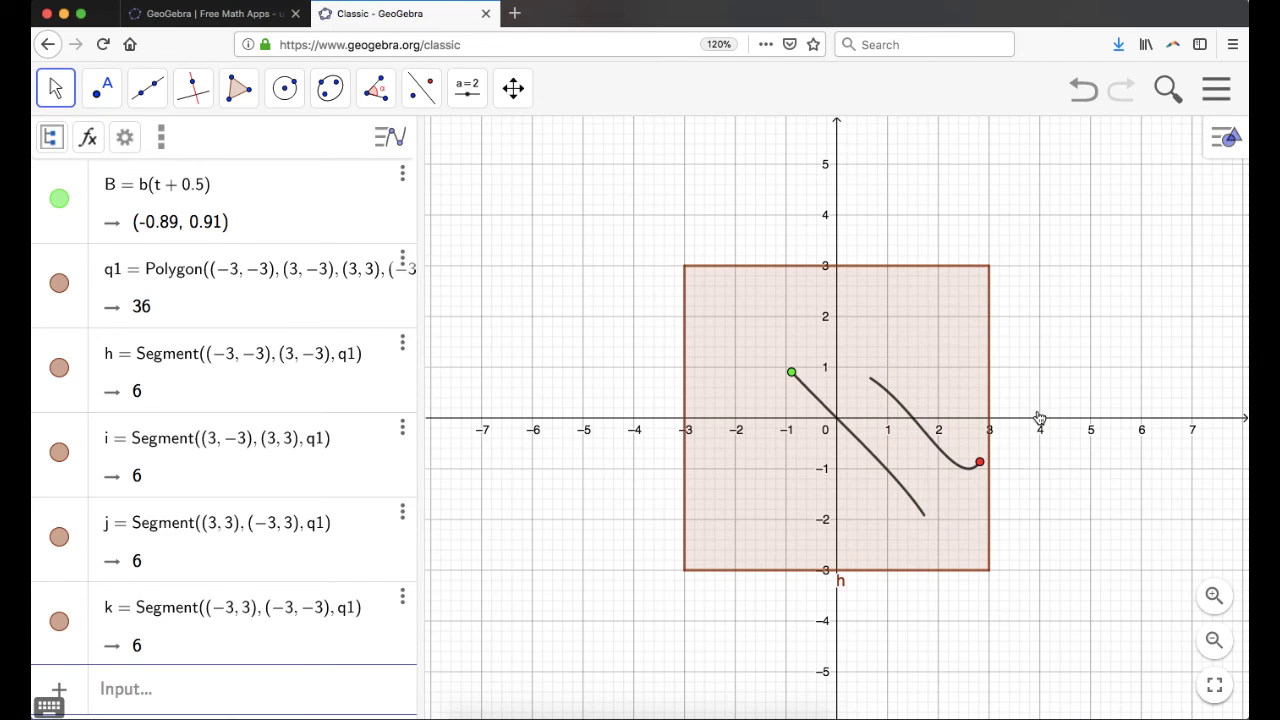
{"action": "right_click", "coordinate": [919, 578]}
{"action": "left_click", "coordinate": [1000, 603]}
- Color the square blue (#0099FF), raise its fill opacity slightly, and close the object settings
{"action": "right_click", "coordinate": [735, 323]}
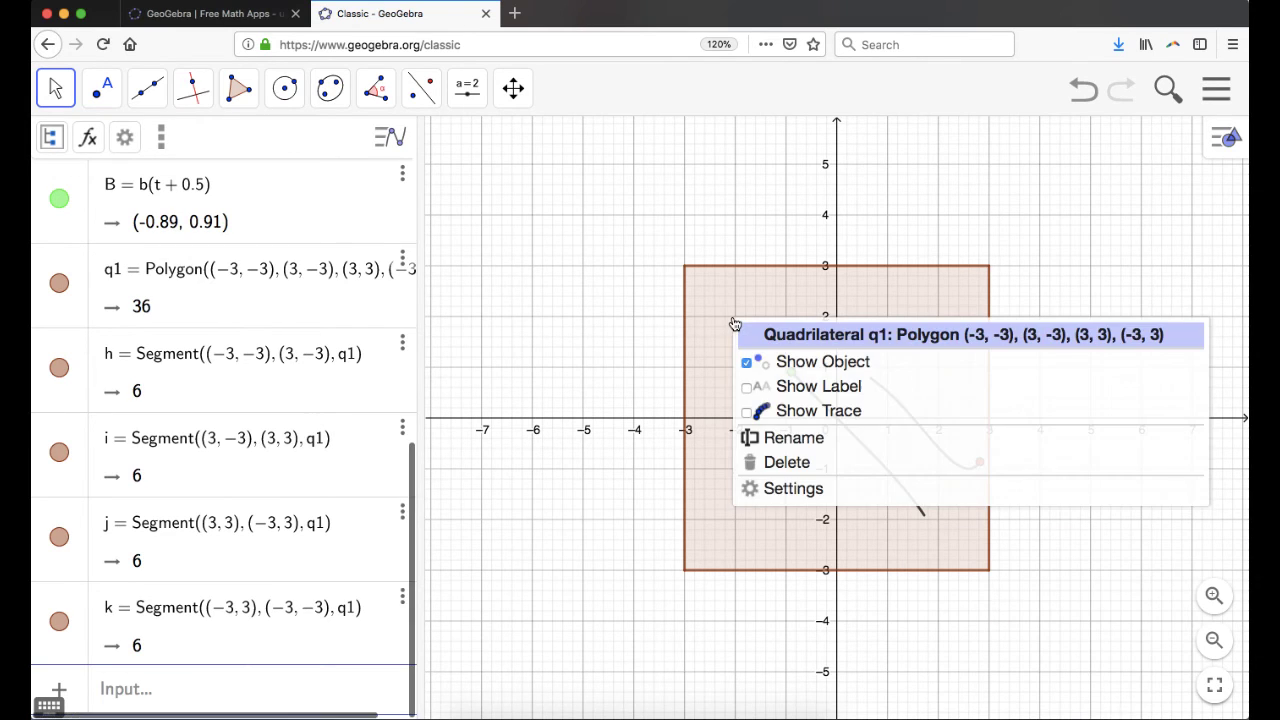
{"action": "left_click", "coordinate": [797, 490]}
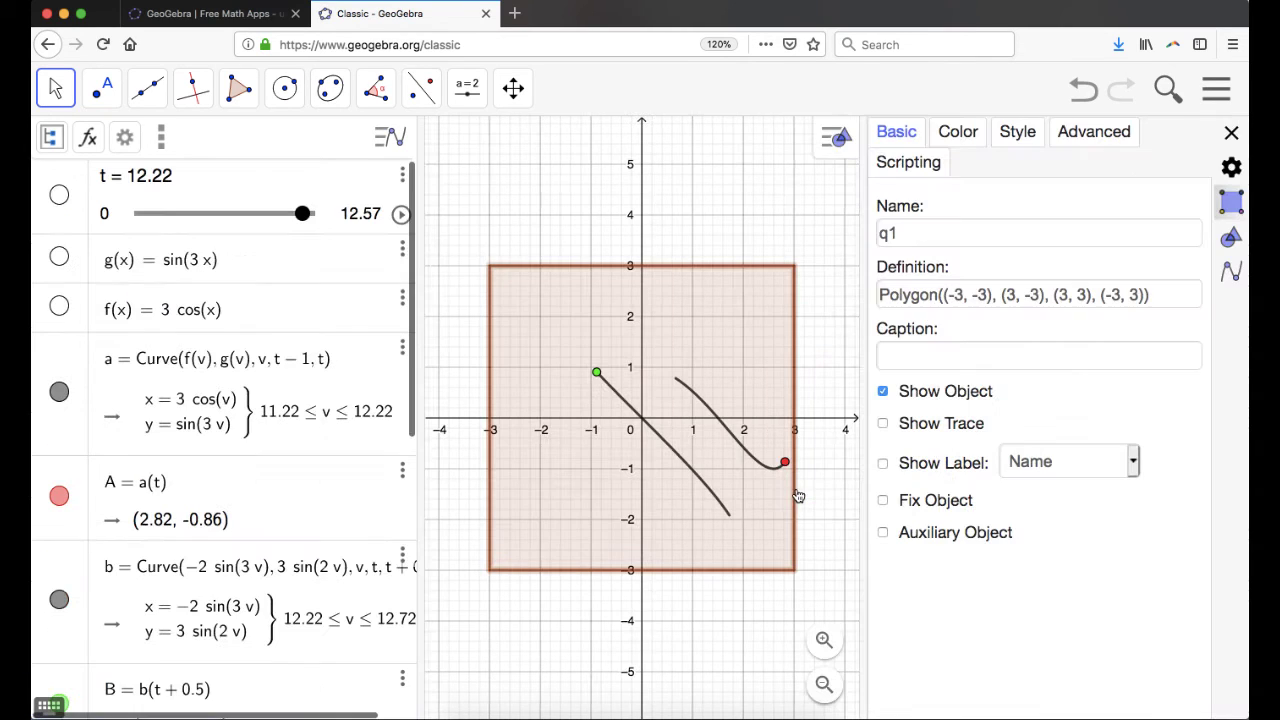
{"action": "left_click", "coordinate": [956, 139]}
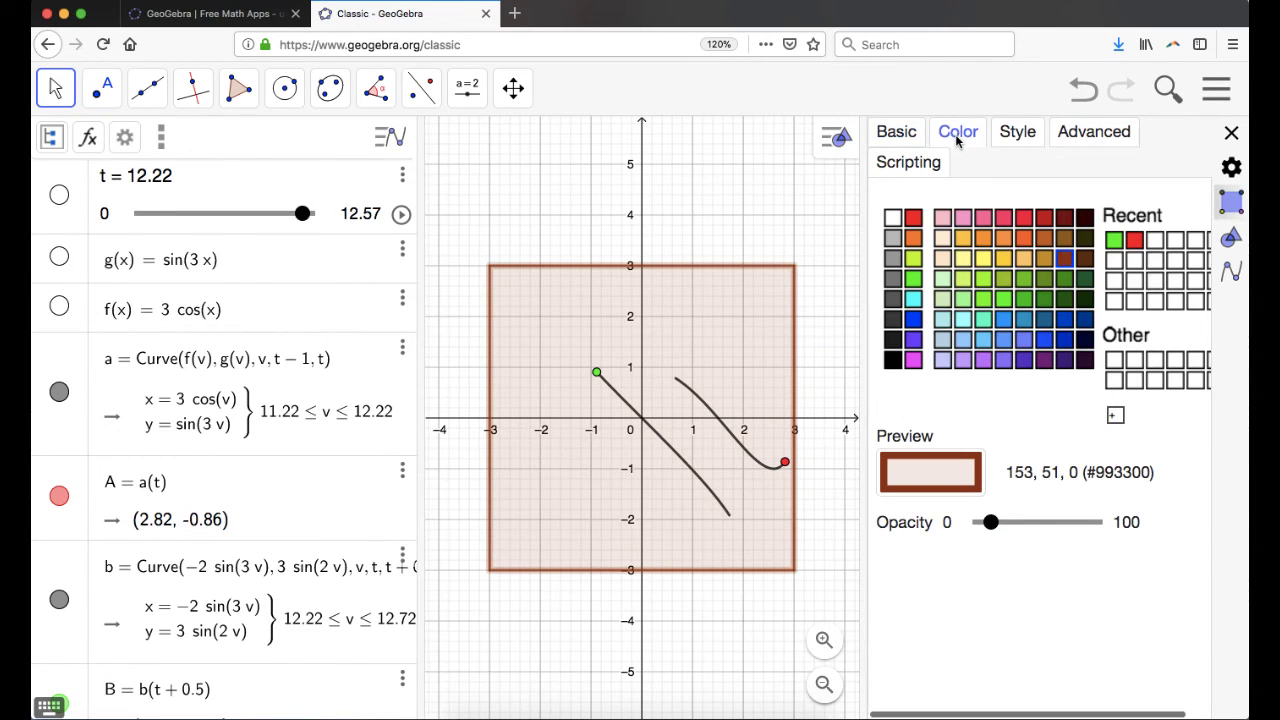
{"action": "left_click", "coordinate": [914, 299]}
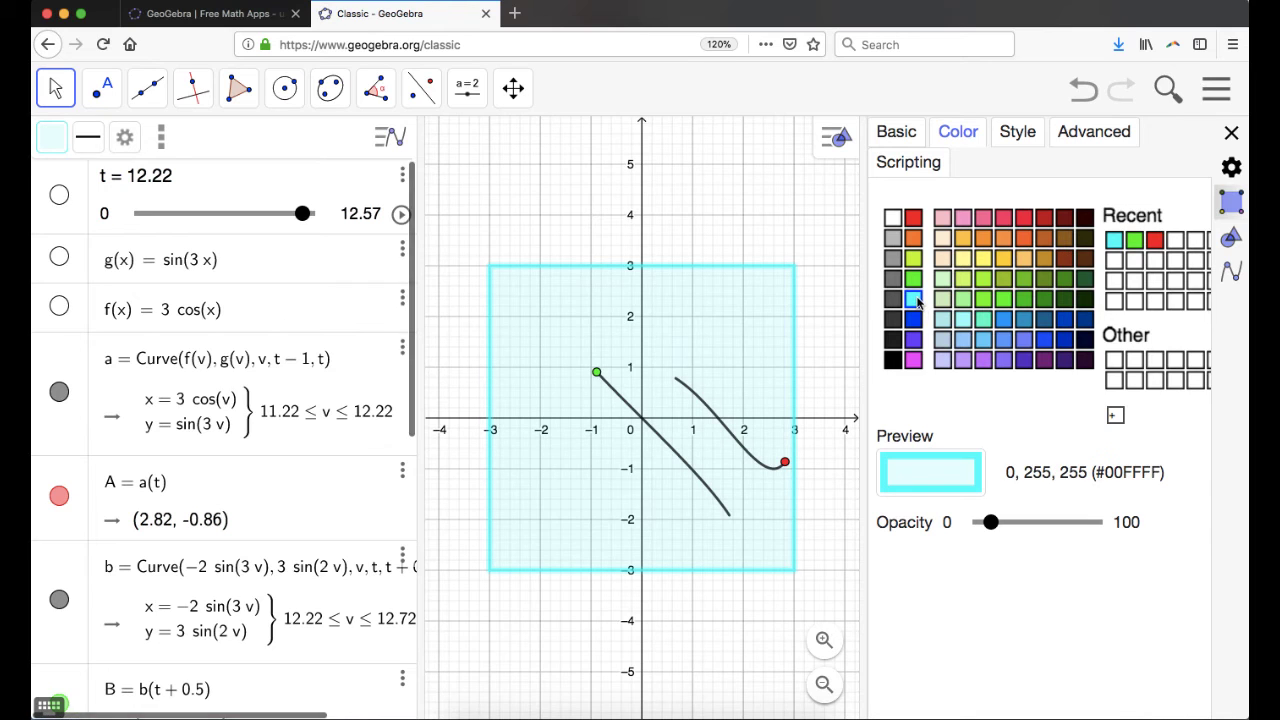
{"action": "left_click", "coordinate": [1005, 321]}
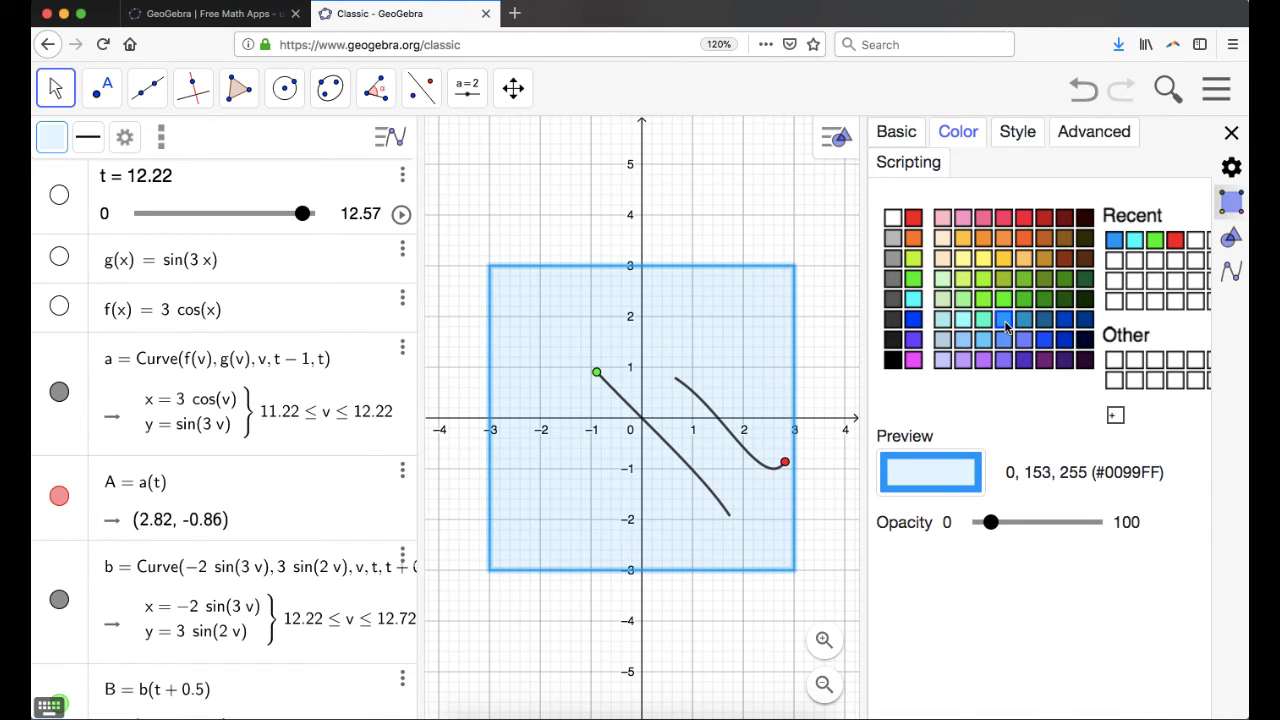
{"action": "left_click_drag", "start_coordinate": [992, 525], "coordinate": [1004, 527]}
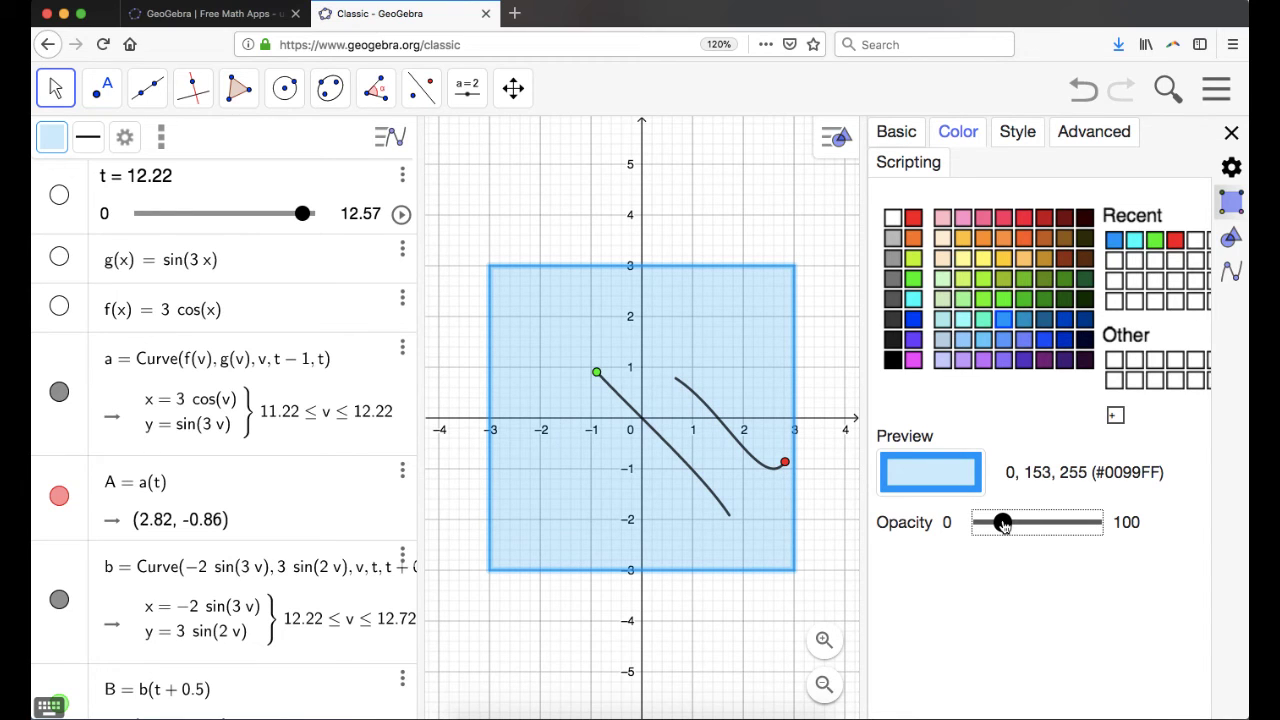
{"action": "left_click", "coordinate": [1230, 140]}
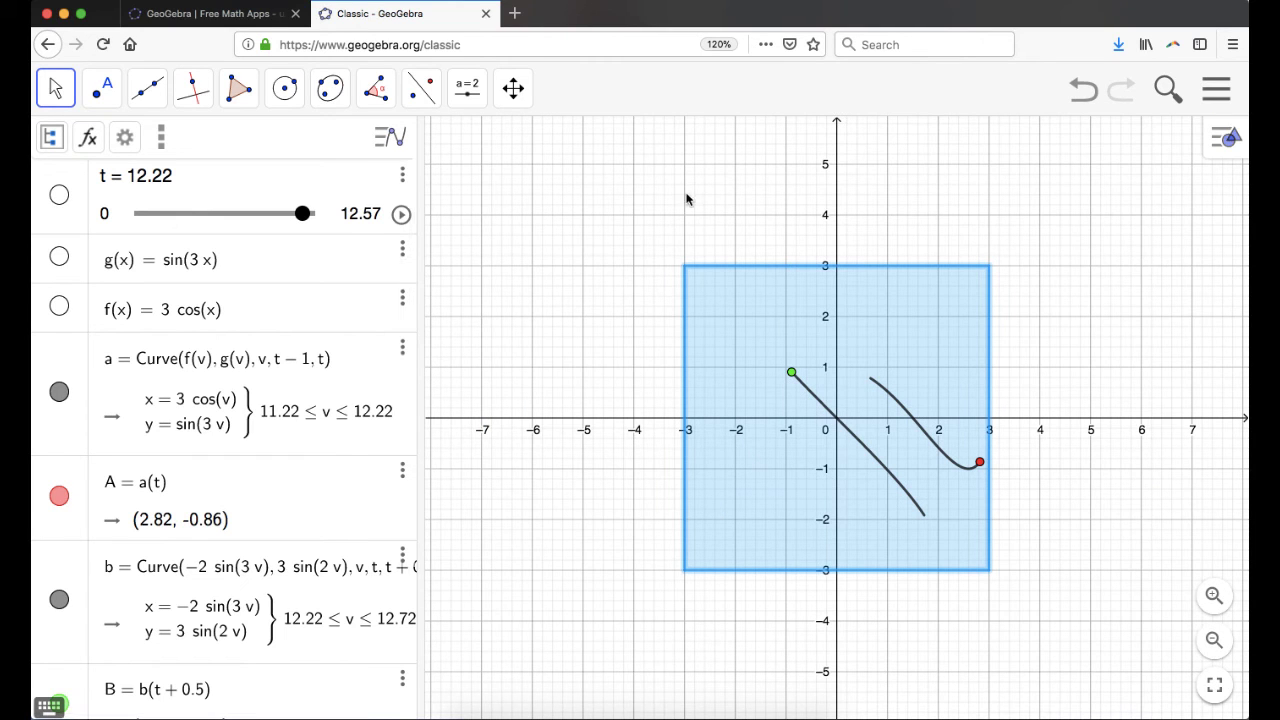
- Animate slider t to watch the points and curve segments move over the blue square, and stop the animation
{"action": "left_click", "coordinate": [400, 214]}
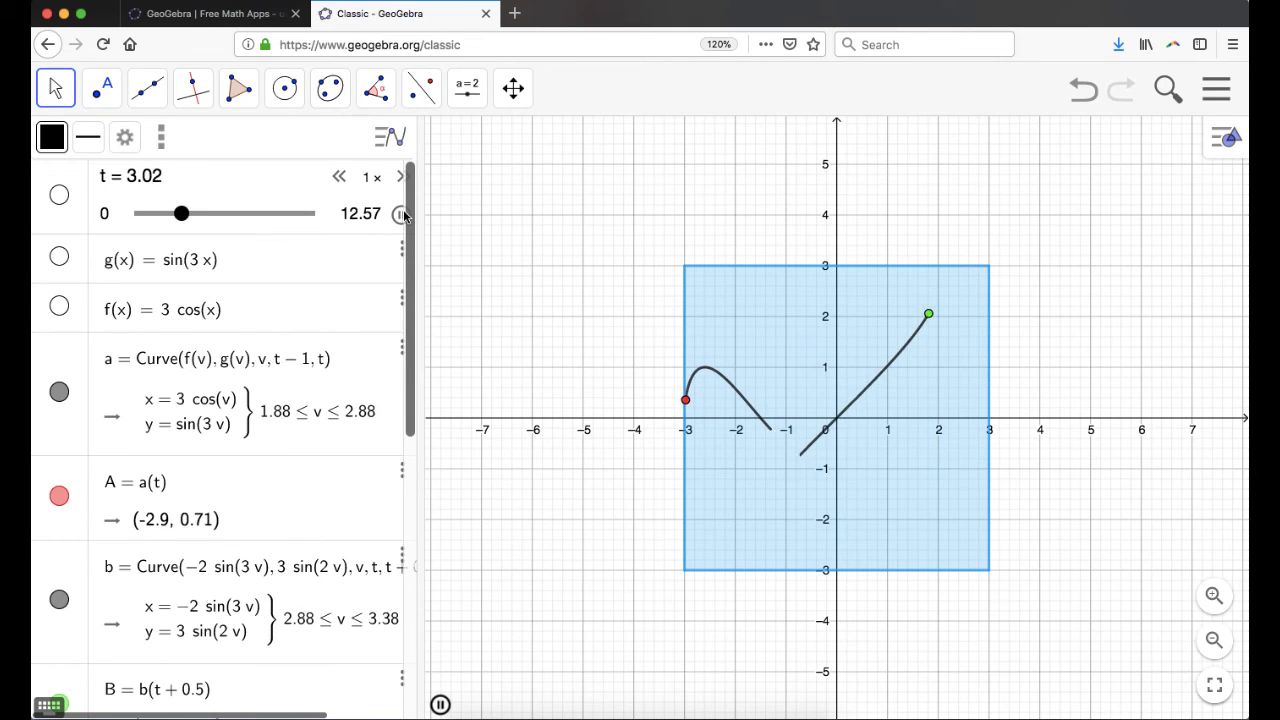
{"action": "left_click", "coordinate": [401, 215]}
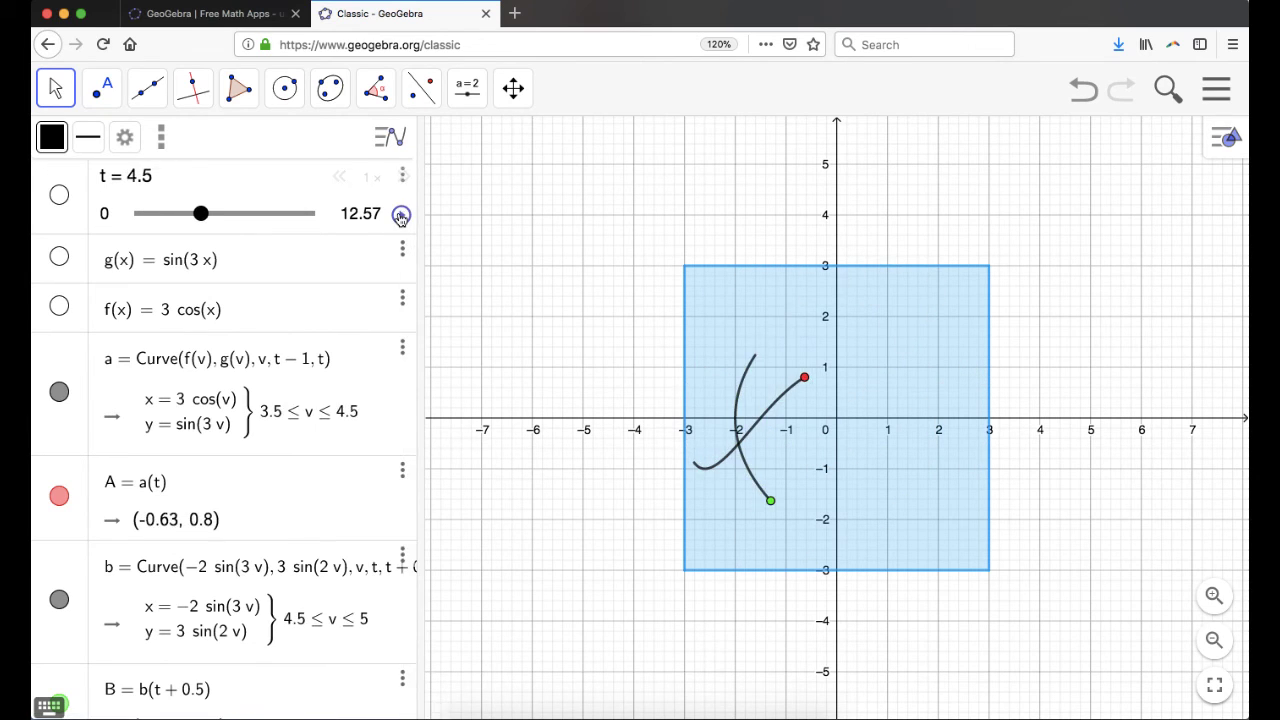
- Create a point sequence along curve a with Sequence(a(v), v, t - 1, t, .2), matching the curve's parameter range
{"action": "scroll", "coordinate": [253, 318], "scroll_direction": "down", "scroll_amount": 5}
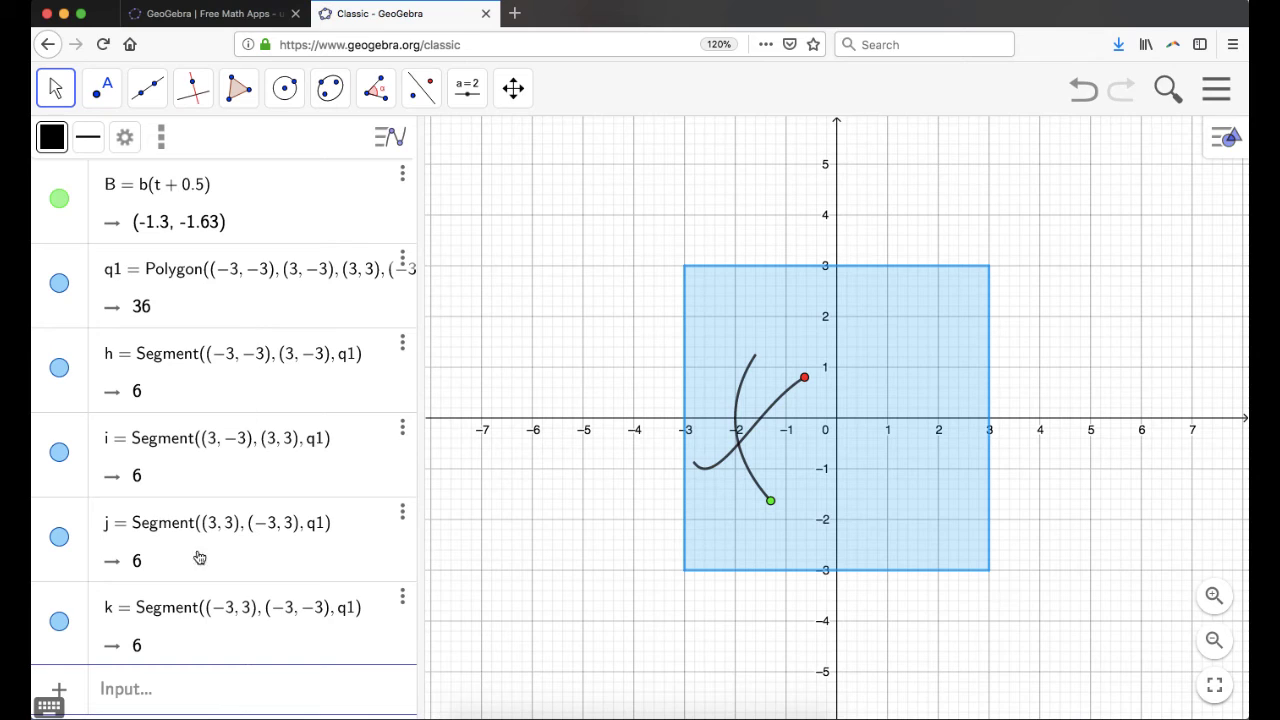
{"action": "left_click", "coordinate": [137, 689]}
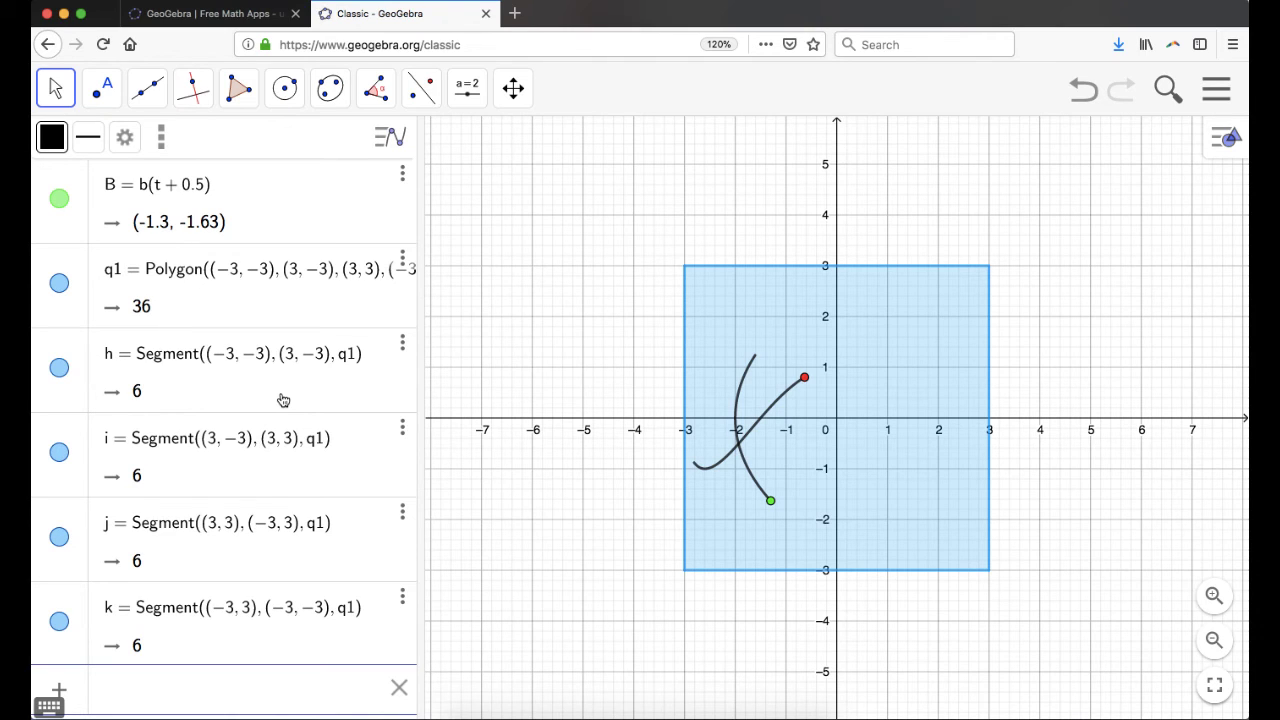
{"action": "type", "text": "sequ"}
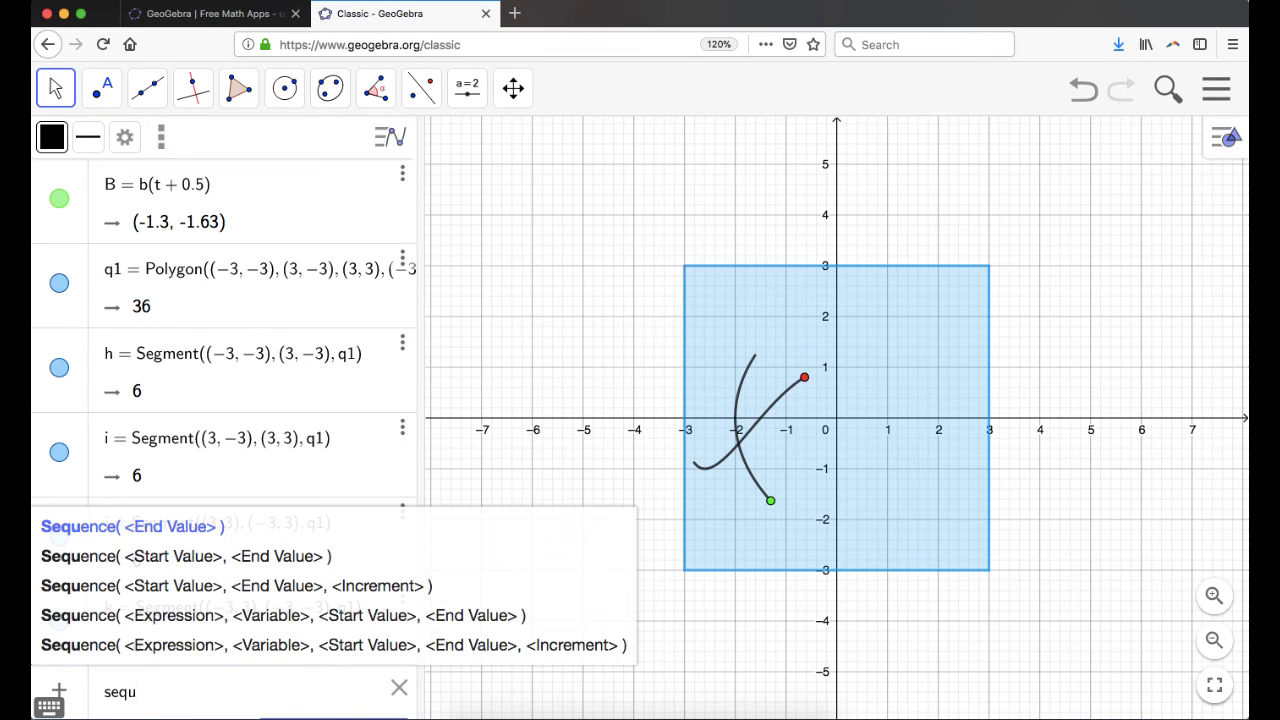
{"action": "type", "text": "ence"}
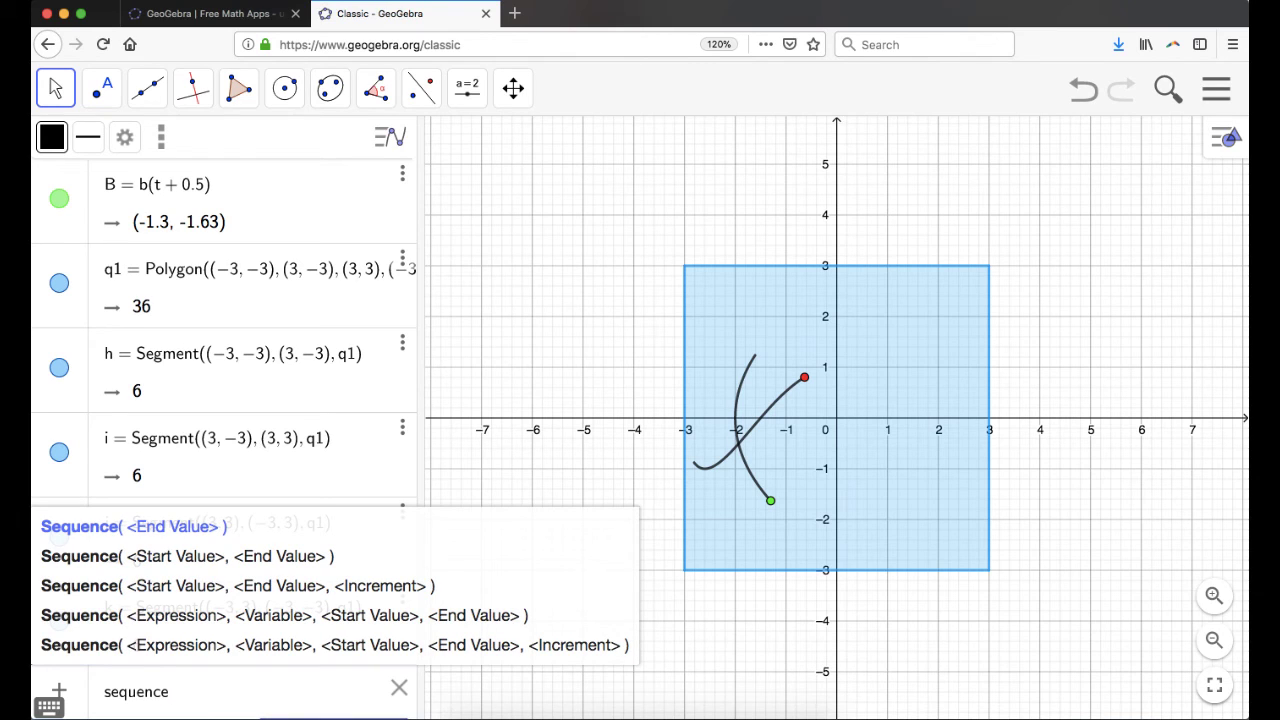
{"action": "type", "text": "("}
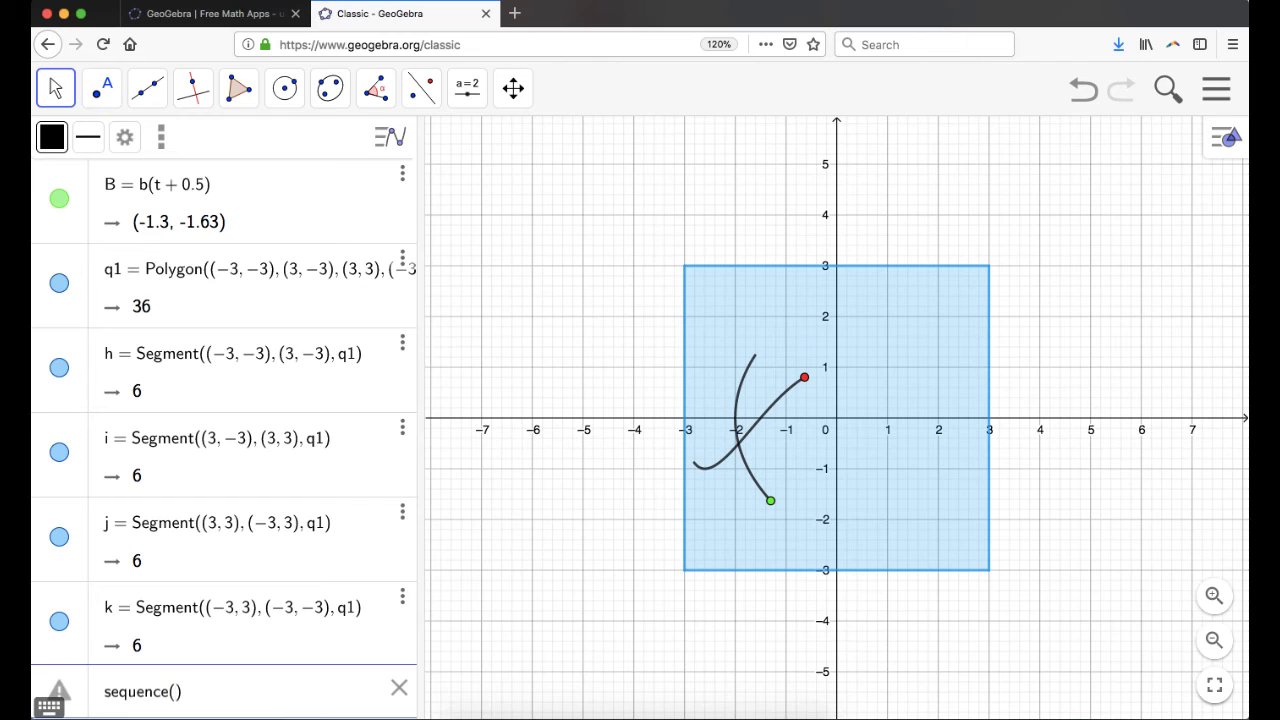
{"action": "type", "text": "a(v"}
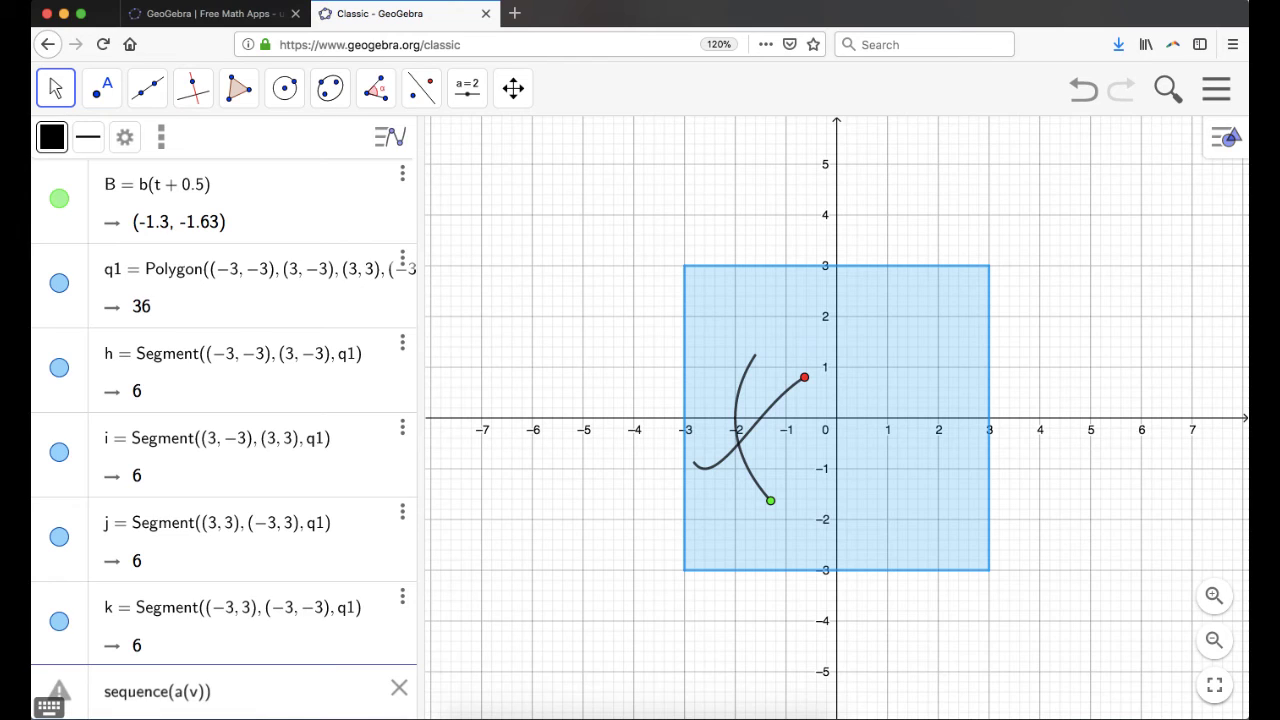
{"action": "type", "text": "), v,"}
{"action": "scroll", "coordinate": [293, 322], "scroll_direction": "up", "scroll_amount": 3}
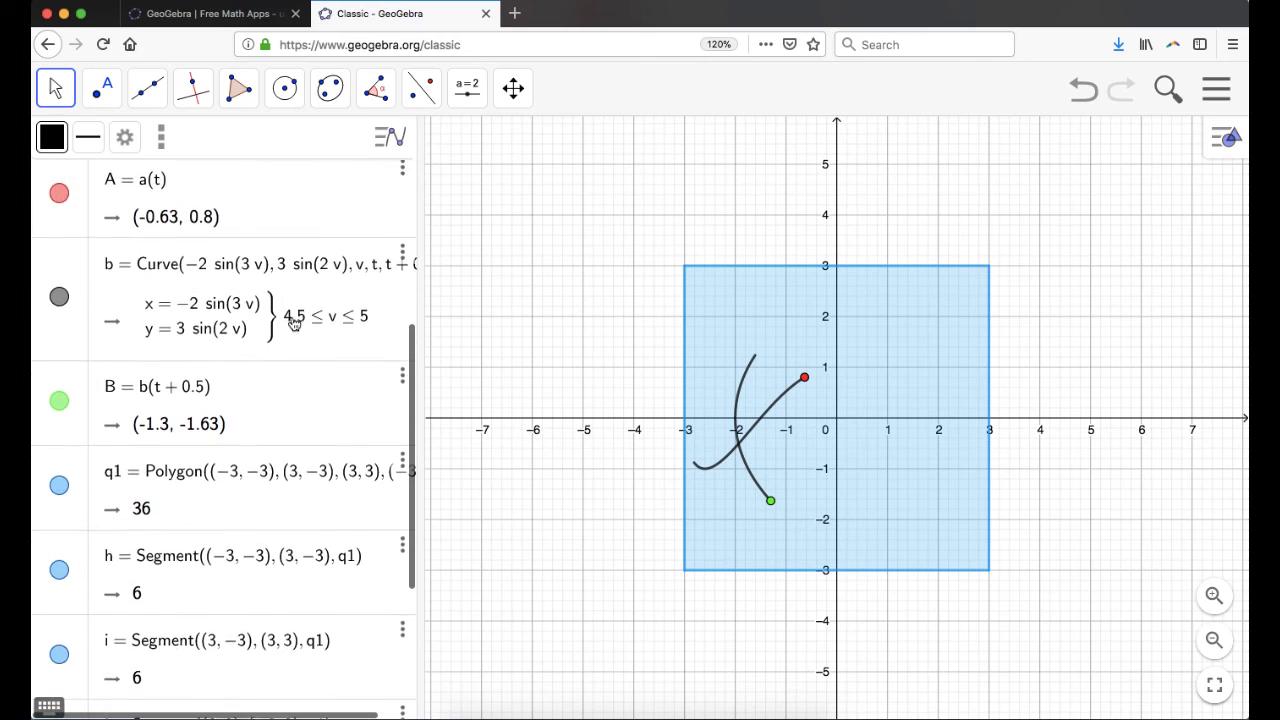
{"action": "scroll", "coordinate": [293, 322], "scroll_direction": "up", "scroll_amount": 4}
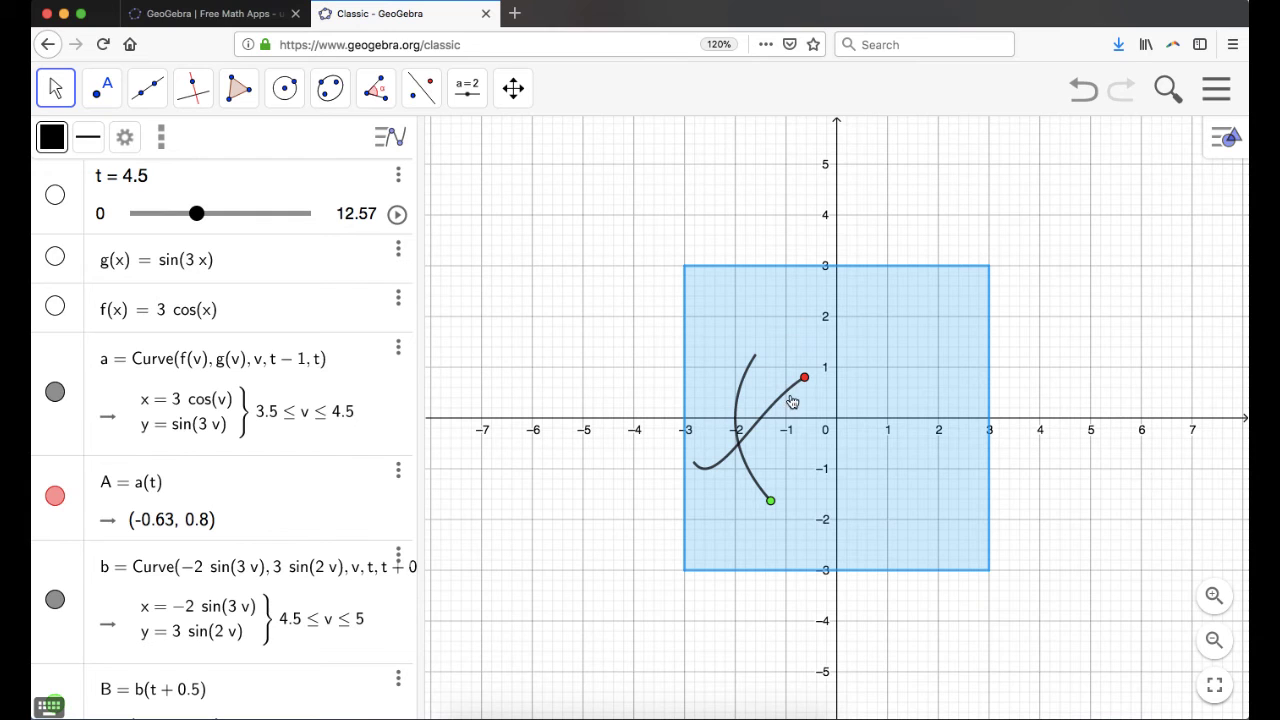
{"action": "scroll", "coordinate": [300, 375], "scroll_direction": "down", "scroll_amount": 5}
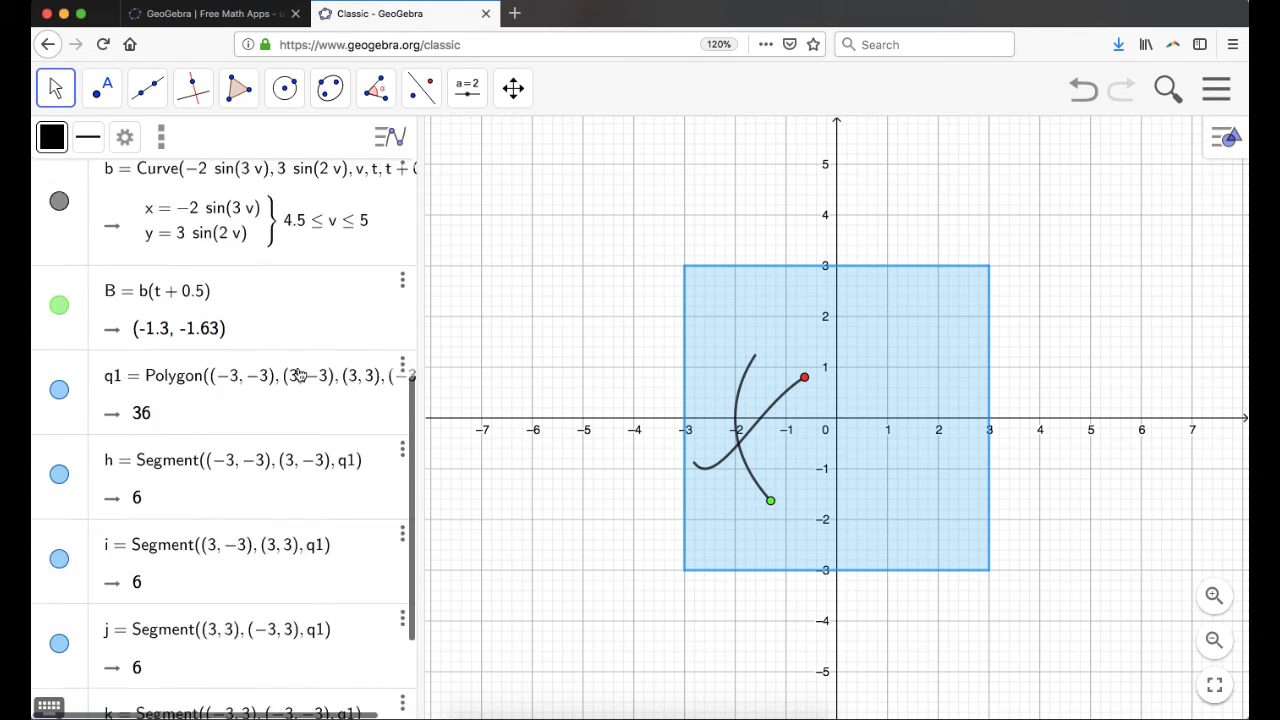
{"action": "scroll", "coordinate": [300, 375], "scroll_direction": "down", "scroll_amount": 2}
{"action": "type", "text": "t-1"}
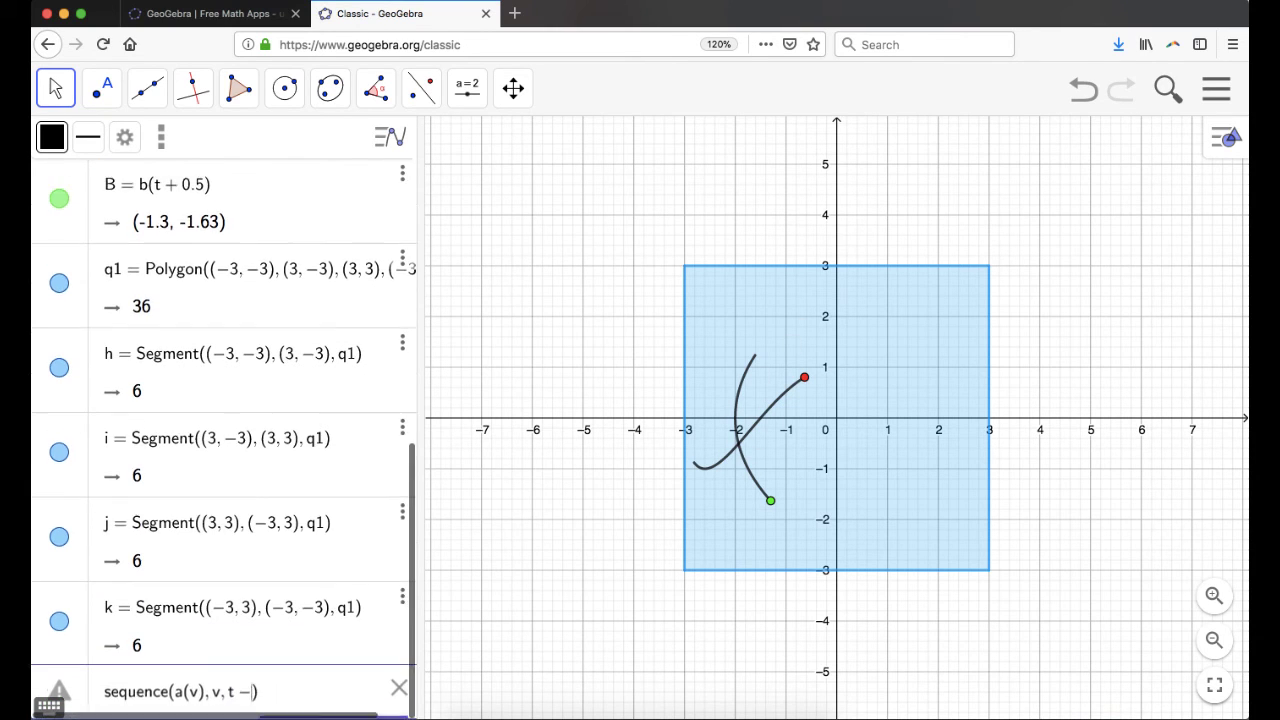
{"action": "type", "text": ",t"}
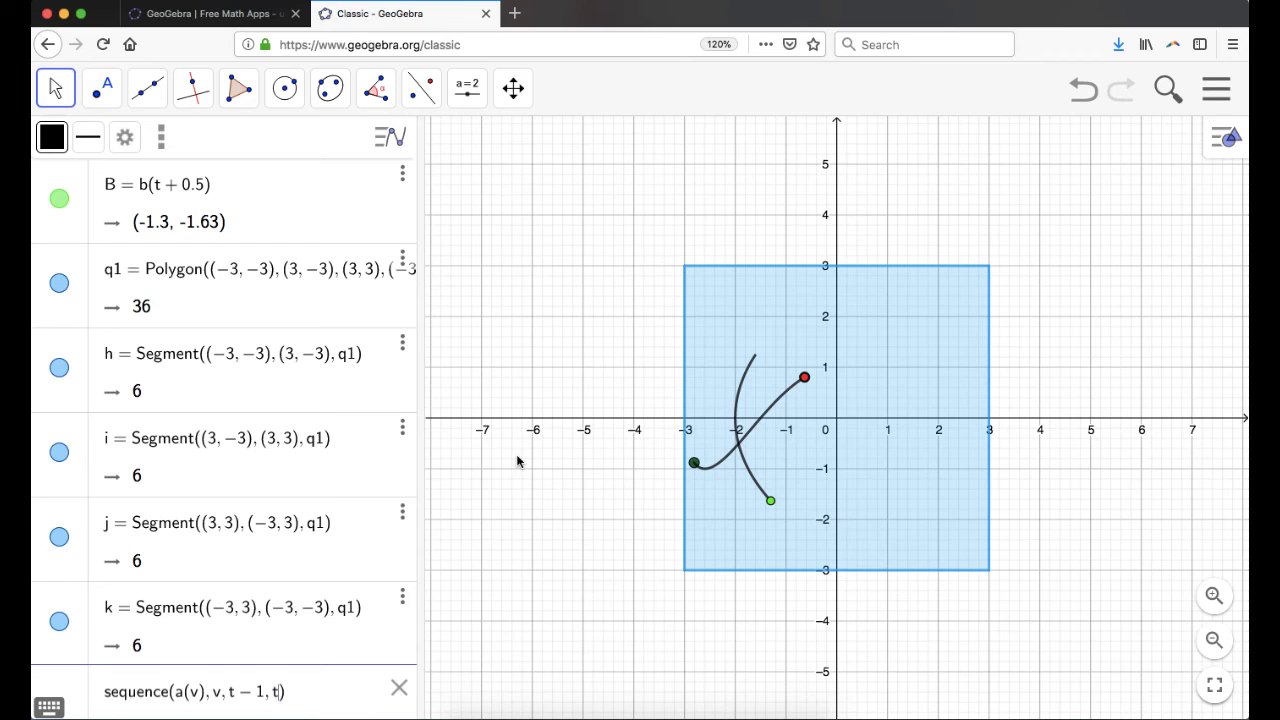
{"action": "type", "text": ",.2"}
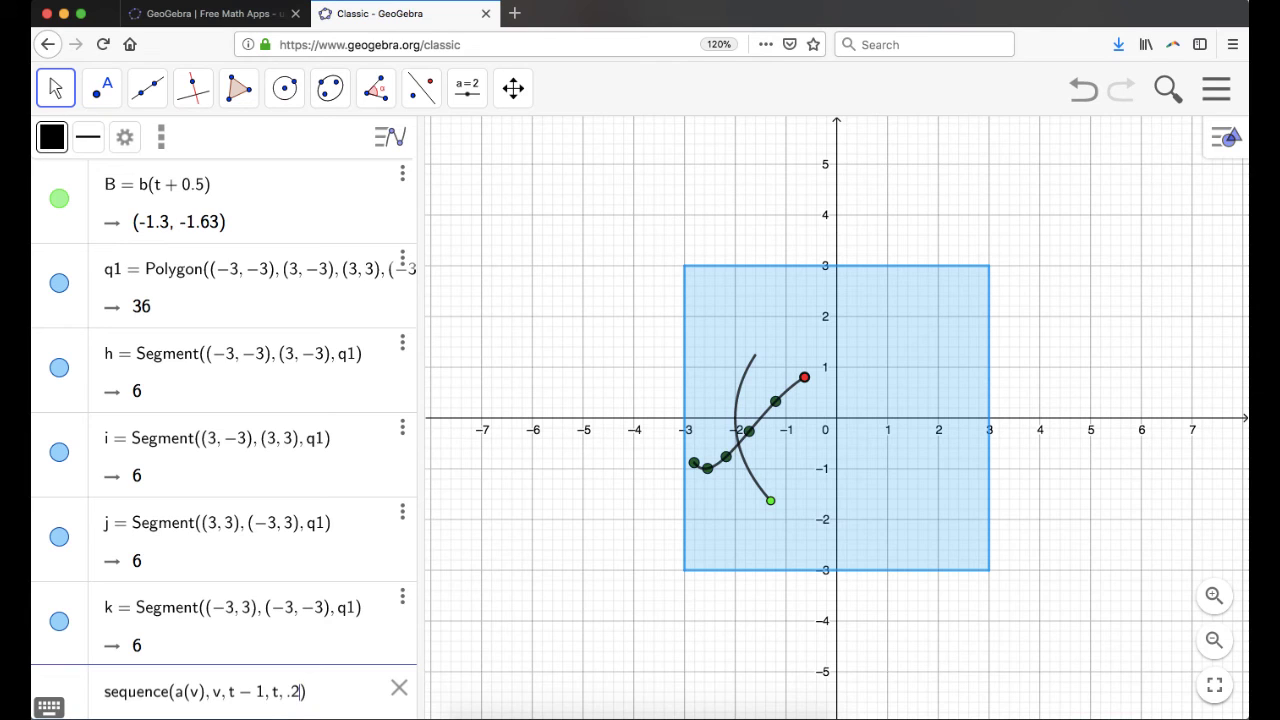
{"action": "key", "text": "Return"}
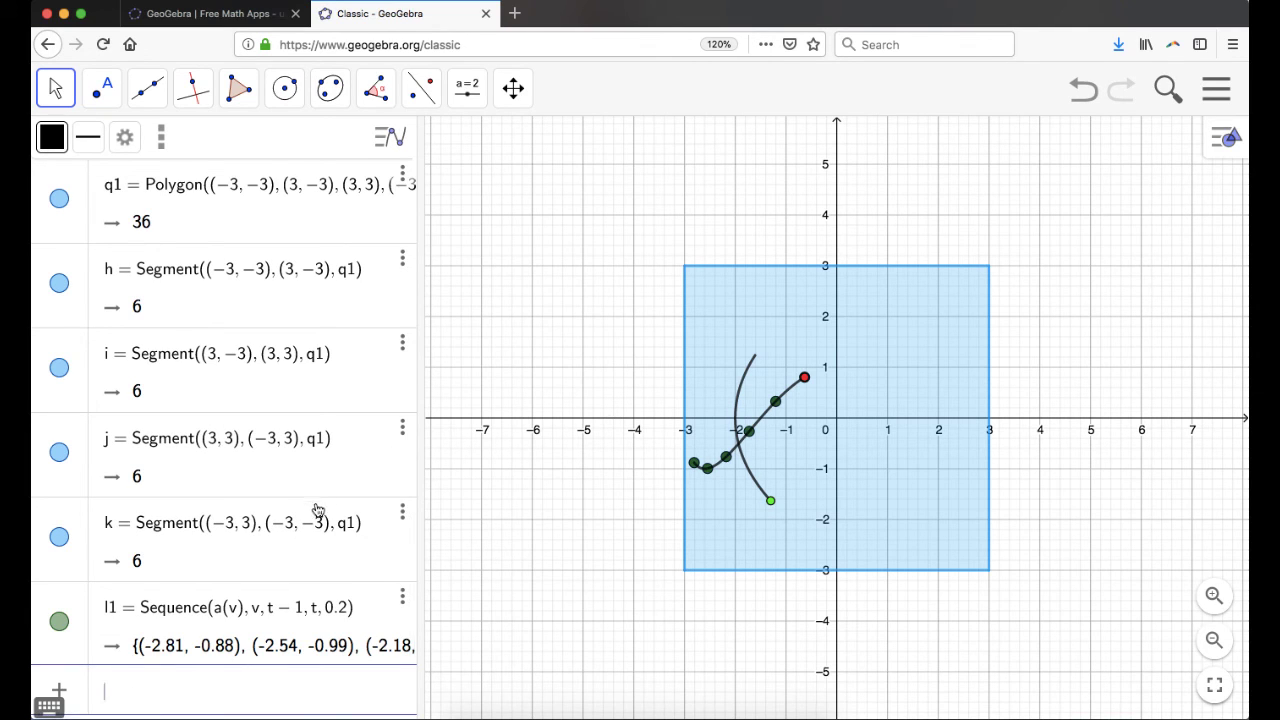
- Animate slider t to watch the point sequence travel along curve a, and stop the animation
{"action": "scroll", "coordinate": [304, 603], "scroll_direction": "up", "scroll_amount": 10}
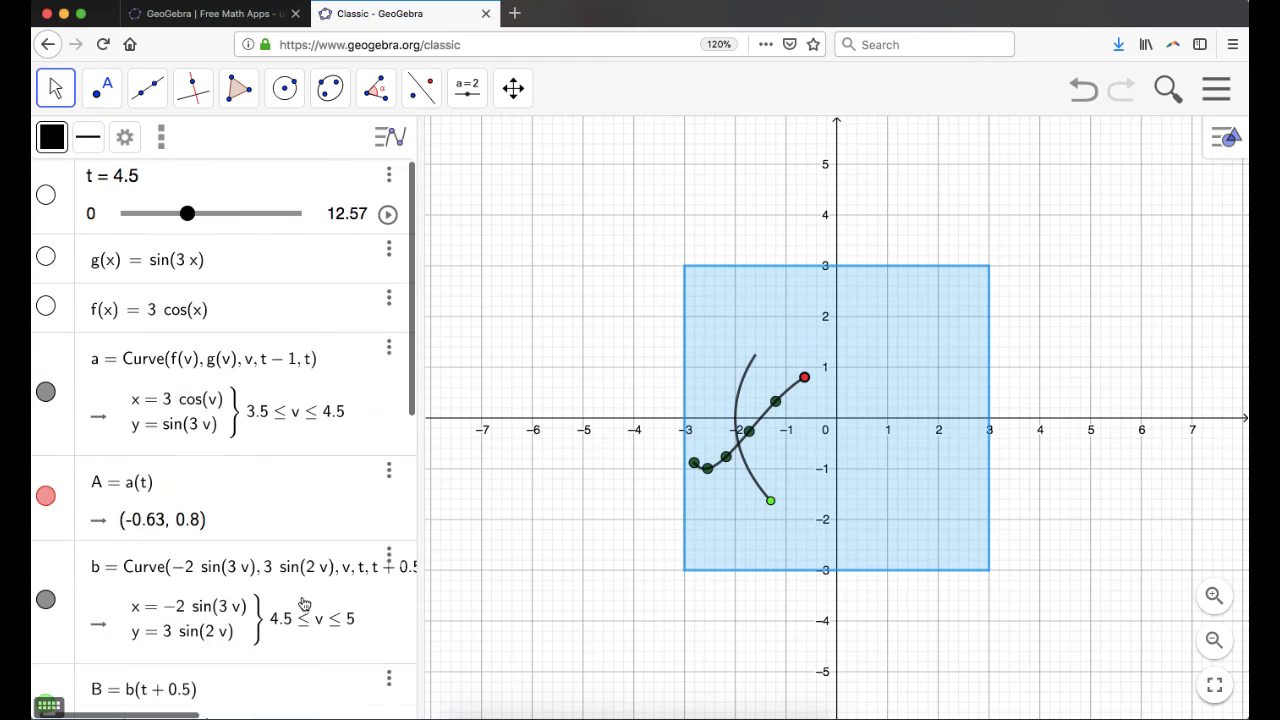
{"action": "left_click", "coordinate": [388, 215]}
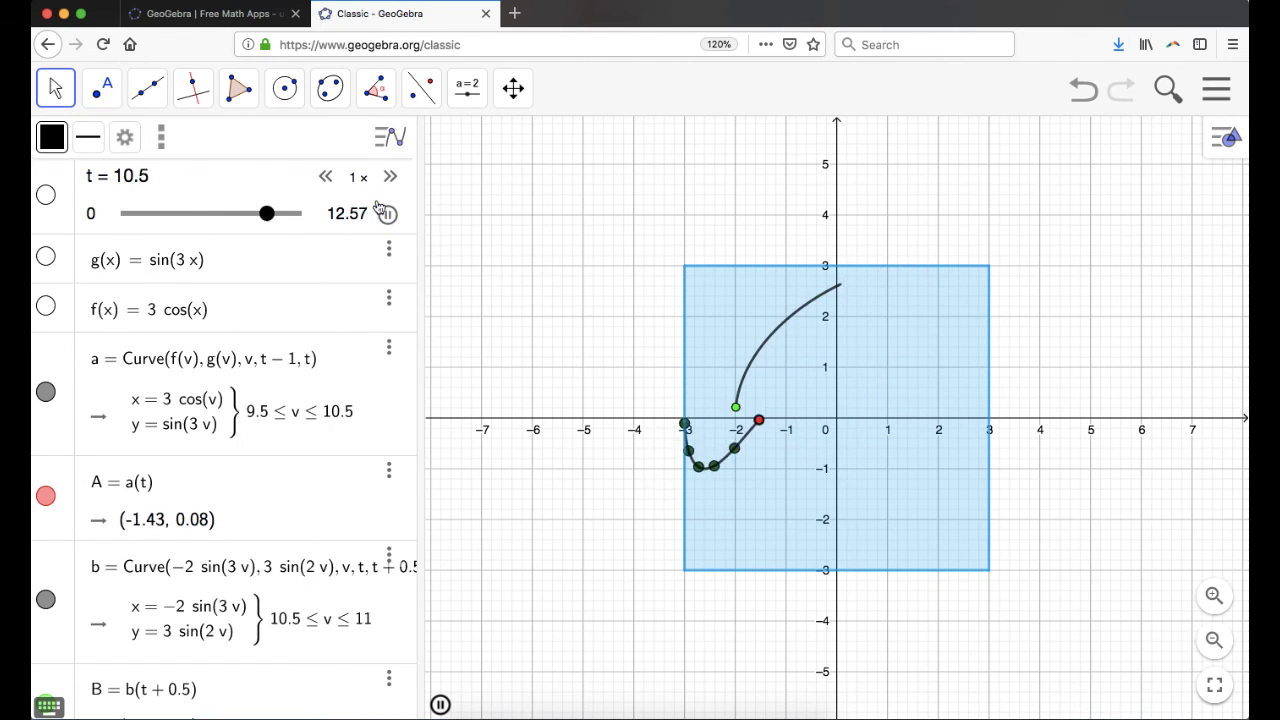
{"action": "left_click", "coordinate": [389, 216]}
- Examine the full definition of curve b for its variable and parameter range
{"action": "scroll", "coordinate": [284, 331], "scroll_direction": "down", "scroll_amount": 6}
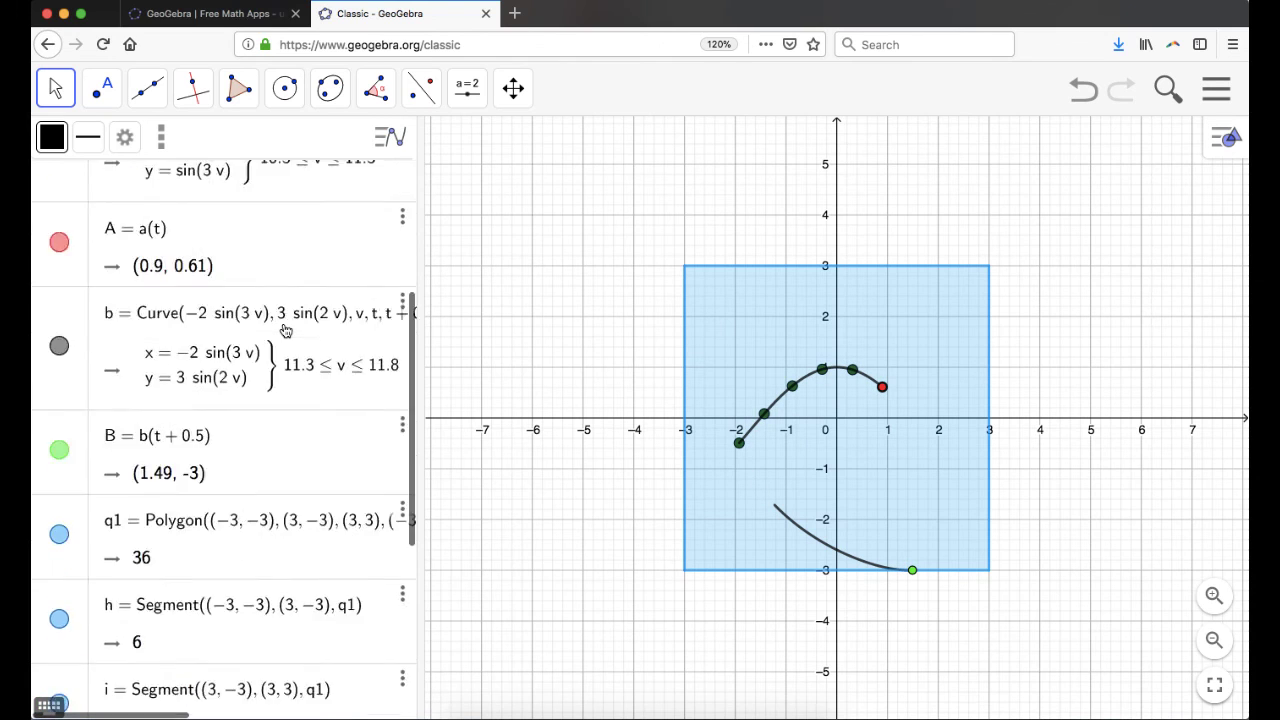
{"action": "scroll", "coordinate": [284, 331], "scroll_direction": "up", "scroll_amount": 2}
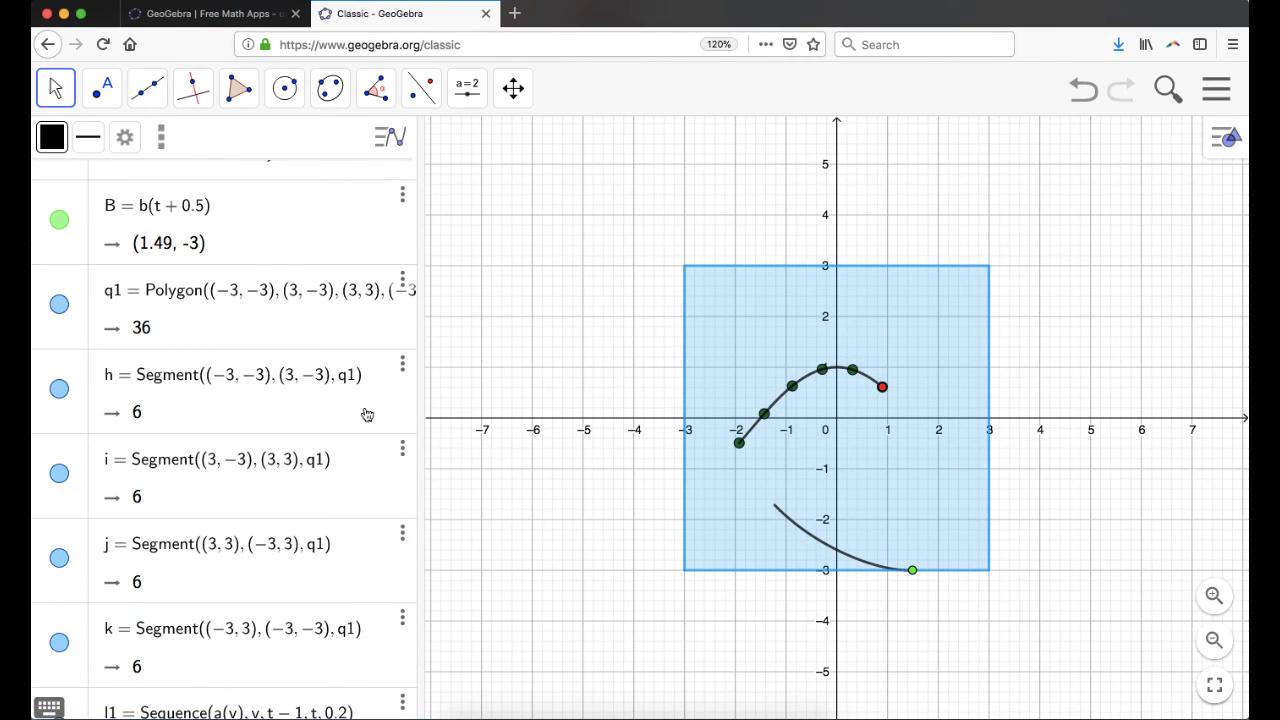
{"action": "scroll", "coordinate": [218, 340], "scroll_direction": "up", "scroll_amount": 3}
{"action": "scroll", "coordinate": [216, 340], "scroll_direction": "up", "scroll_amount": 2}
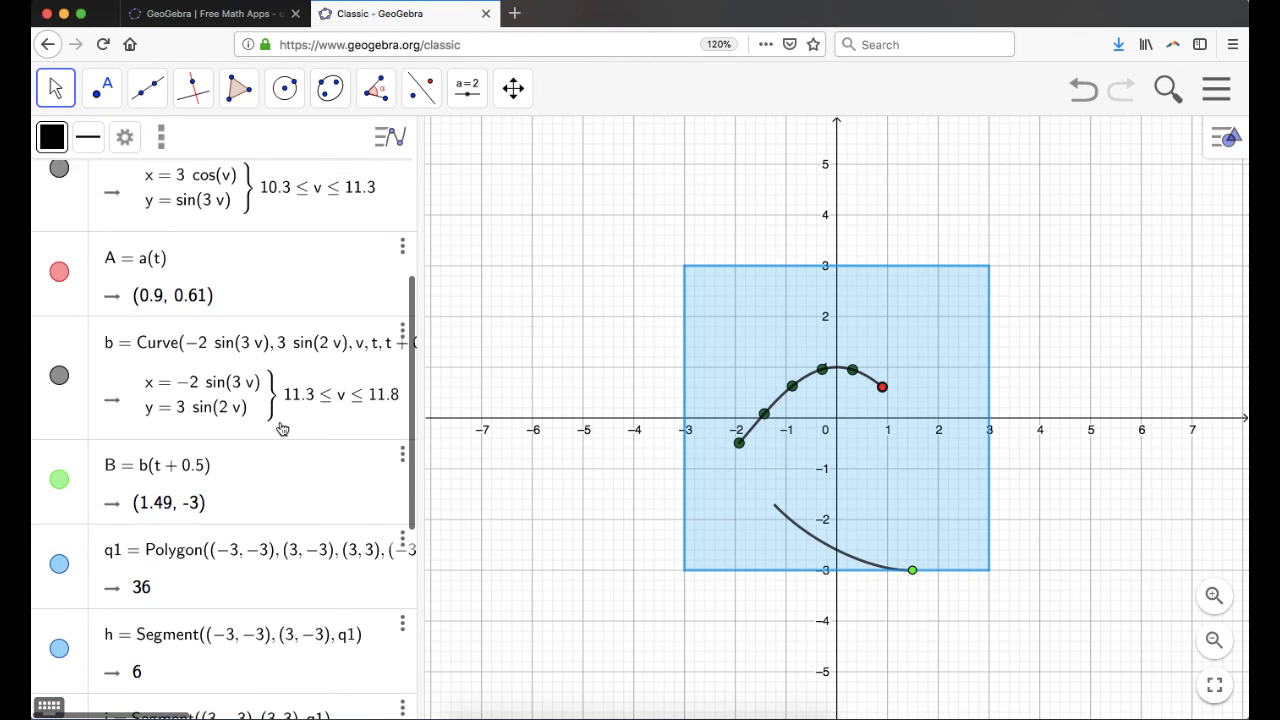
{"action": "scroll", "coordinate": [283, 430], "scroll_direction": "up", "scroll_amount": 2}
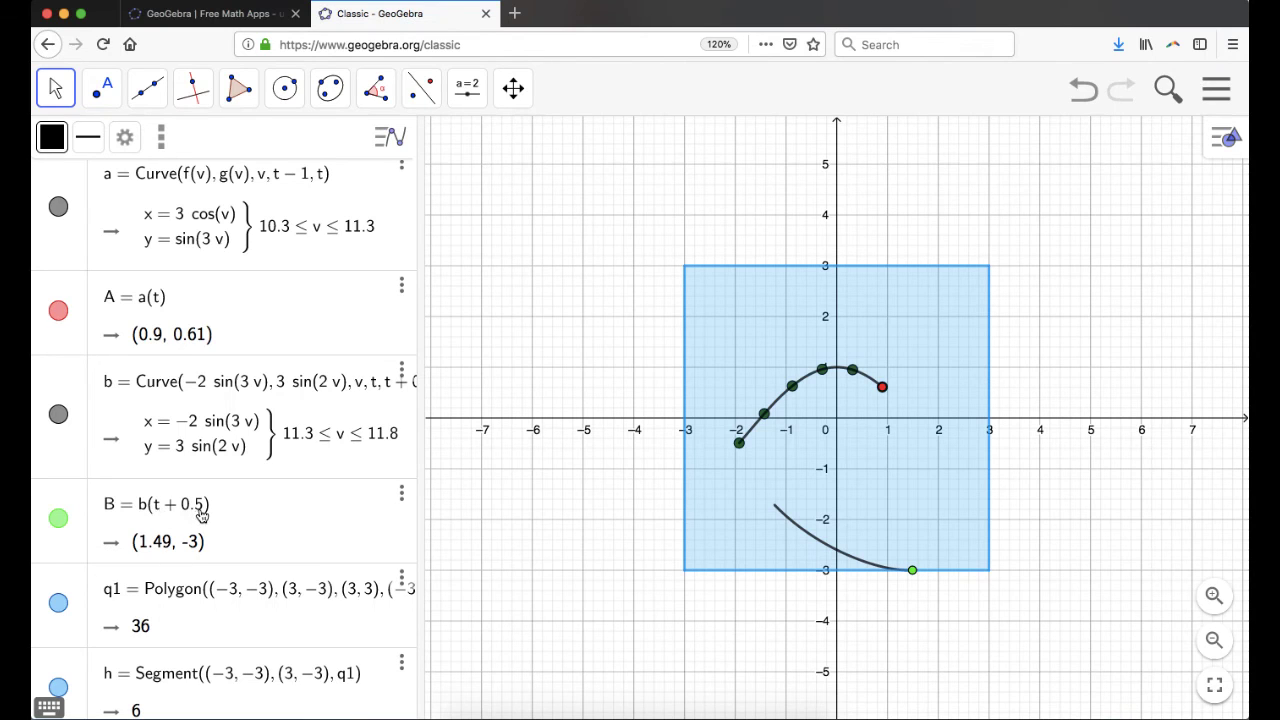
{"action": "scroll", "coordinate": [214, 515], "scroll_direction": "up", "scroll_amount": 1}
{"action": "scroll", "coordinate": [214, 515], "scroll_direction": "up", "scroll_amount": 3}
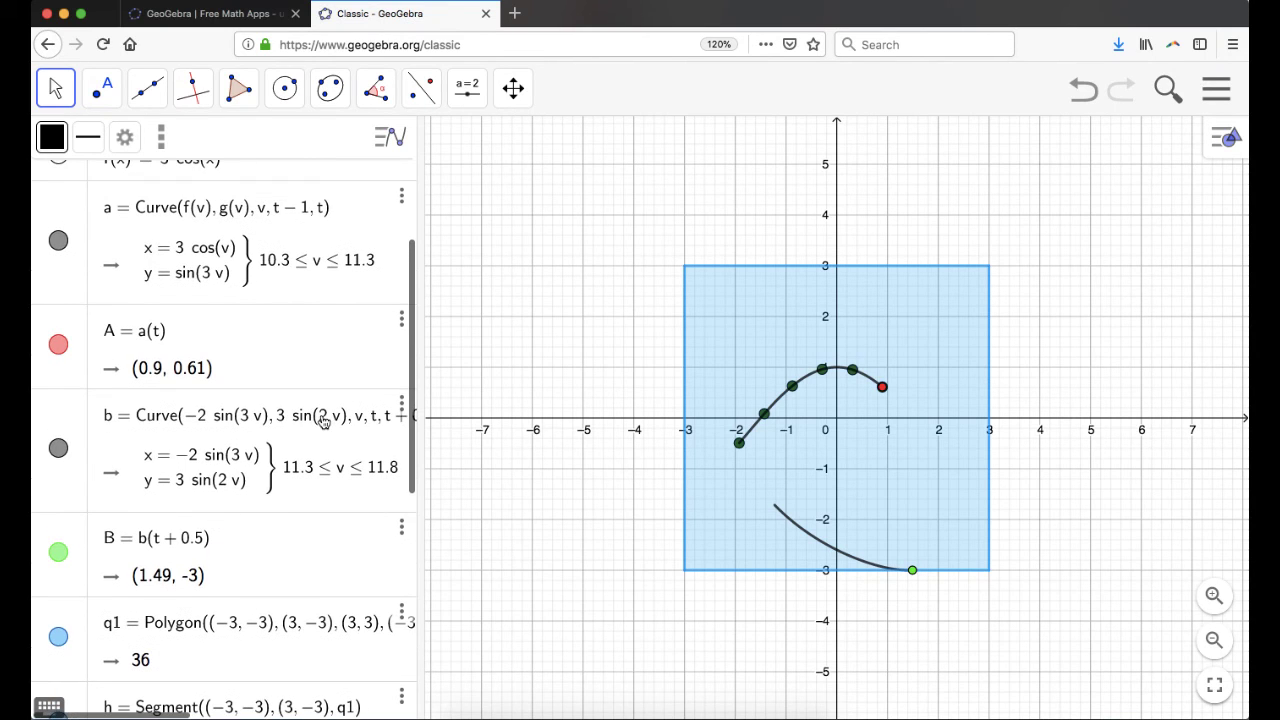
{"action": "scroll", "coordinate": [323, 421], "scroll_direction": "right", "scroll_amount": 5}
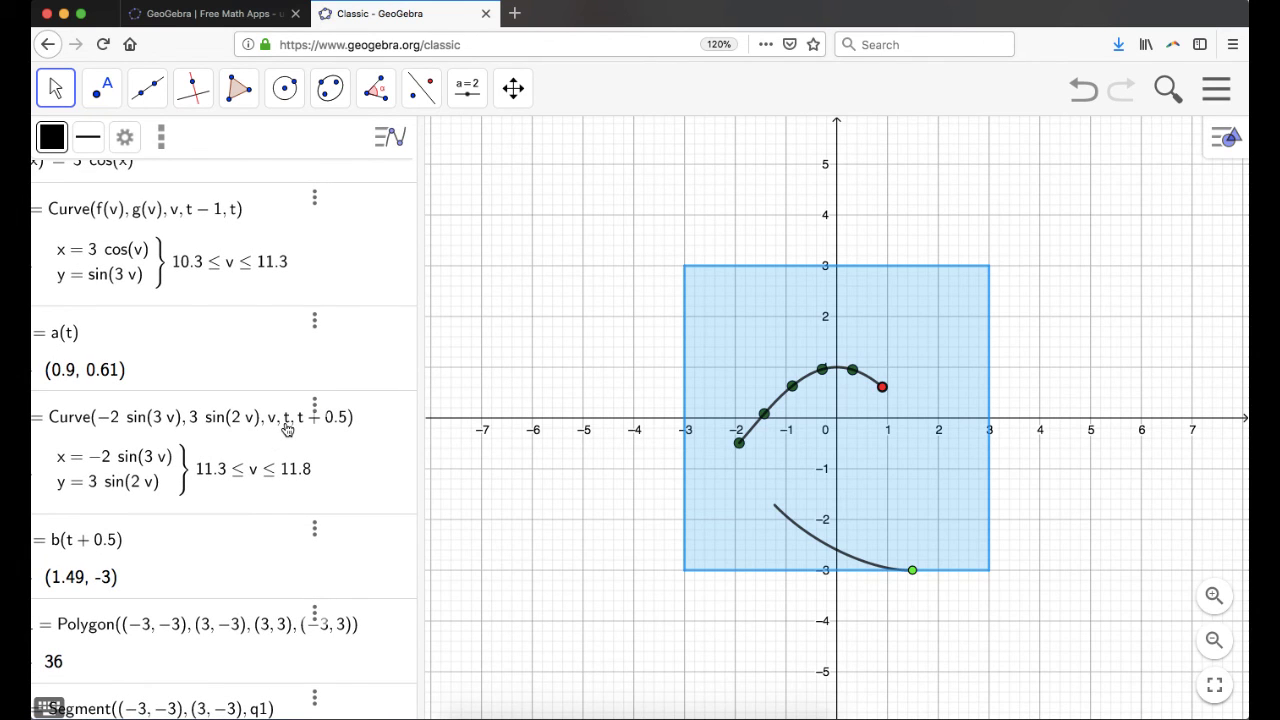
{"action": "scroll", "coordinate": [303, 431], "scroll_direction": "down", "scroll_amount": 5}
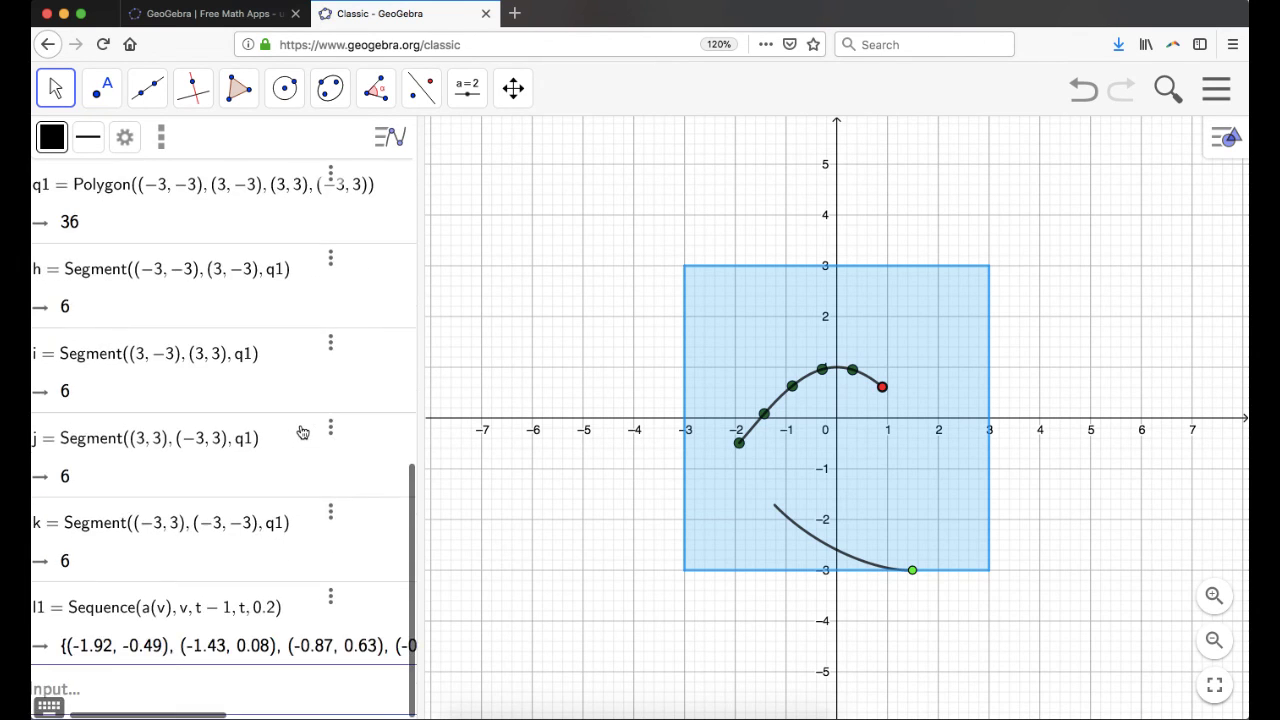
- Create a point sequence along curve b with Sequence(b(v), v, t, t + .5, .05)
{"action": "left_click", "coordinate": [164, 686]}
{"action": "type", "text": "se"}
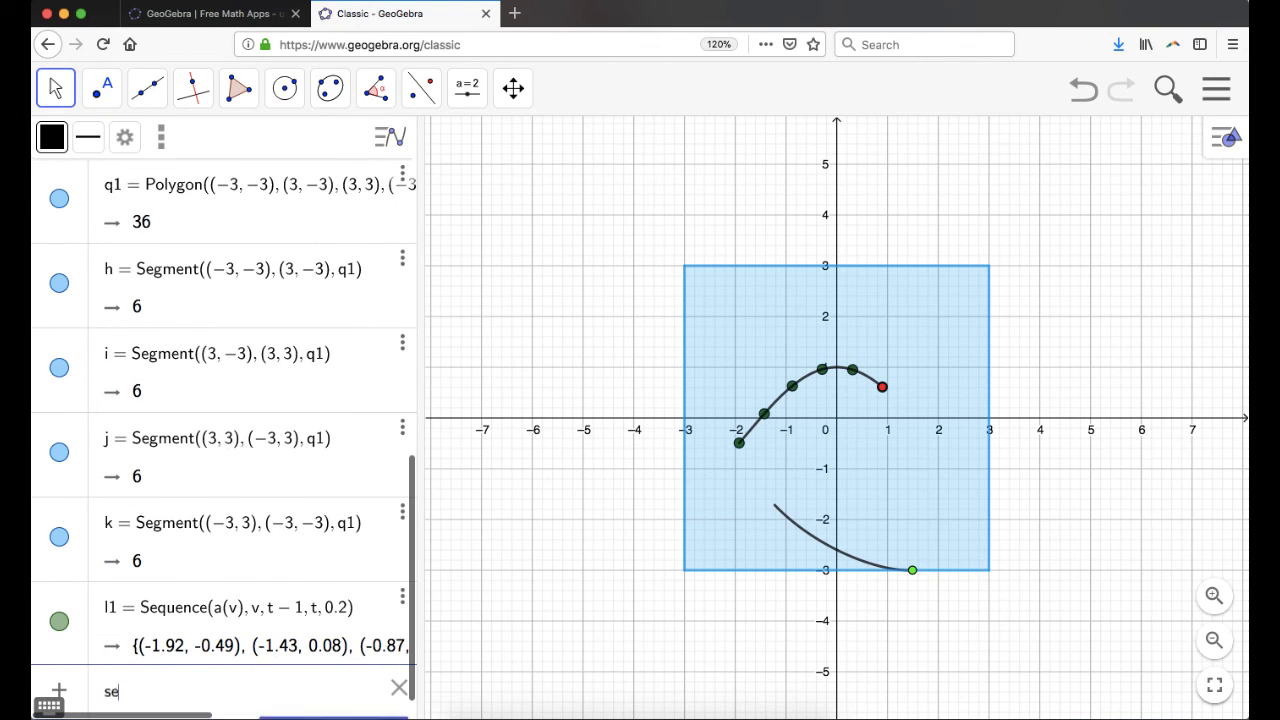
{"action": "type", "text": "quence"}
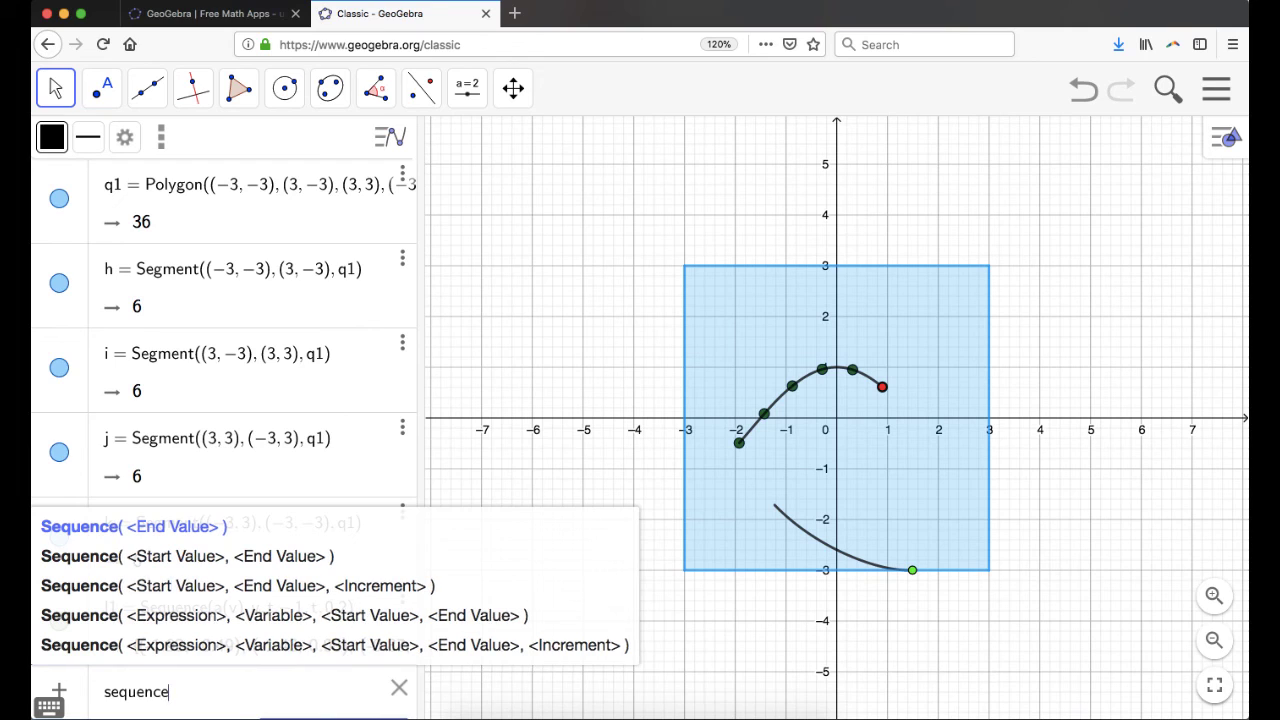
{"action": "type", "text": "(b"}
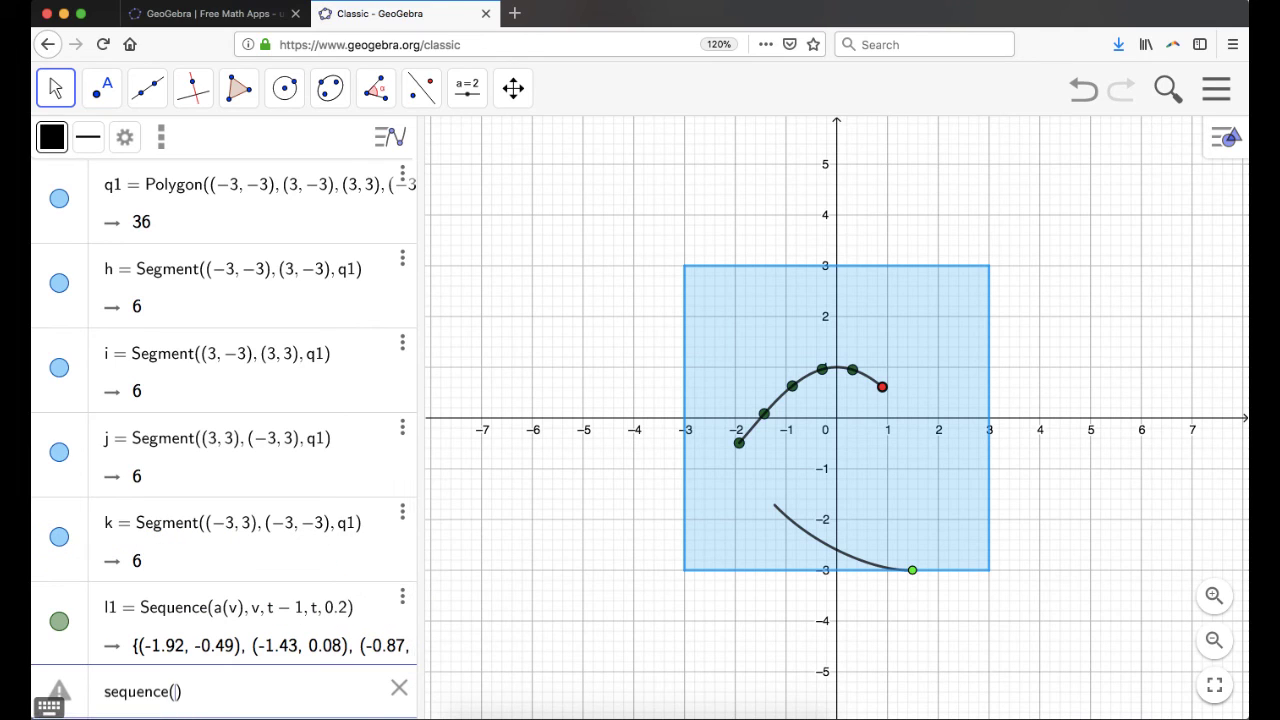
{"action": "type", "text": "(v),"}
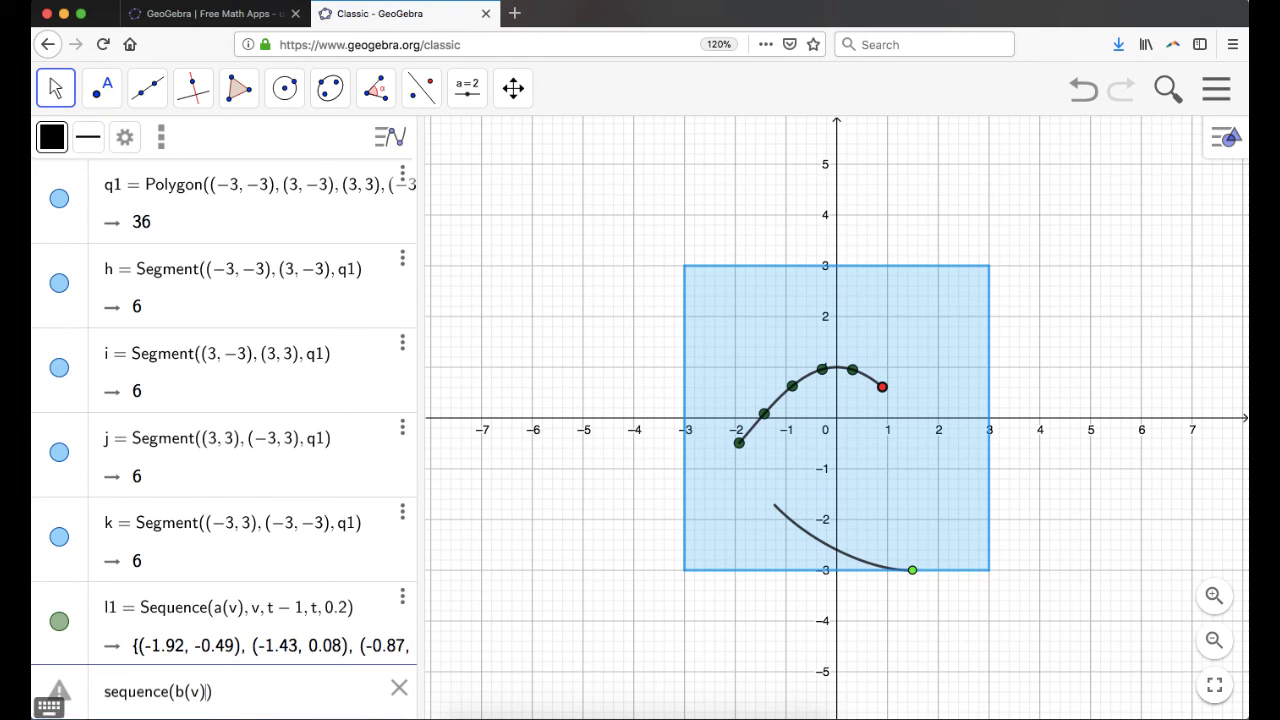
{"action": "type", "text": " v, t, t + .5"}
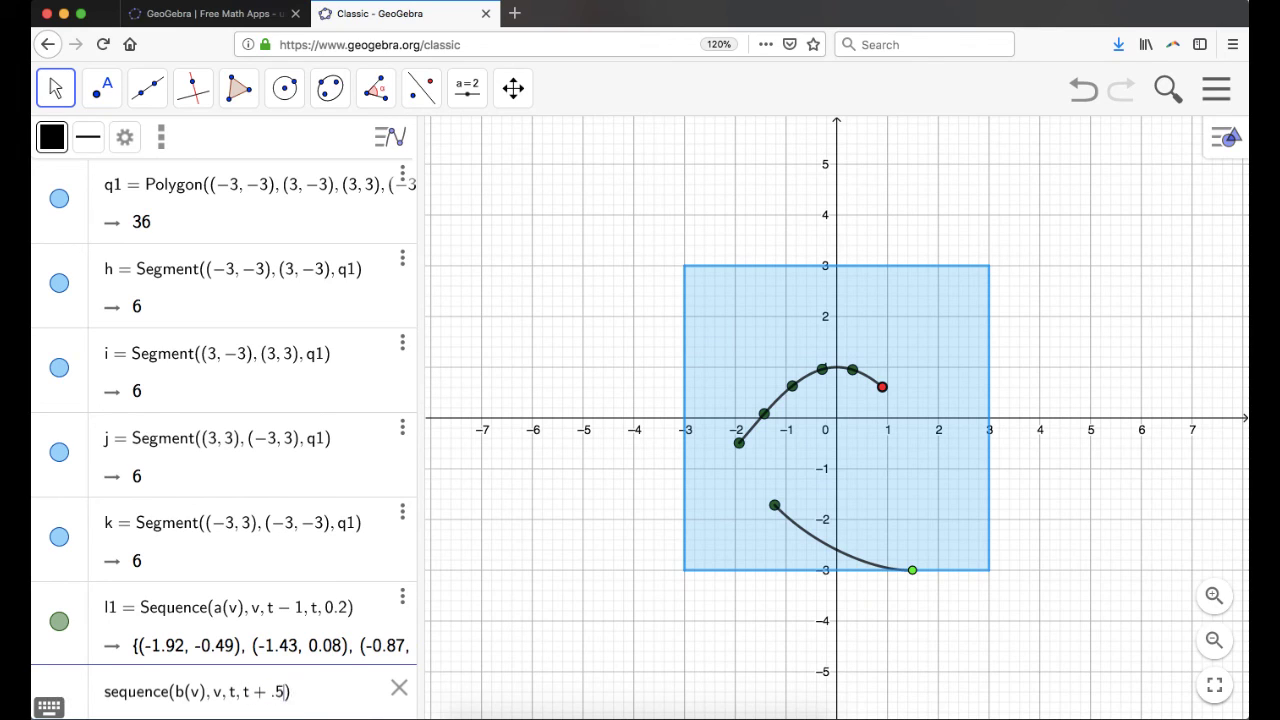
{"action": "type", "text": ","}
{"action": "type", "text": "05"}
{"action": "key", "text": "BackSpace"}
{"action": "key", "text": "BackSpace"}
{"action": "type", "text": ".05"}
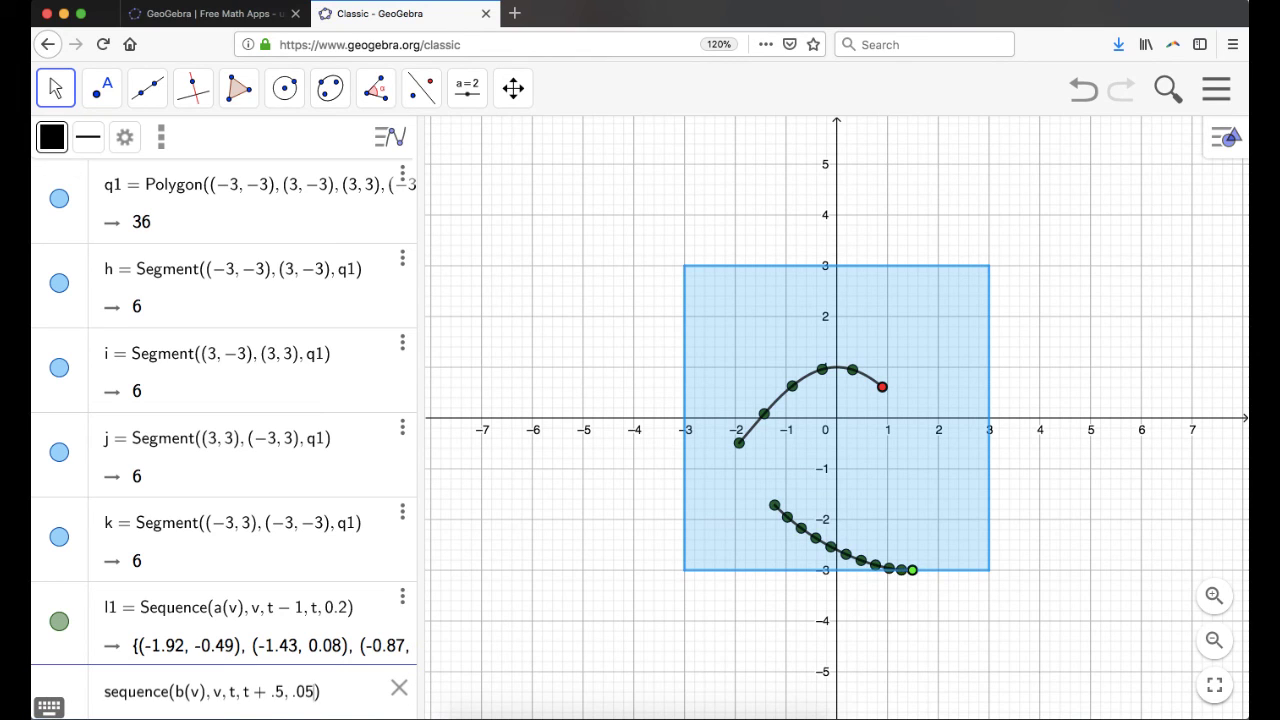
{"action": "key", "text": "Return"}
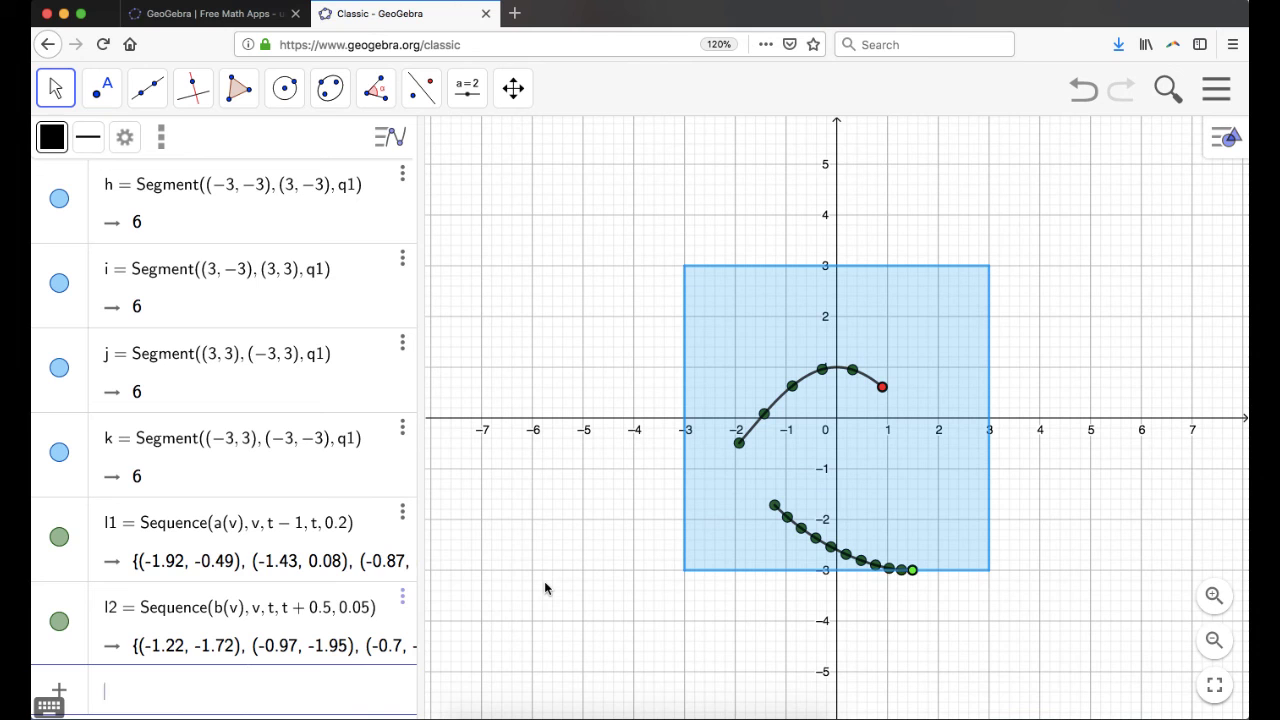
- Color the point sequence on curve a red (#FF0000) in its object settings
{"action": "scroll", "coordinate": [377, 354], "scroll_direction": "up", "scroll_amount": 10}
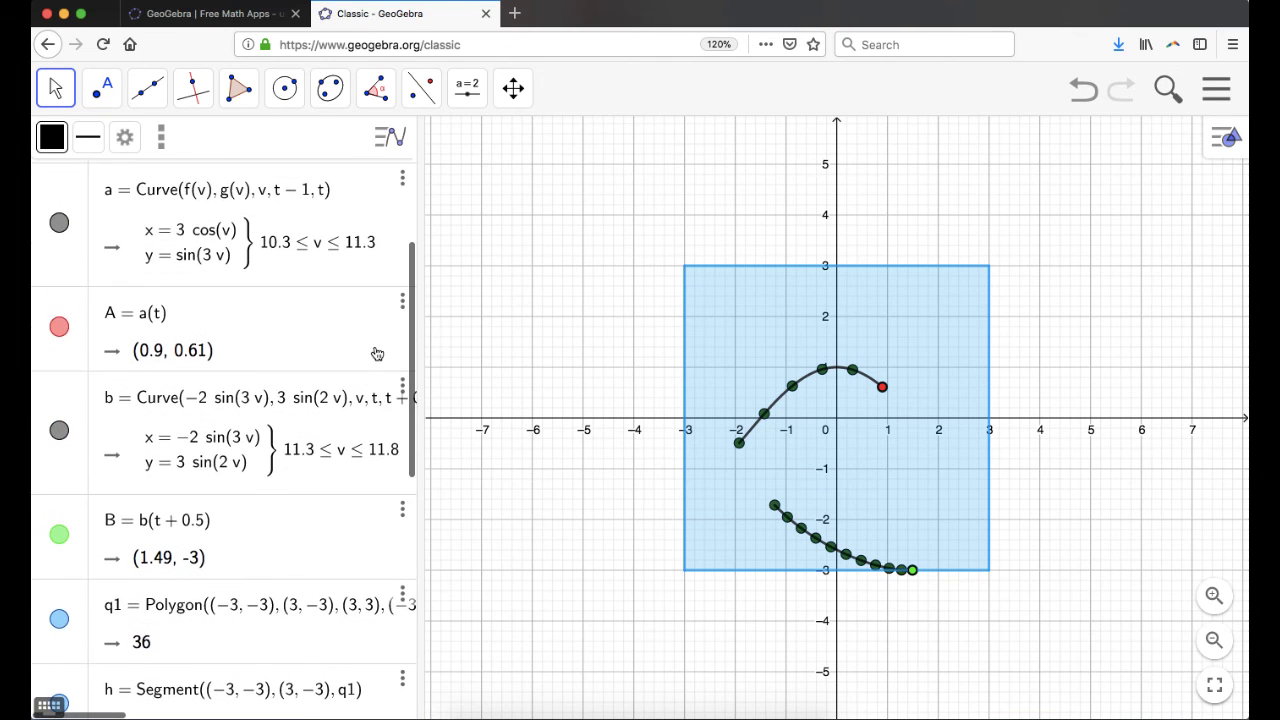
{"action": "scroll", "coordinate": [341, 540], "scroll_direction": "down", "scroll_amount": 10}
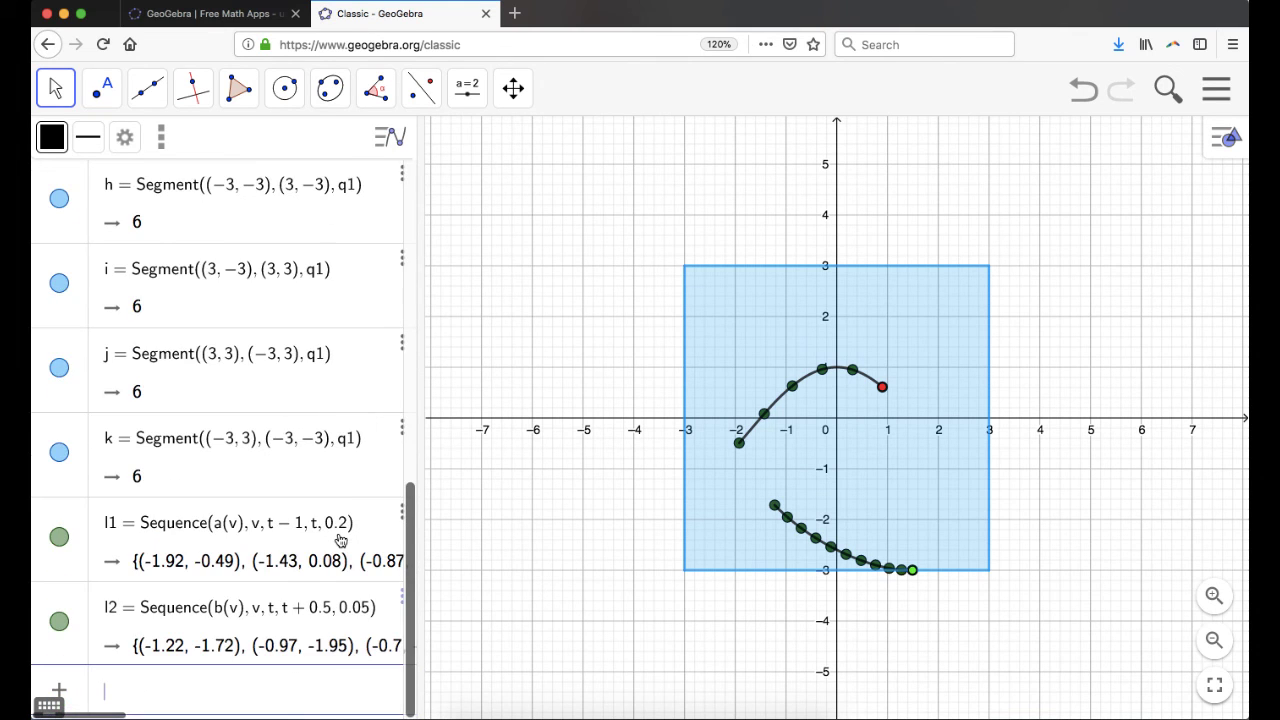
{"action": "right_click", "coordinate": [329, 540]}
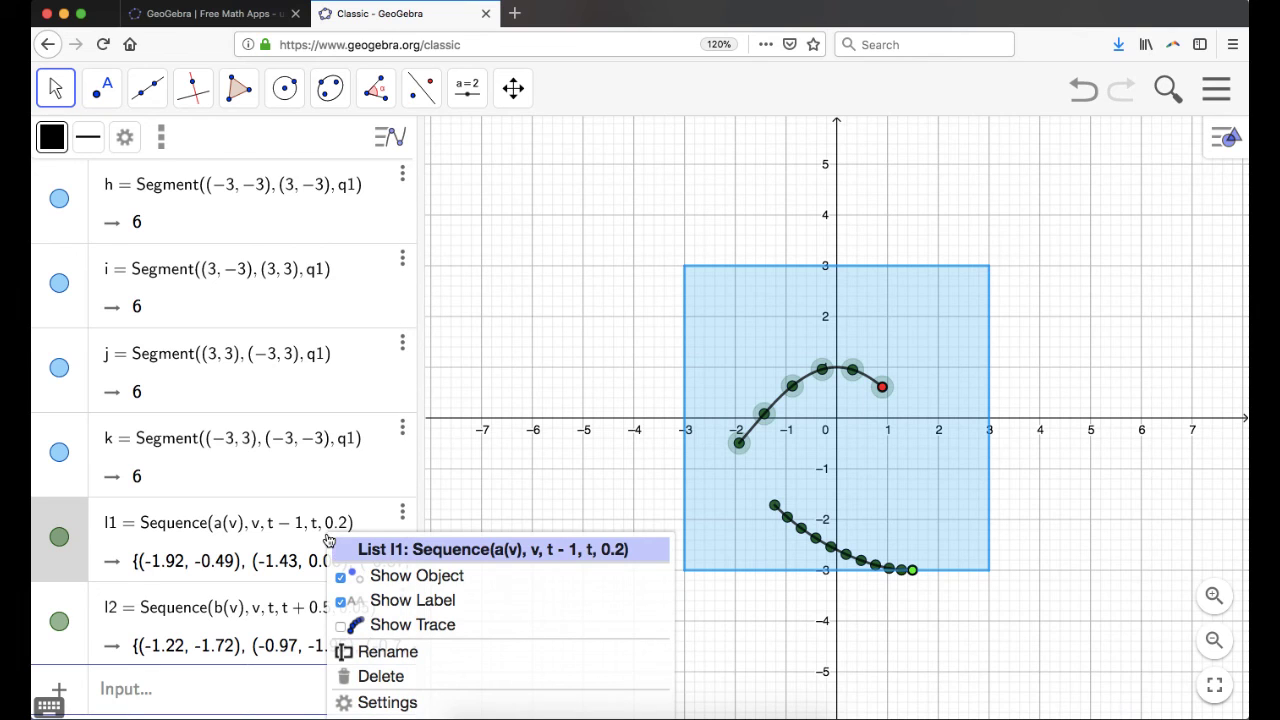
{"action": "left_click", "coordinate": [386, 703]}
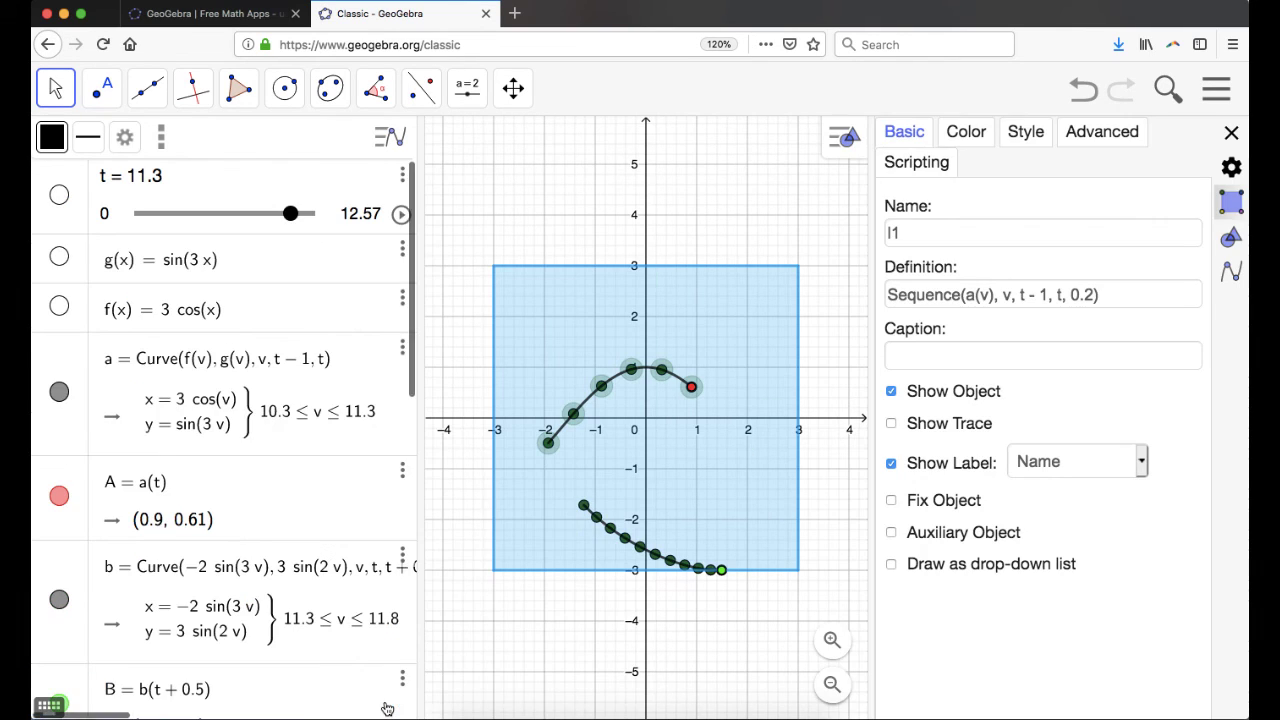
{"action": "left_click", "coordinate": [967, 134]}
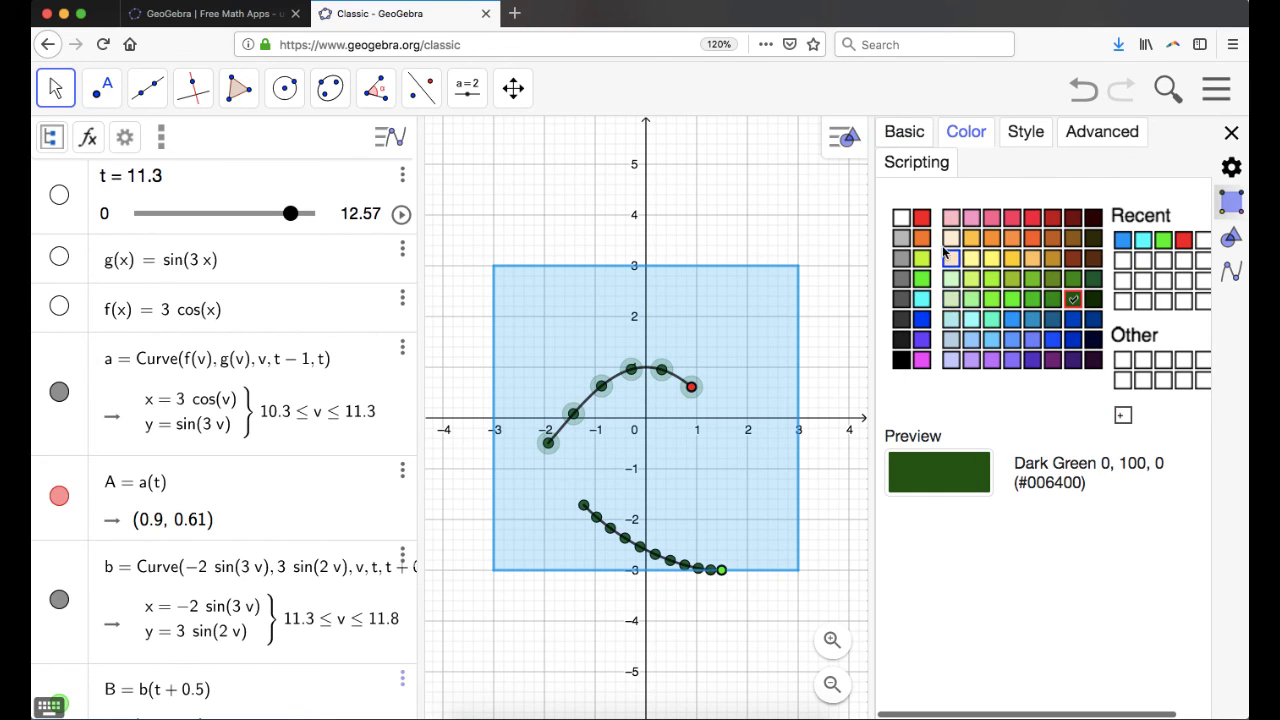
{"action": "left_click", "coordinate": [922, 218]}
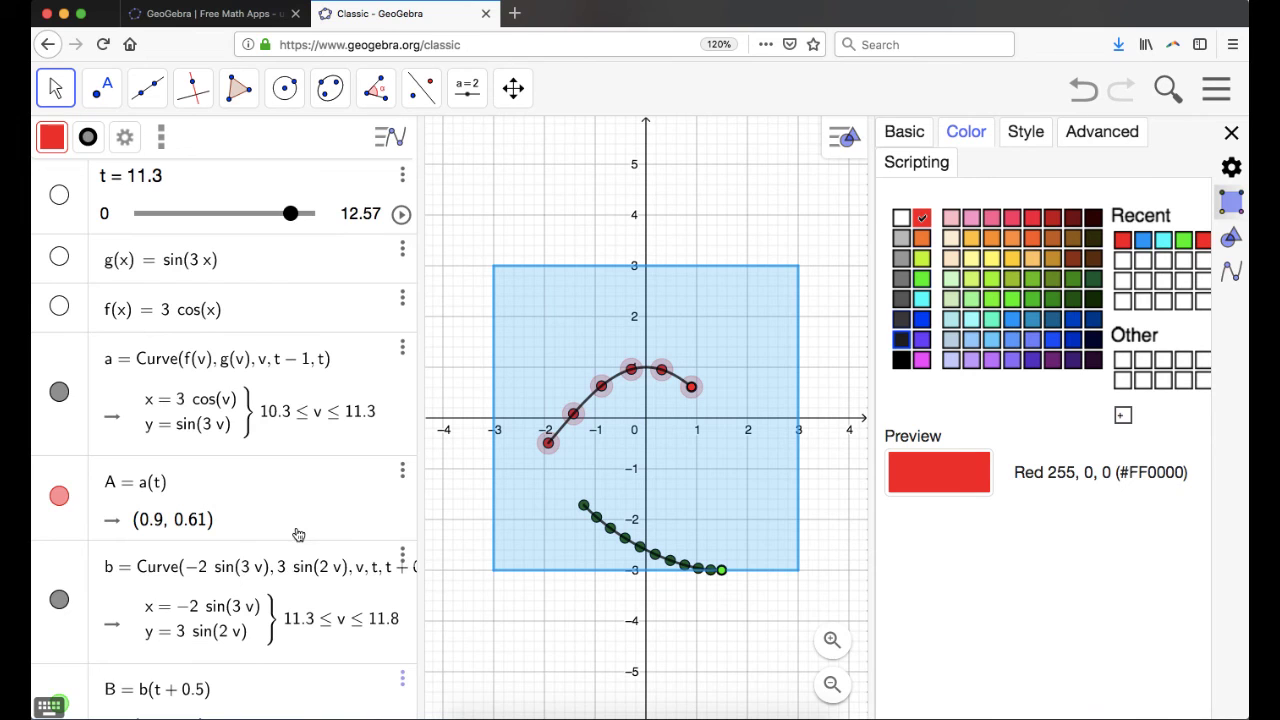
- Color the point sequence on curve b bright green in its object settings and close the settings
{"action": "scroll", "coordinate": [298, 535], "scroll_direction": "down", "scroll_amount": 10}
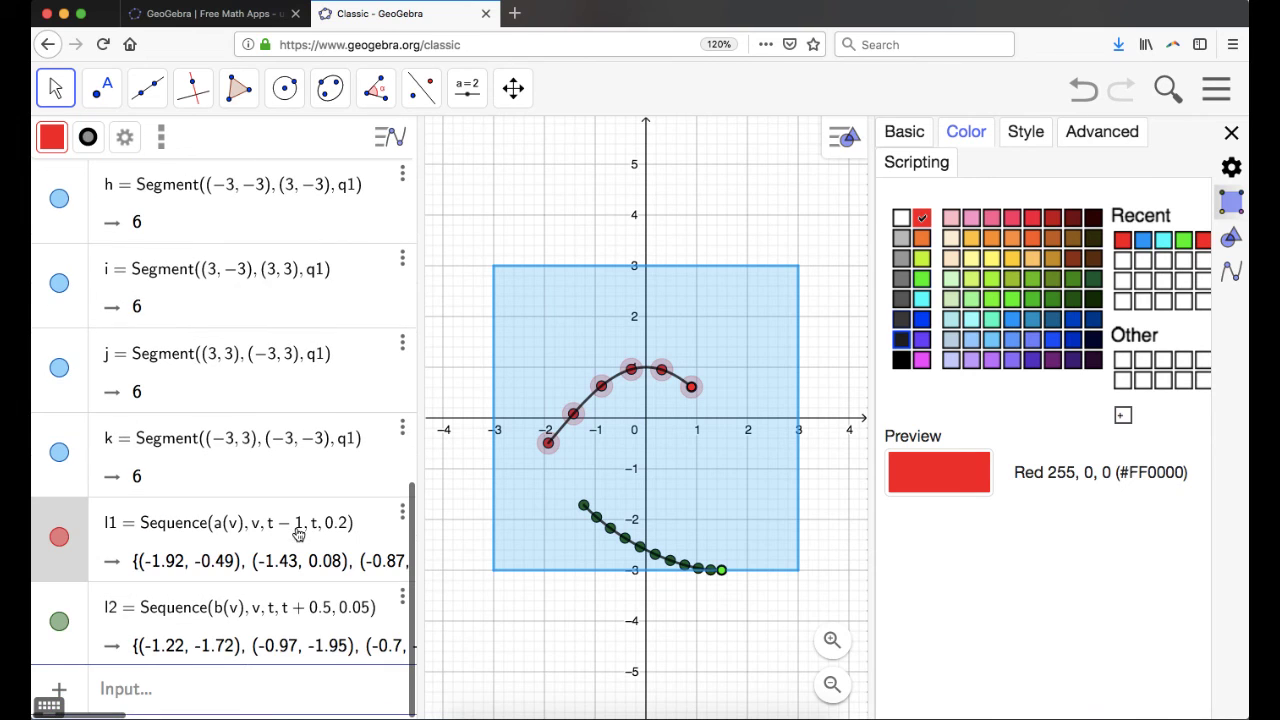
{"action": "left_click", "coordinate": [280, 613]}
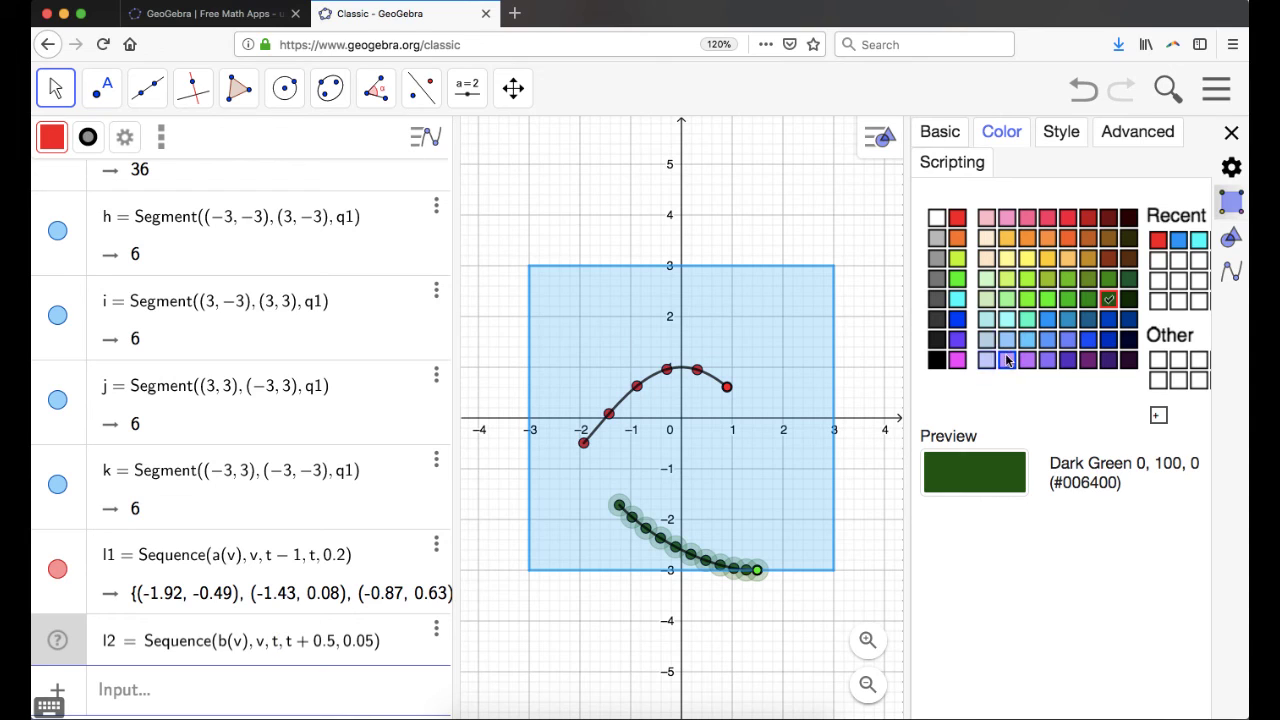
{"action": "key", "text": "Return"}
{"action": "left_click", "coordinate": [957, 279]}
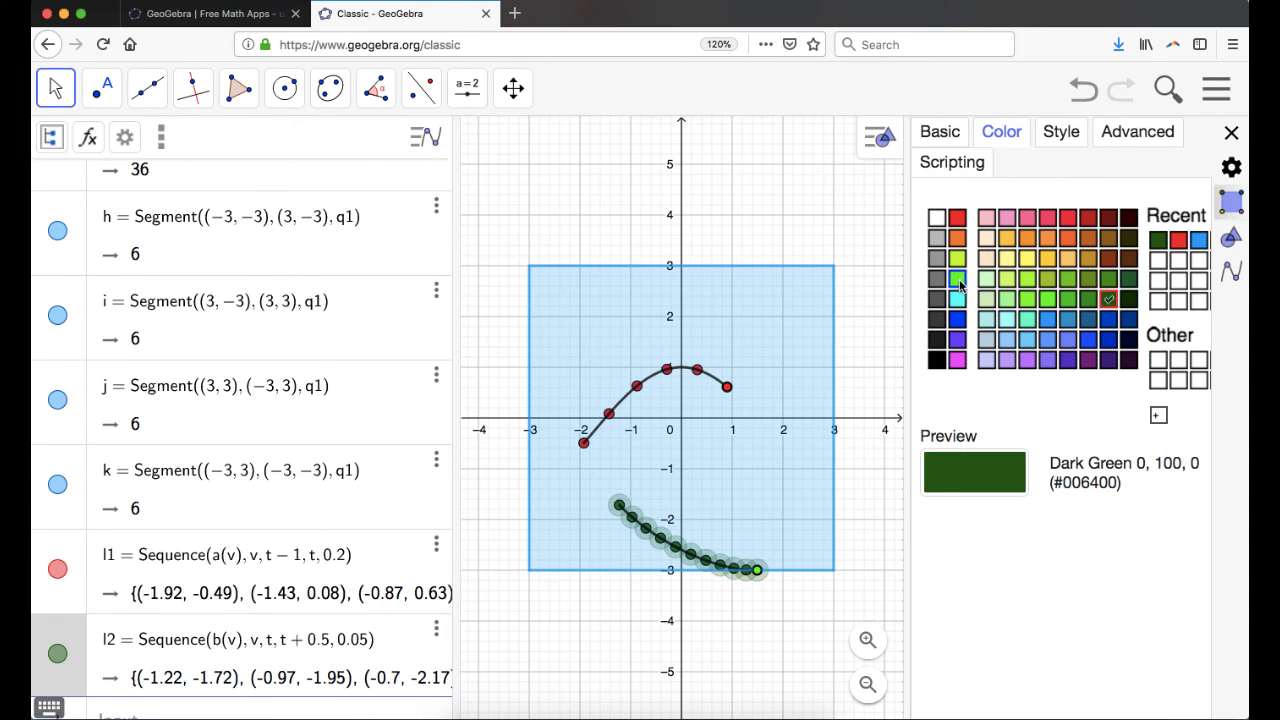
{"action": "left_click", "coordinate": [1231, 134]}
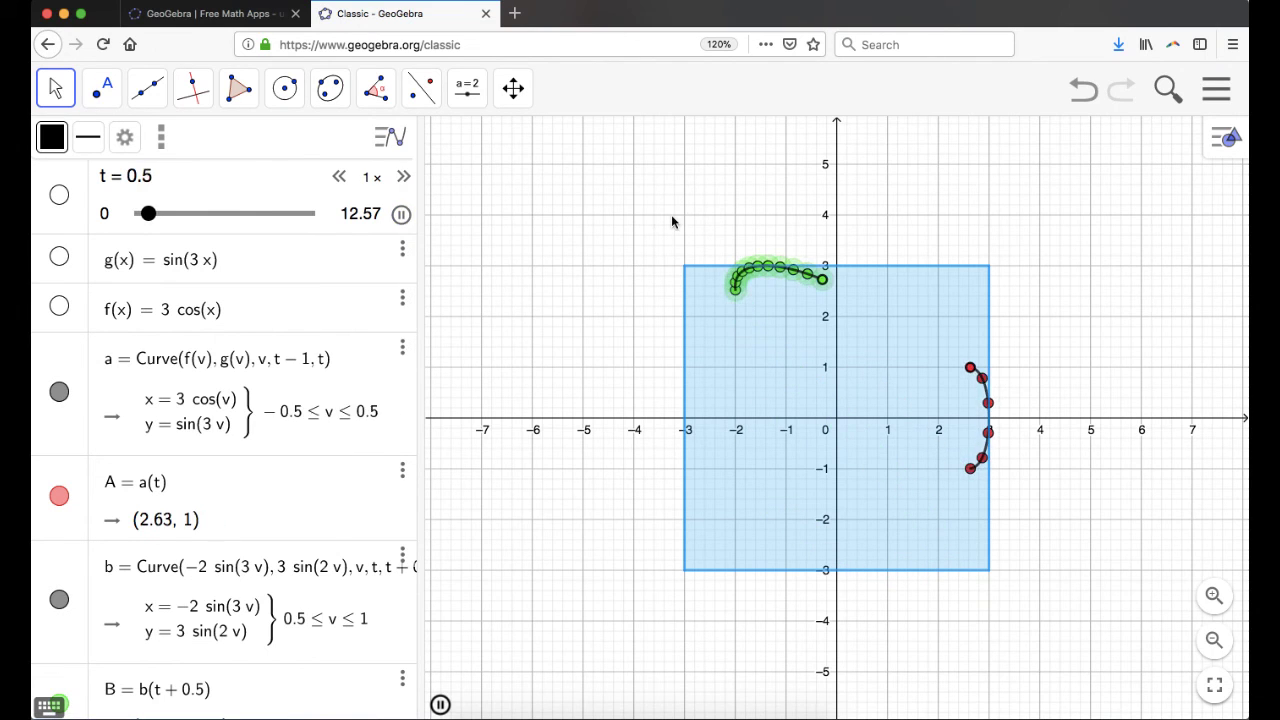
- Deselect the point sequence and hide both the axes and the grid in the graphics view
{"action": "left_click", "coordinate": [594, 220]}
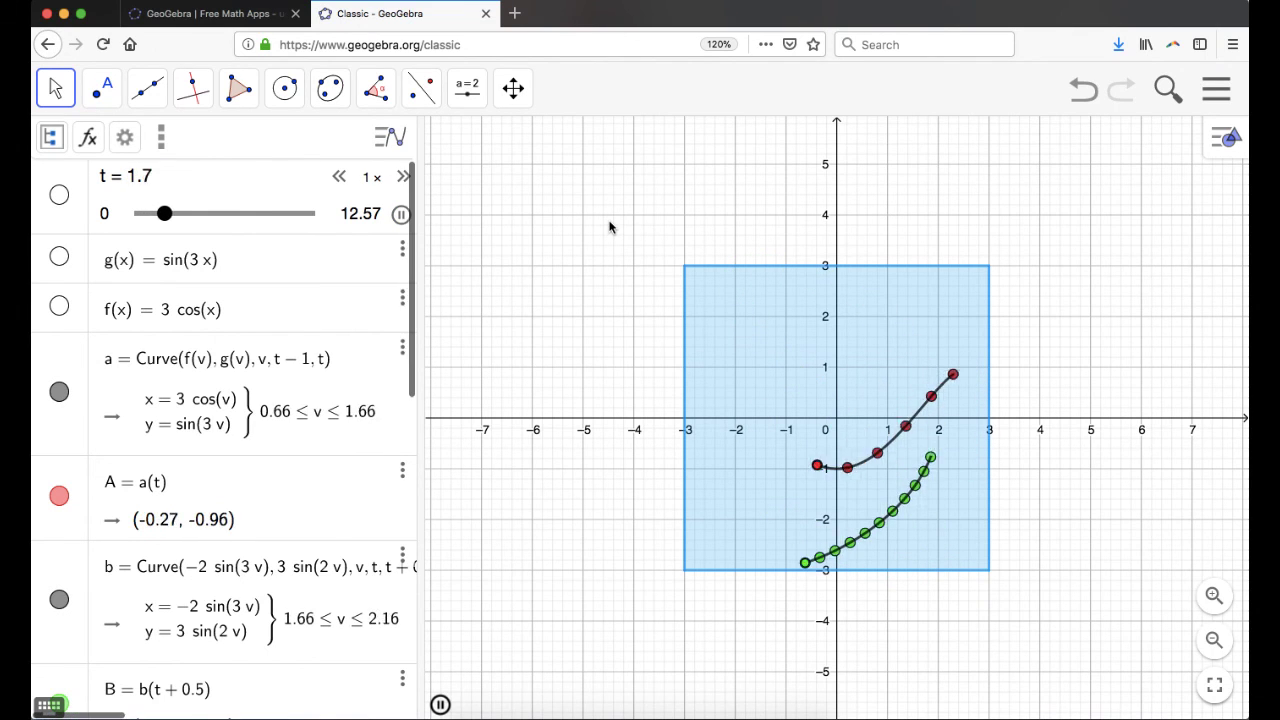
{"action": "right_click", "coordinate": [609, 226]}
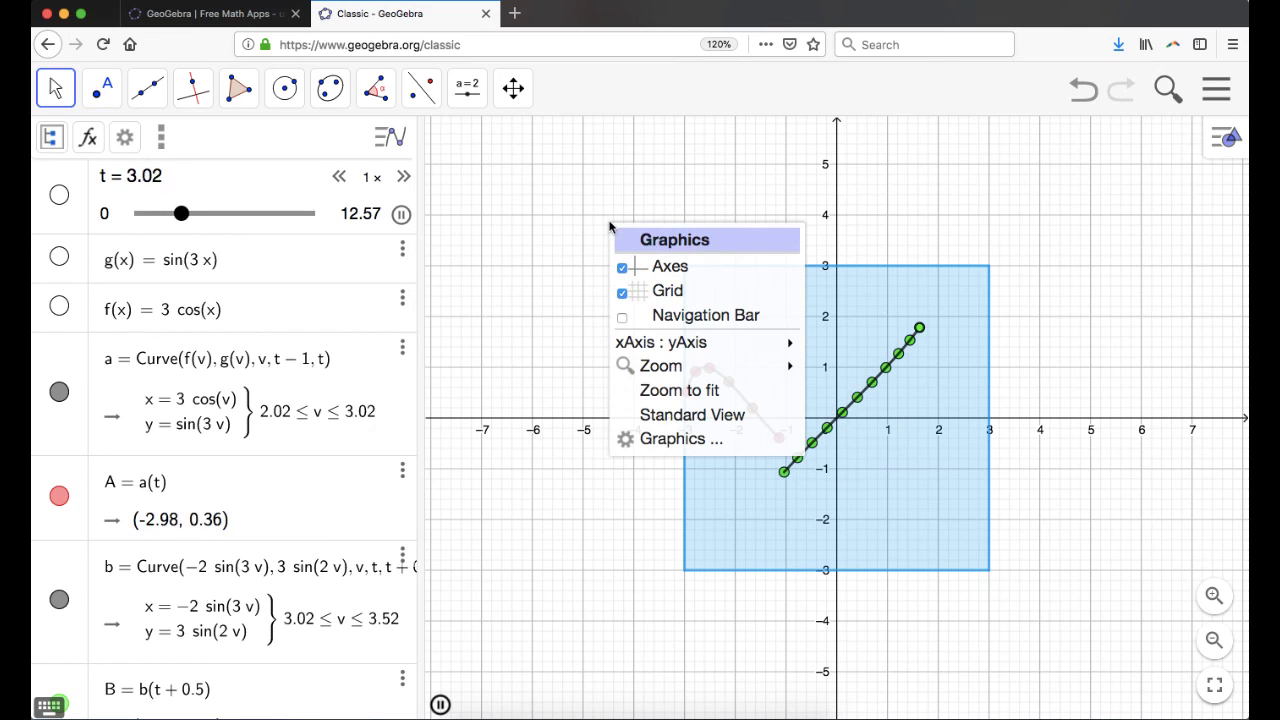
{"action": "left_click", "coordinate": [557, 202]}
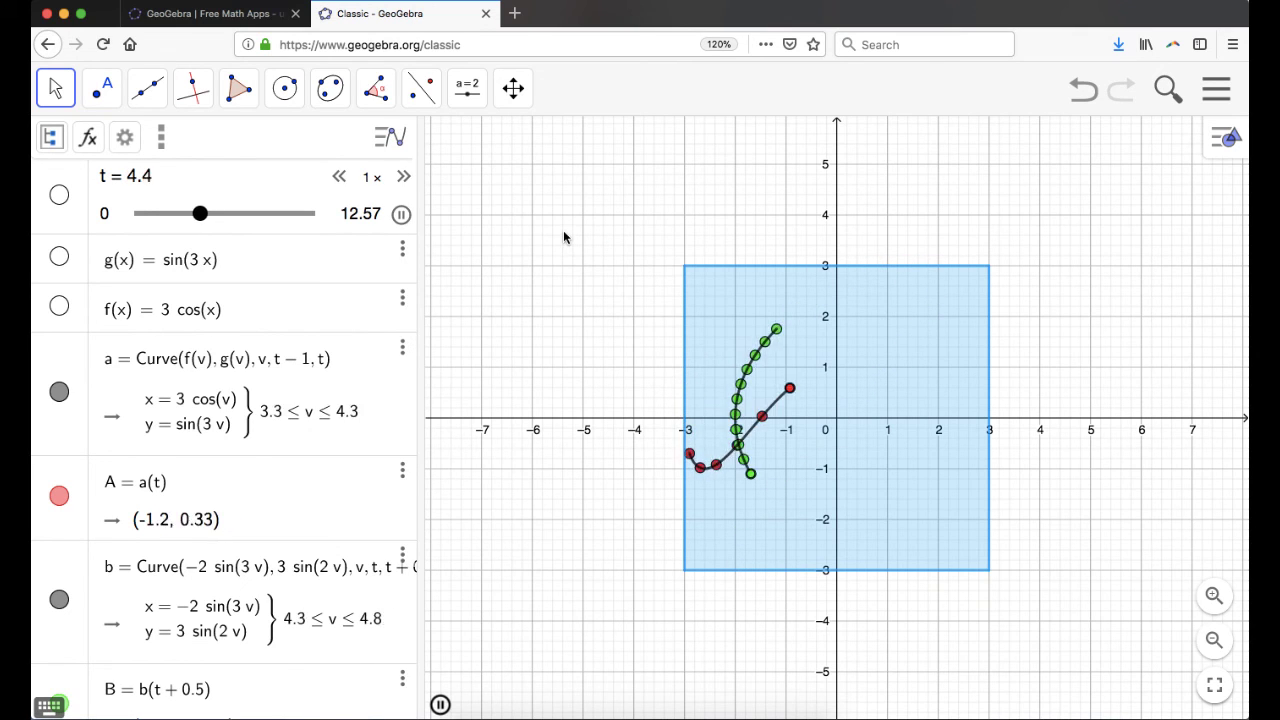
{"action": "right_click", "coordinate": [563, 237]}
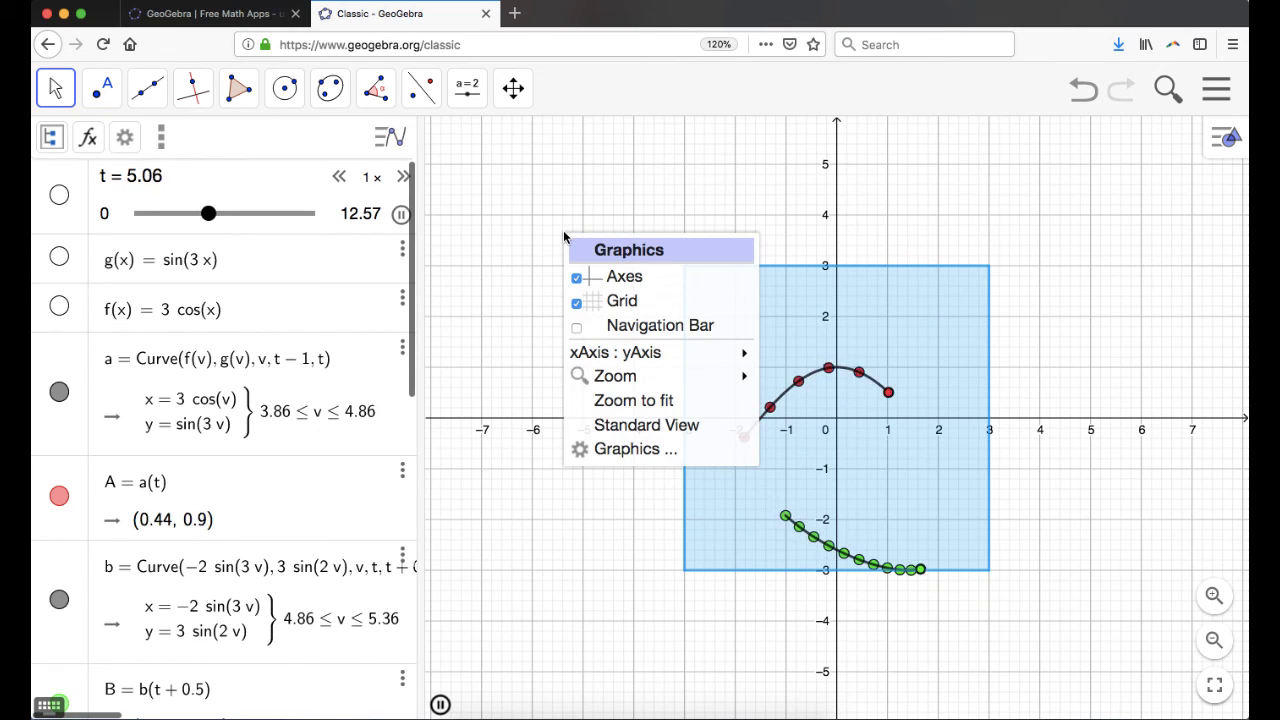
{"action": "left_click", "coordinate": [622, 280]}
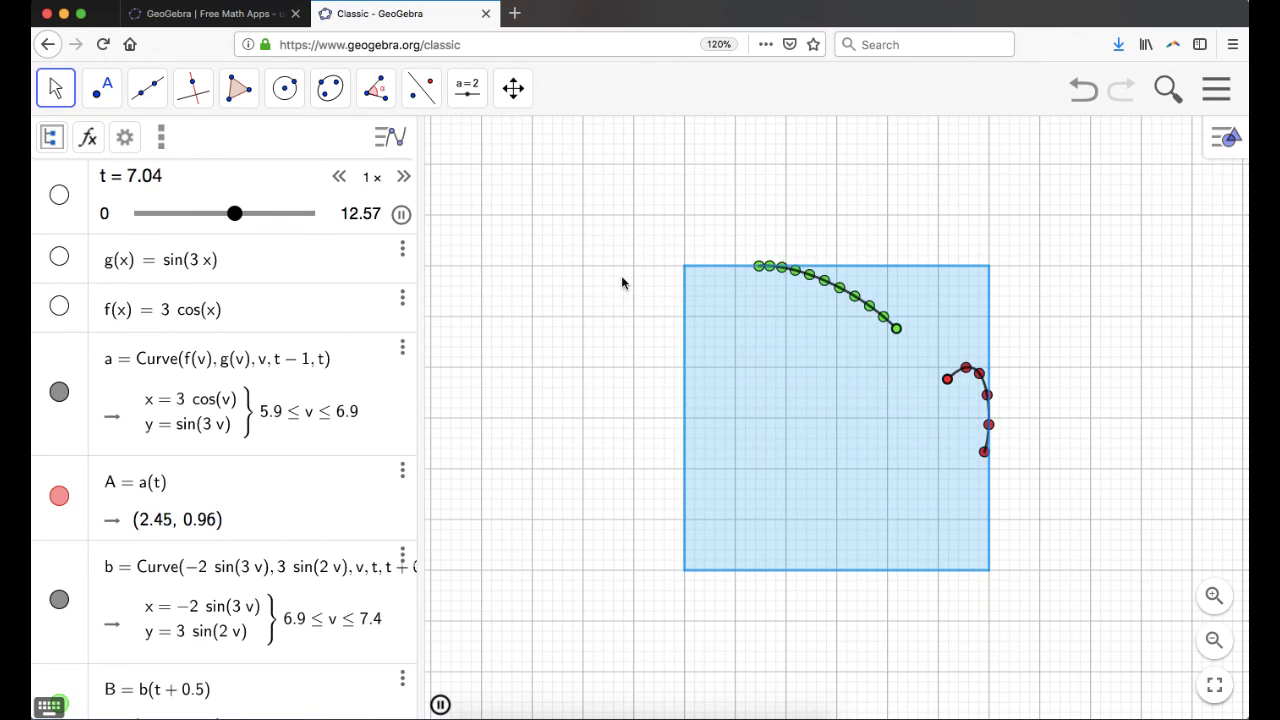
{"action": "right_click", "coordinate": [592, 258]}
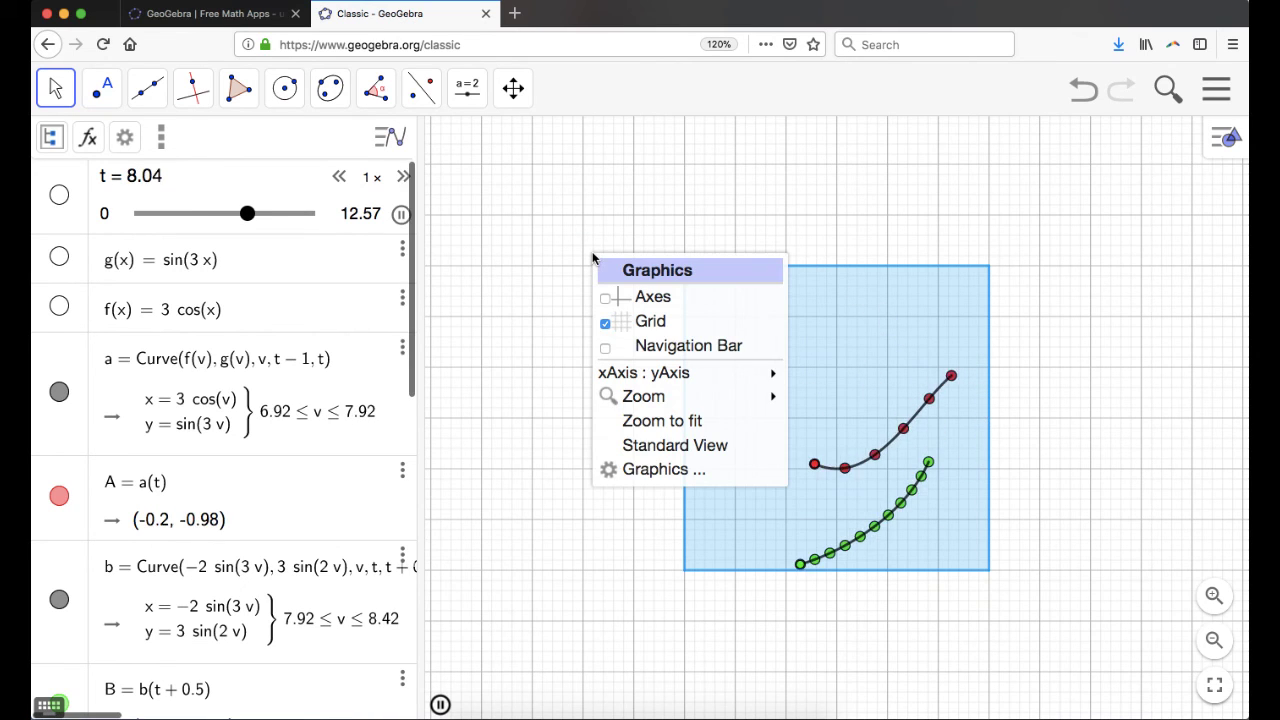
{"action": "left_click", "coordinate": [659, 320]}
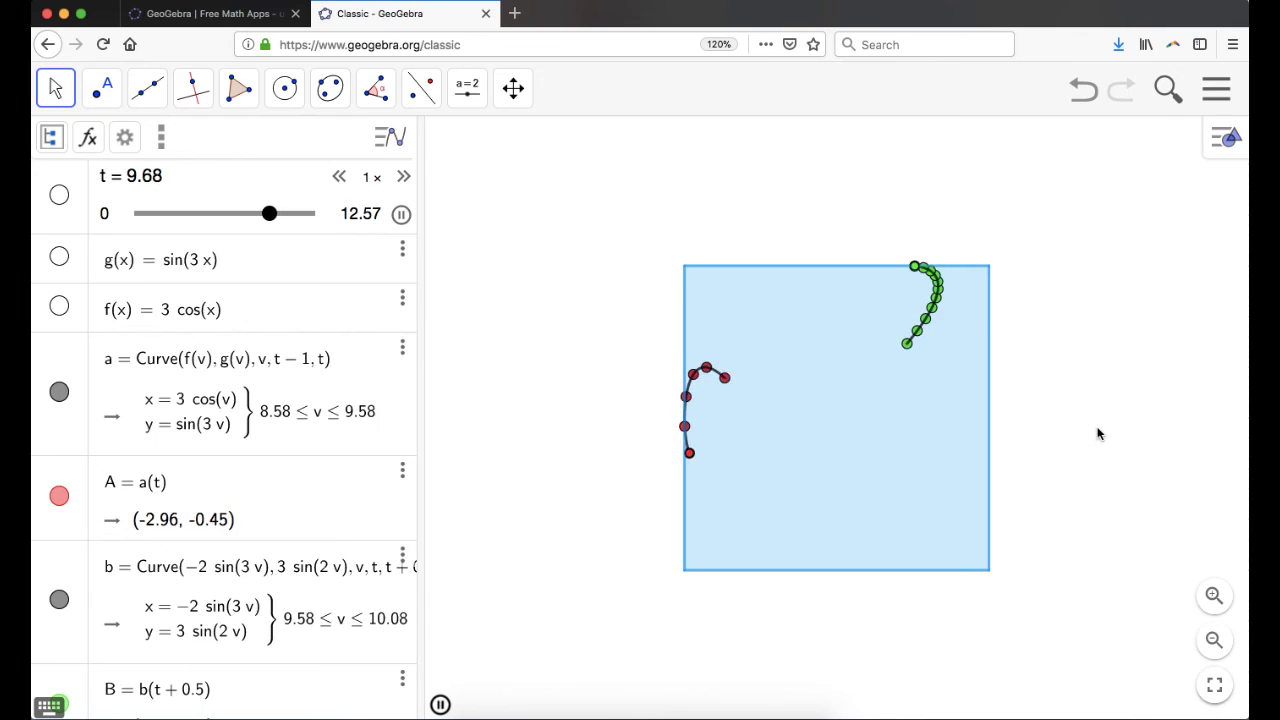